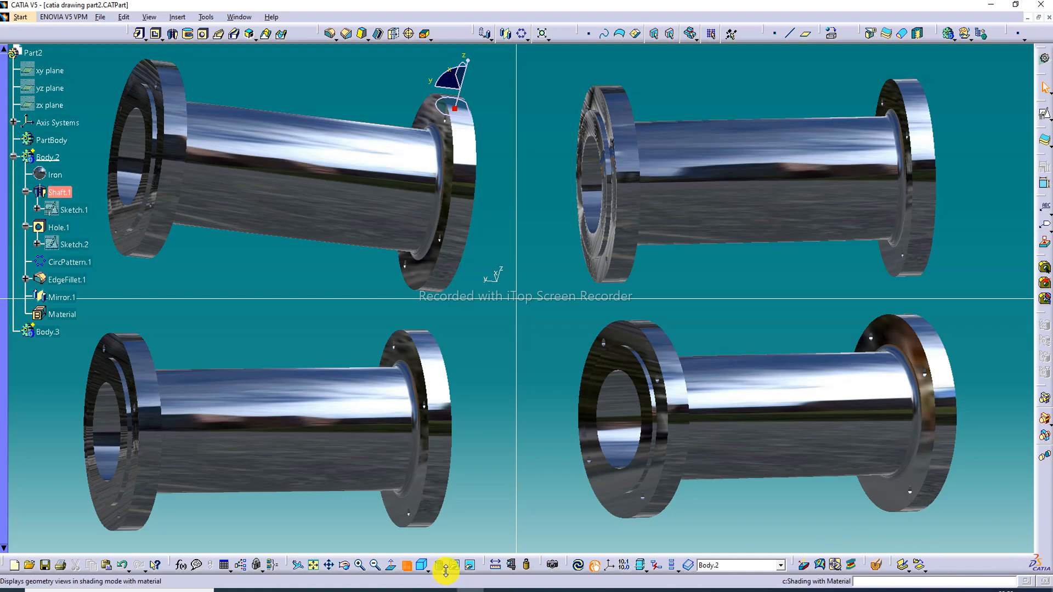
- Examine the finished flanged pipe part from several angles, including its flange faces, bore and bolt holes
{"action": "left_click", "coordinate": [404, 567]}
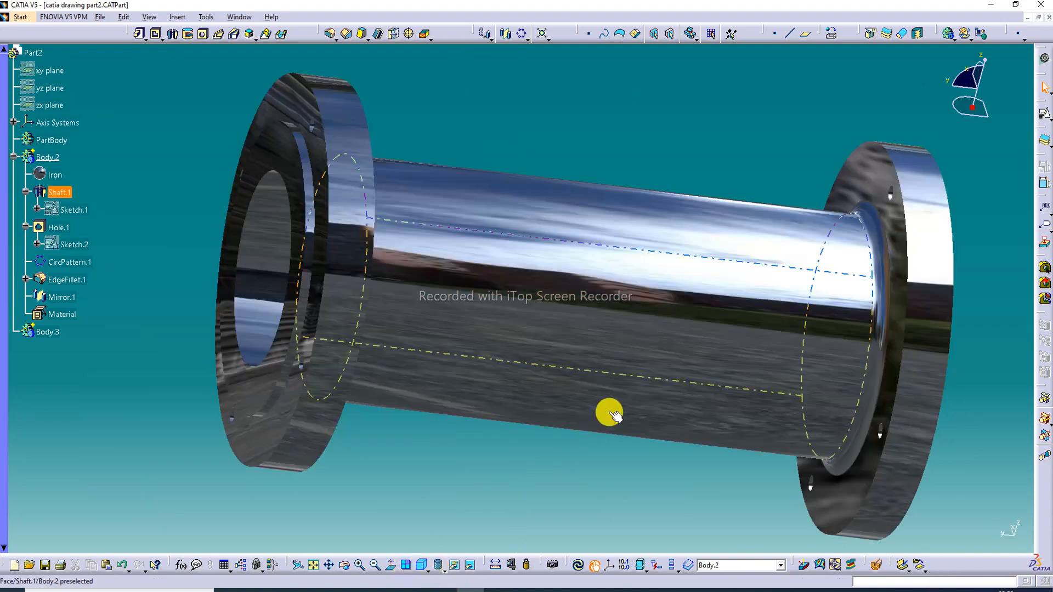
{"action": "middle_click_drag", "start_coordinate": [422, 550], "coordinate": [554, 414]}
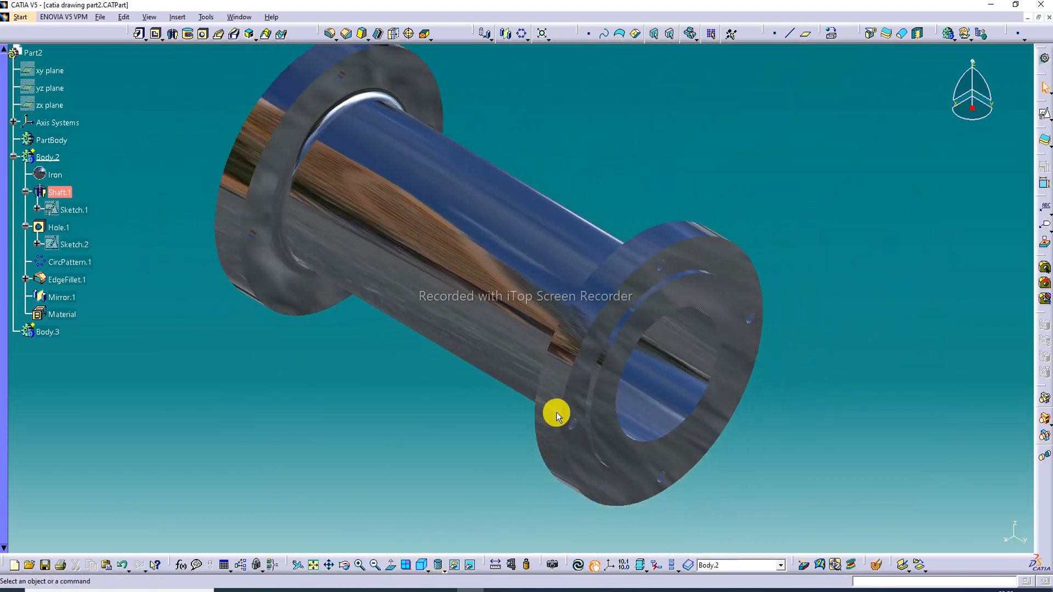
{"action": "left_click", "coordinate": [376, 564]}
{"action": "middle_click_drag", "start_coordinate": [490, 239], "coordinate": [603, 257]}
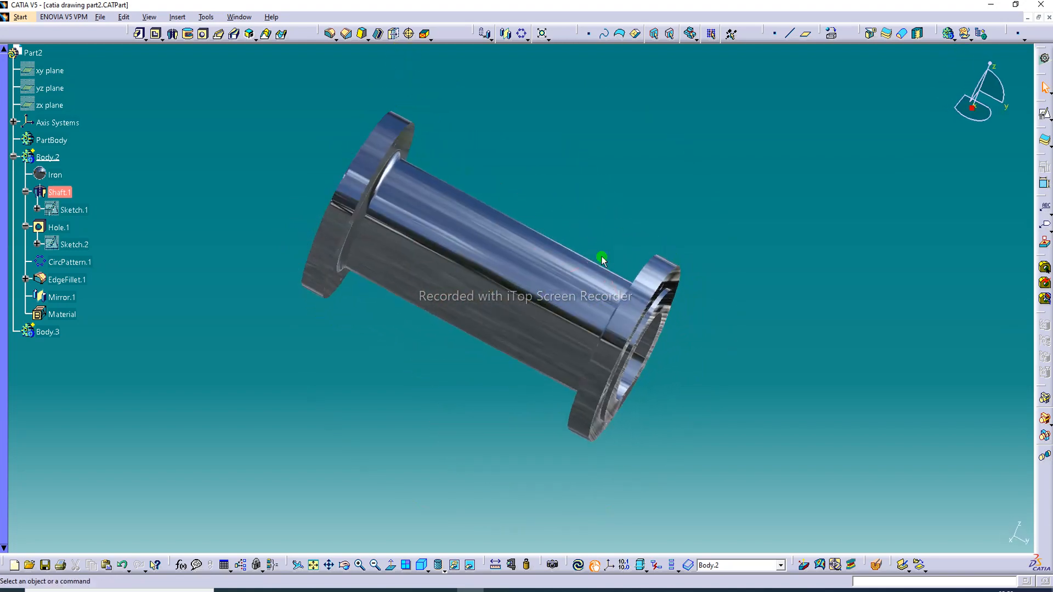
{"action": "middle_click_drag", "start_coordinate": [434, 211], "coordinate": [515, 351]}
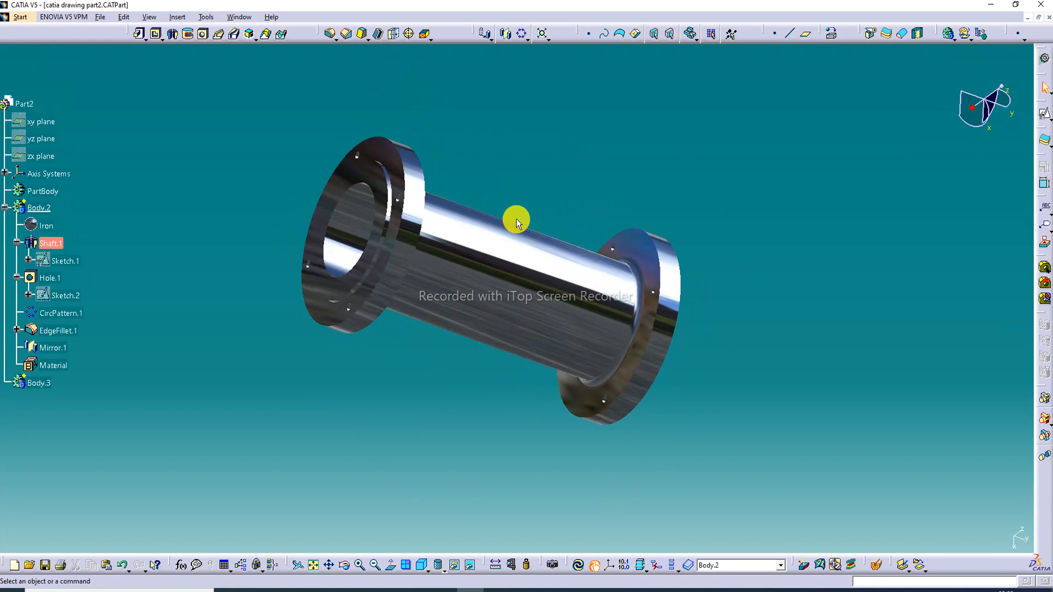
{"action": "left_click", "coordinate": [360, 565]}
{"action": "scroll", "coordinate": [164, 363], "scroll_direction": "down", "scroll_amount": 1}
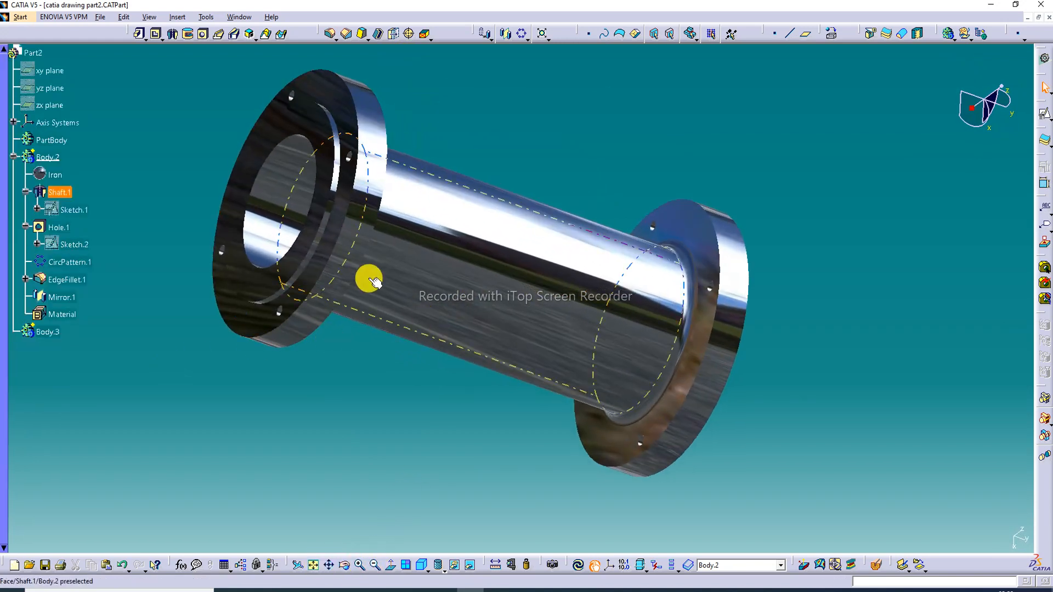
{"action": "middle_click_drag", "start_coordinate": [373, 264], "coordinate": [414, 363]}
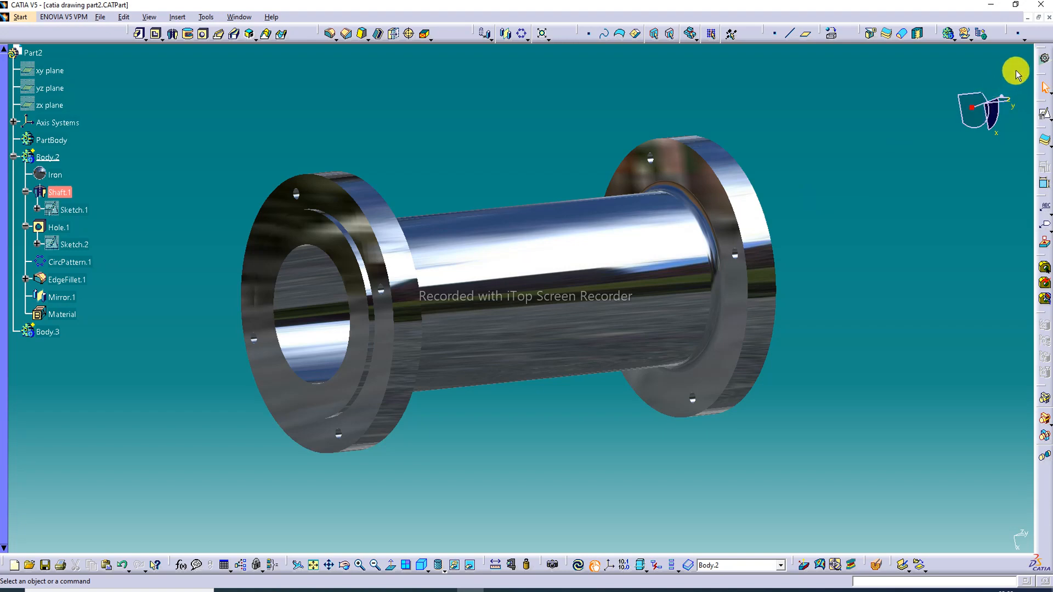
- Close the finished flanged pipe document and the empty part document
{"action": "left_click", "coordinate": [1049, 18]}
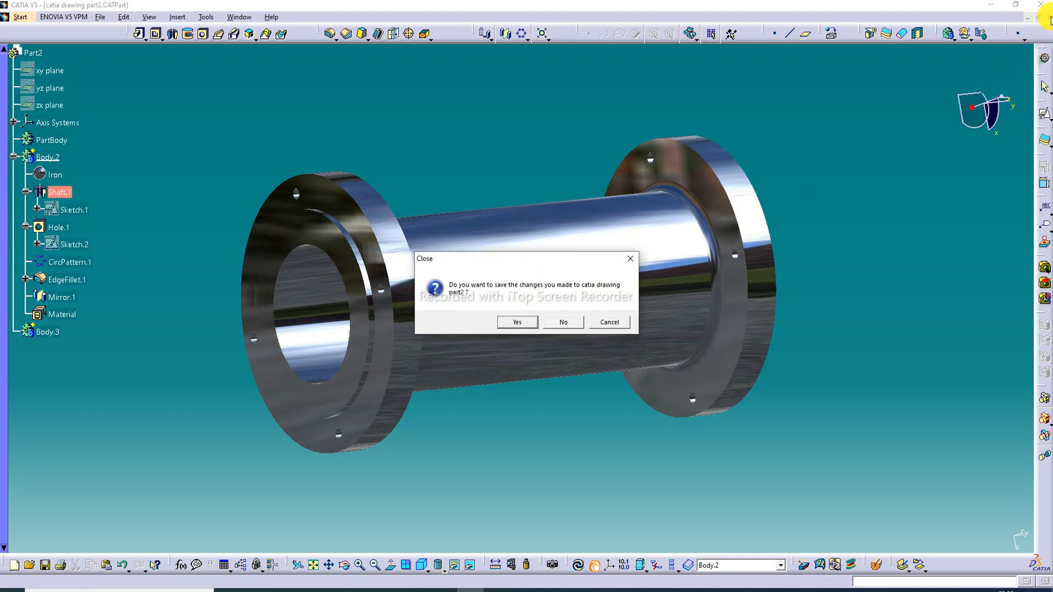
{"action": "left_click", "coordinate": [629, 259]}
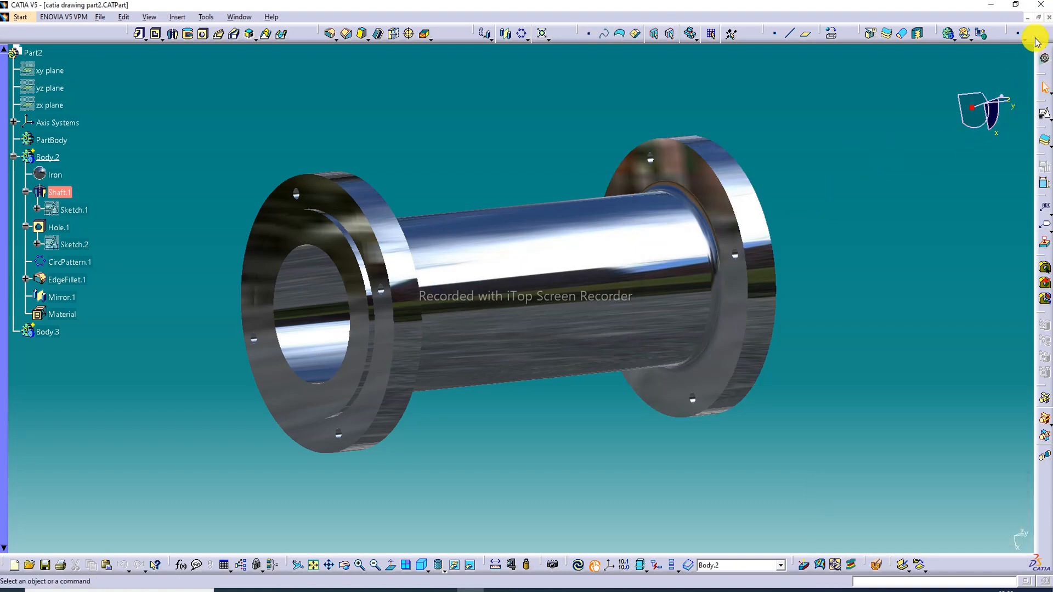
{"action": "left_click", "coordinate": [1049, 17]}
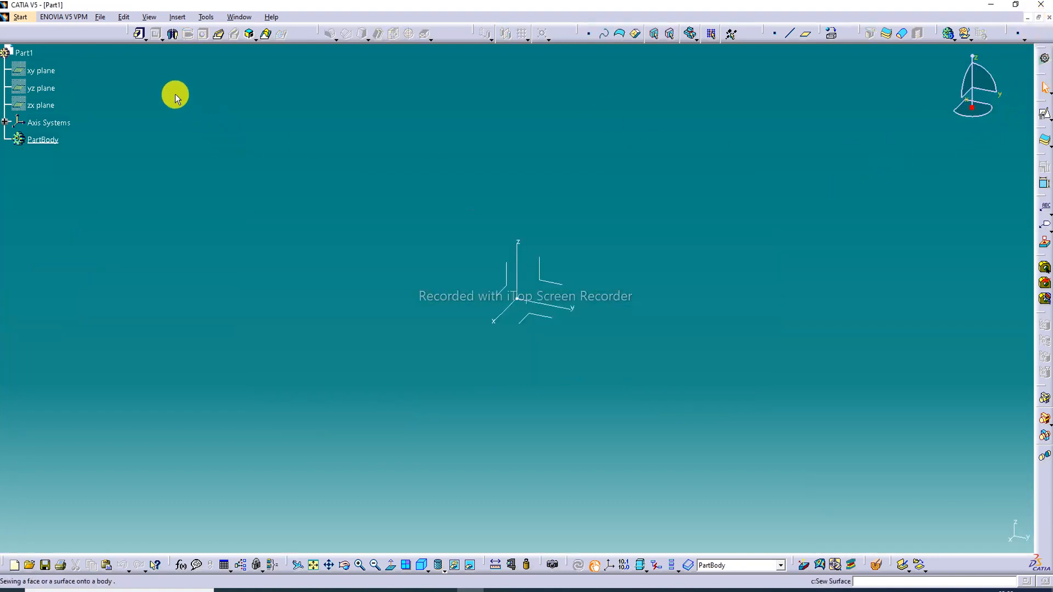
{"action": "left_click", "coordinate": [1050, 17]}
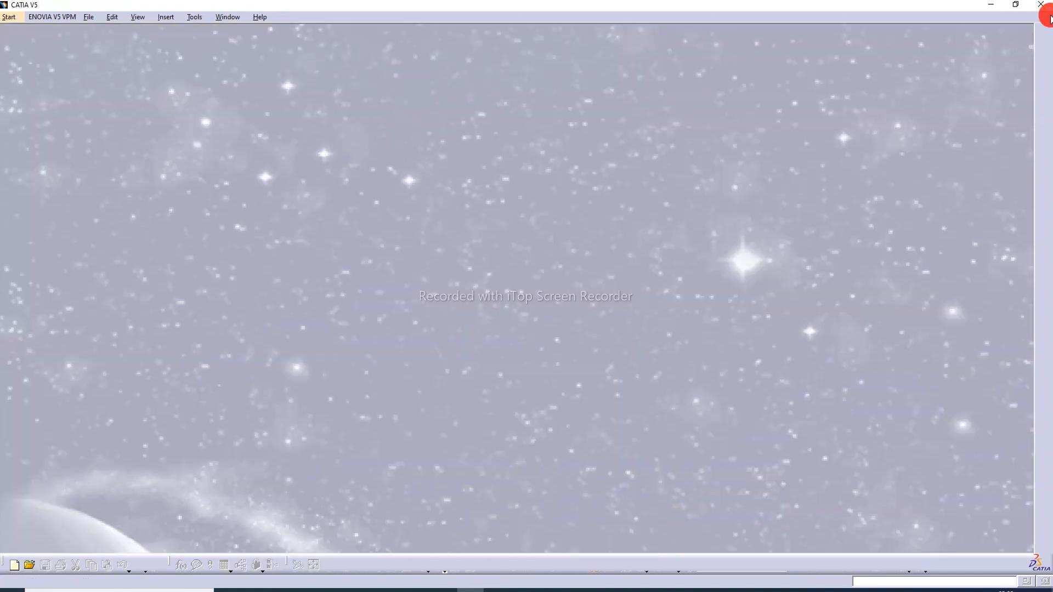
- Create a new part named Part1 in the Part Design workbench with hybrid design enabled
{"action": "left_click", "coordinate": [8, 17]}
{"action": "mouse_move", "coordinate": [33, 44]}
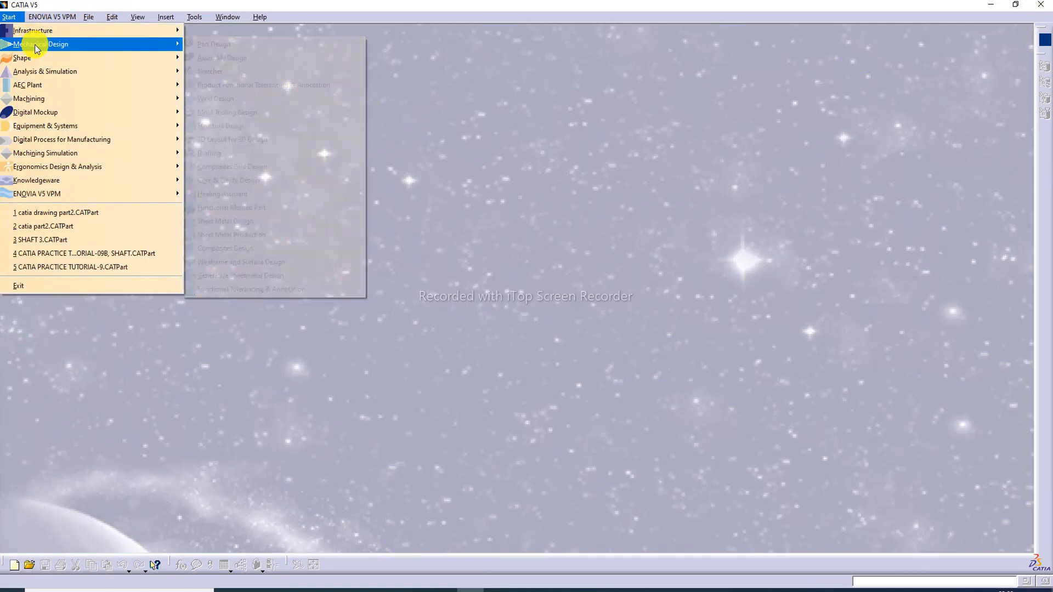
{"action": "left_click", "coordinate": [212, 44]}
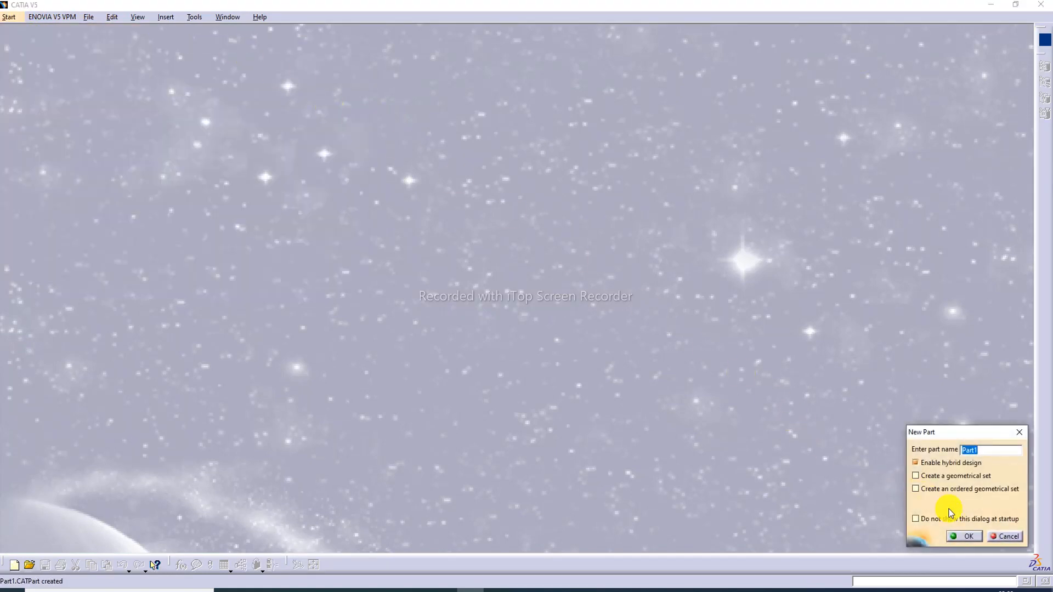
{"action": "left_click", "coordinate": [968, 537]}
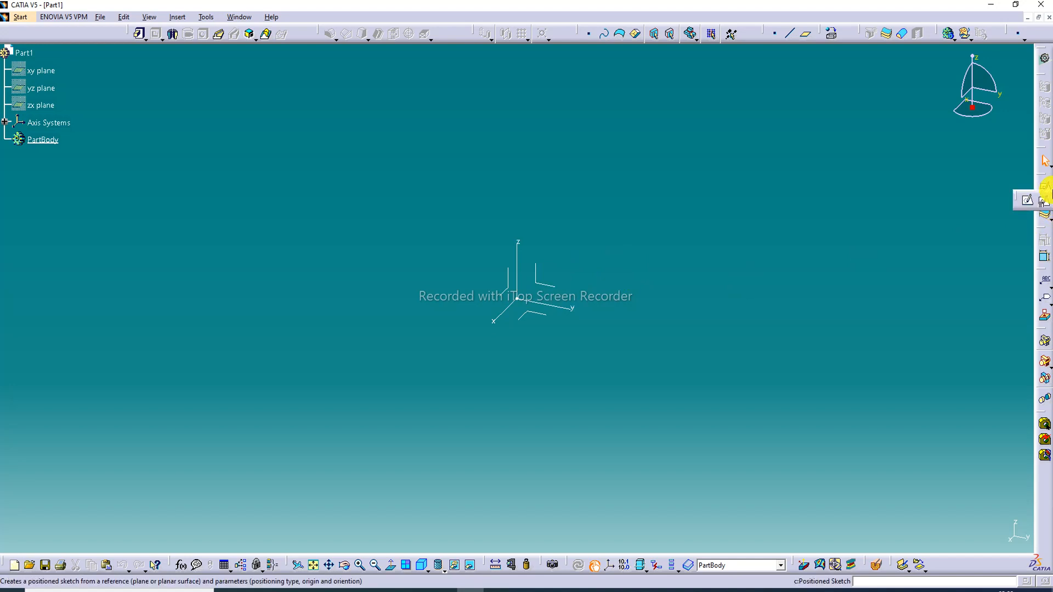
- Create a positioned sketch on the YZ plane of the absolute axis system with implicit origin and orientation
{"action": "left_click", "coordinate": [1045, 190]}
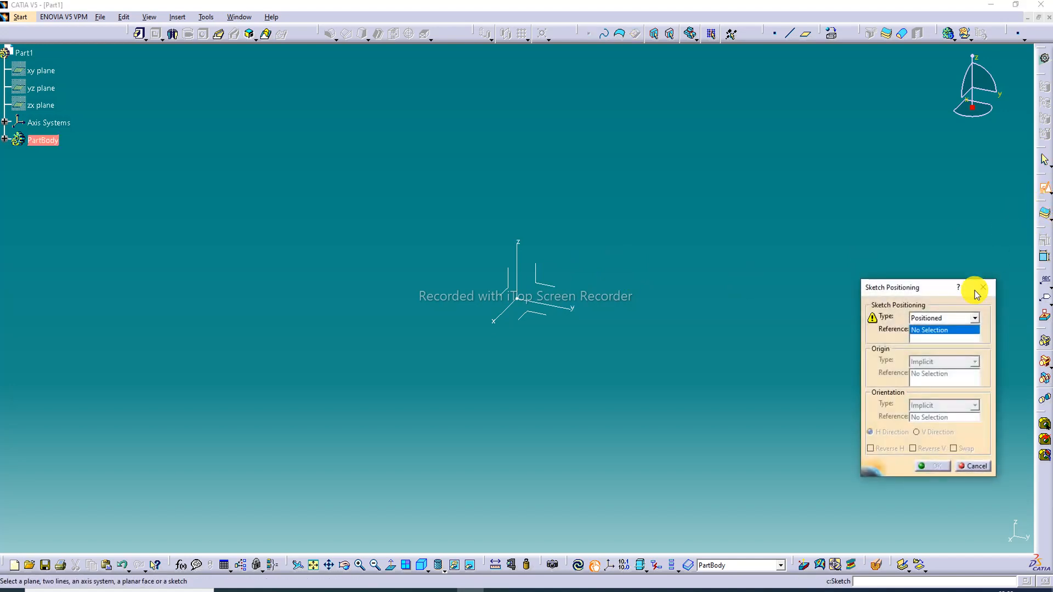
{"action": "left_click", "coordinate": [550, 284]}
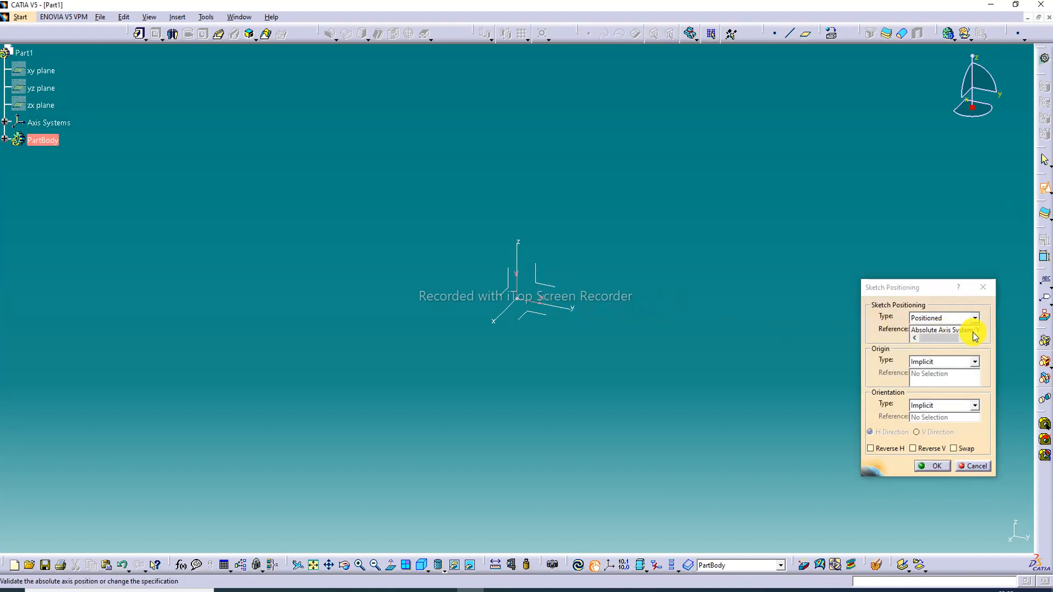
{"action": "mouse_move", "coordinate": [861, 331]}
{"action": "left_mouse_down"}
{"action": "mouse_move", "coordinate": [804, 336]}
{"action": "mouse_move", "coordinate": [815, 336]}
{"action": "left_mouse_up"}
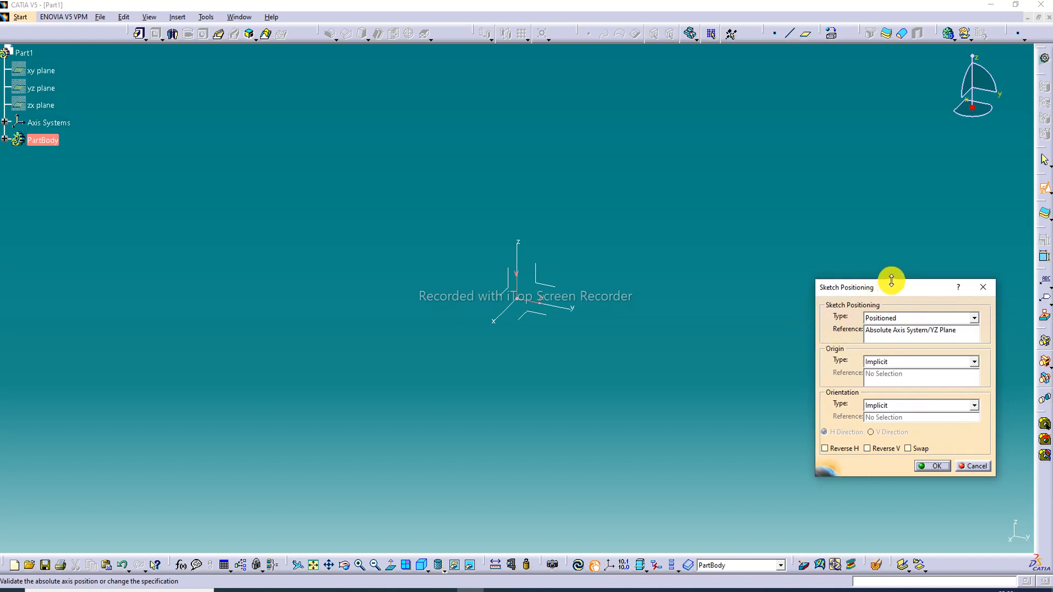
{"action": "left_click_drag", "start_coordinate": [891, 281], "coordinate": [896, 256]}
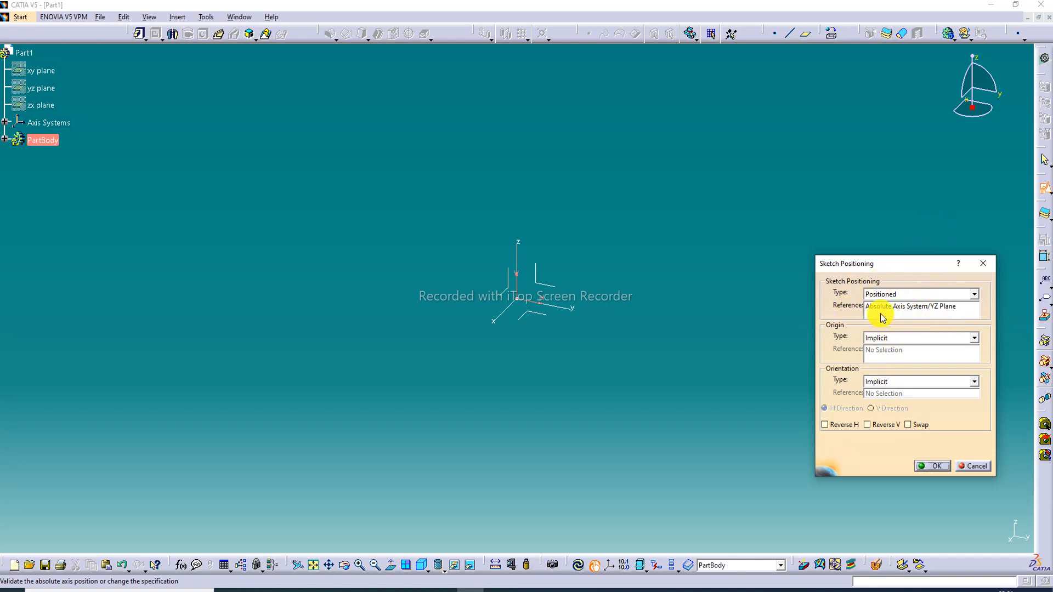
{"action": "left_click", "coordinate": [933, 467]}
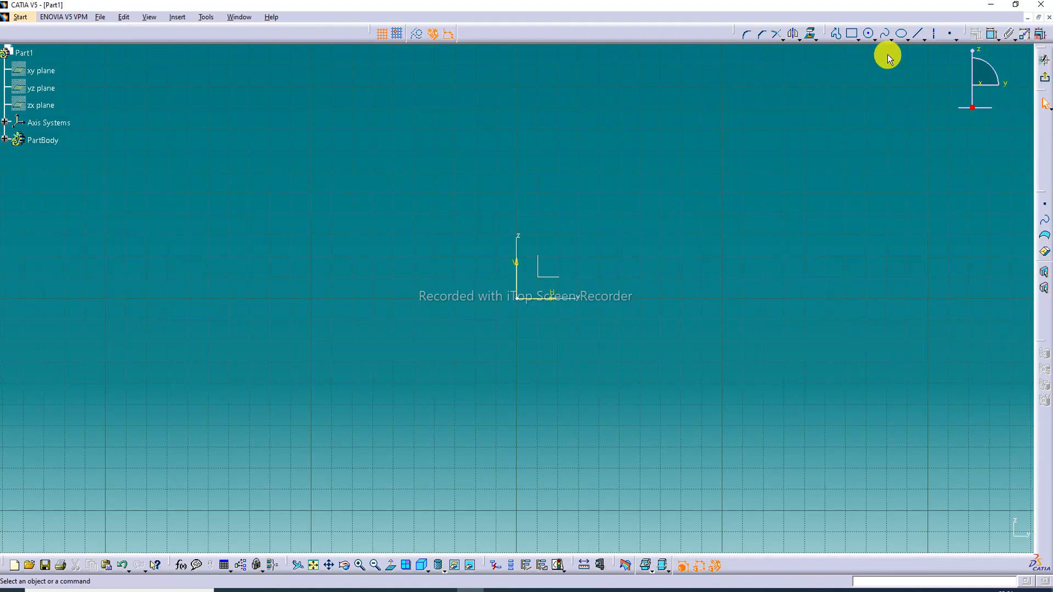
- Sketch a closed stepped flange profile above the horizontal axis, about 100 mm long, from about H -100, V 21 mm to the vertical axis
{"action": "left_click", "coordinate": [840, 38]}
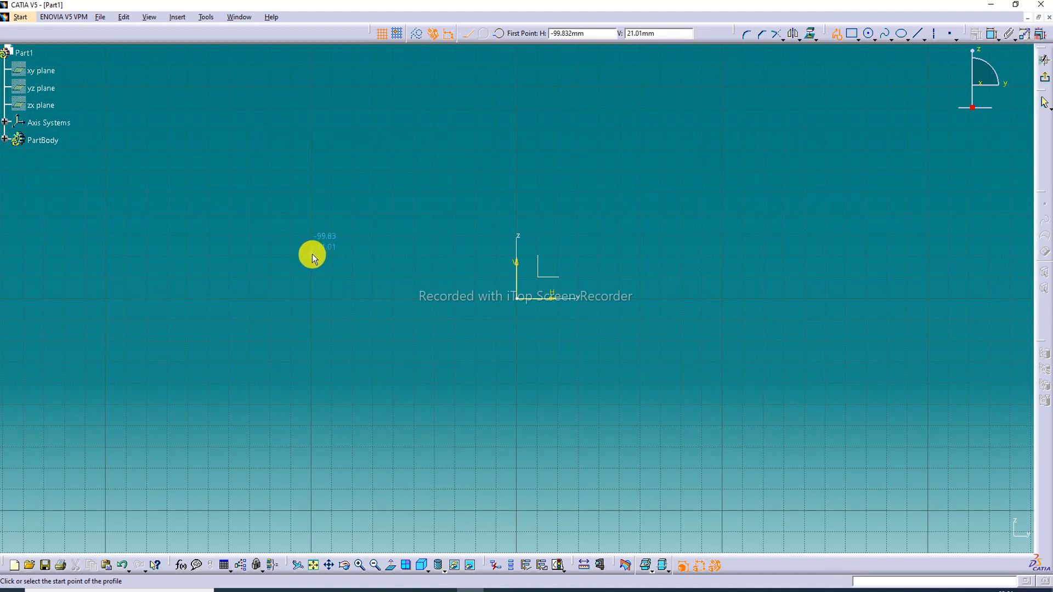
{"action": "left_click", "coordinate": [312, 255]}
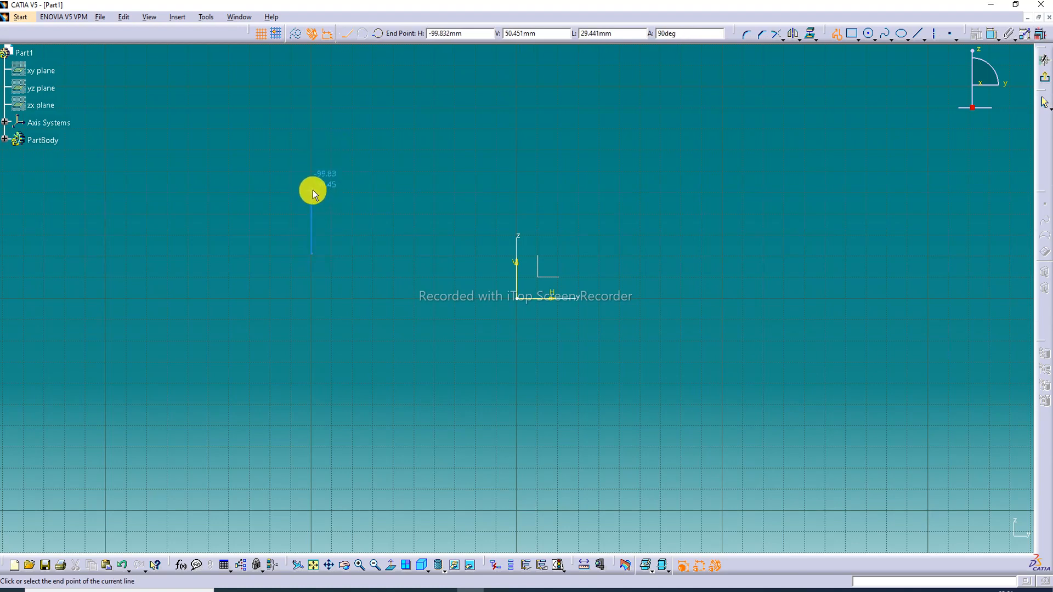
{"action": "left_click", "coordinate": [313, 190]}
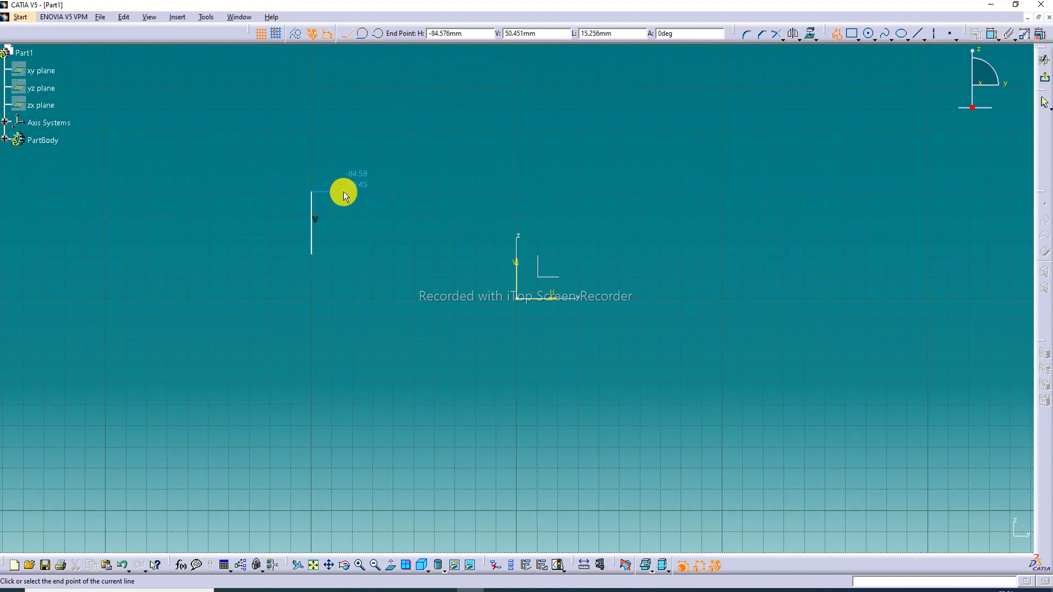
{"action": "left_click", "coordinate": [343, 193]}
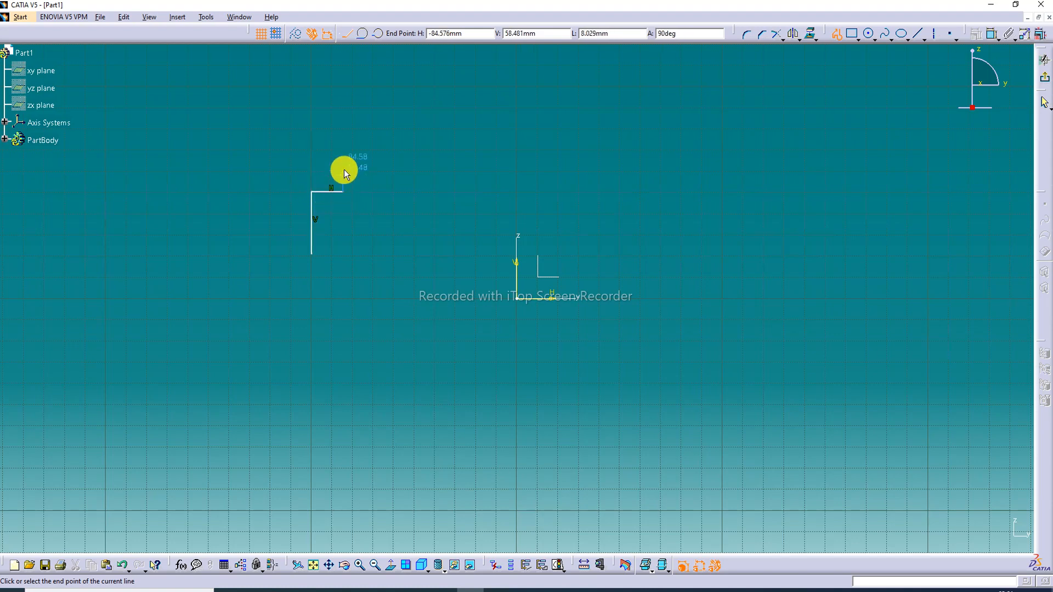
{"action": "left_click", "coordinate": [344, 128]}
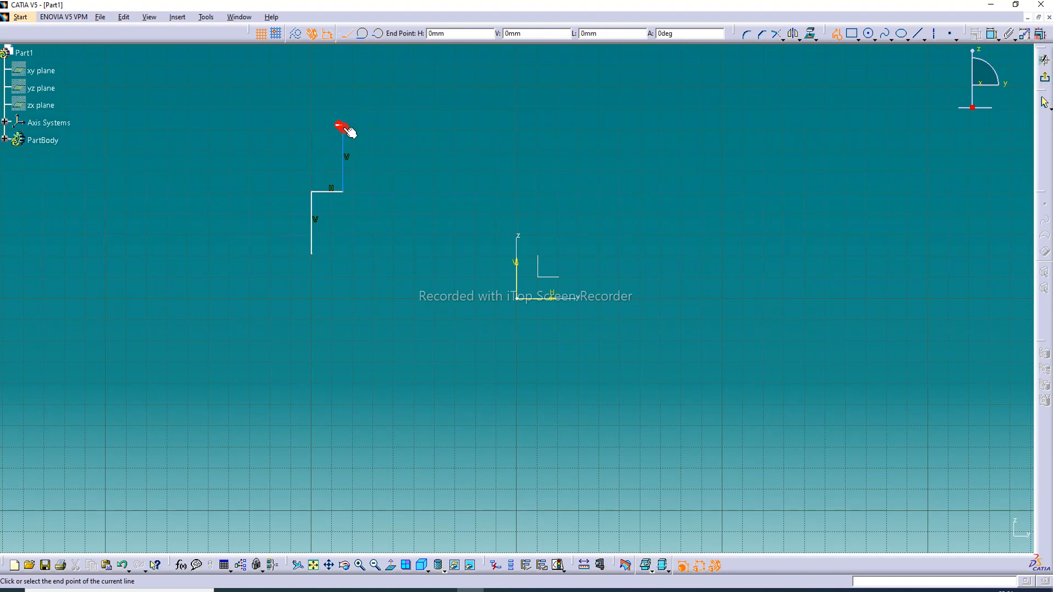
{"action": "left_click", "coordinate": [421, 129]}
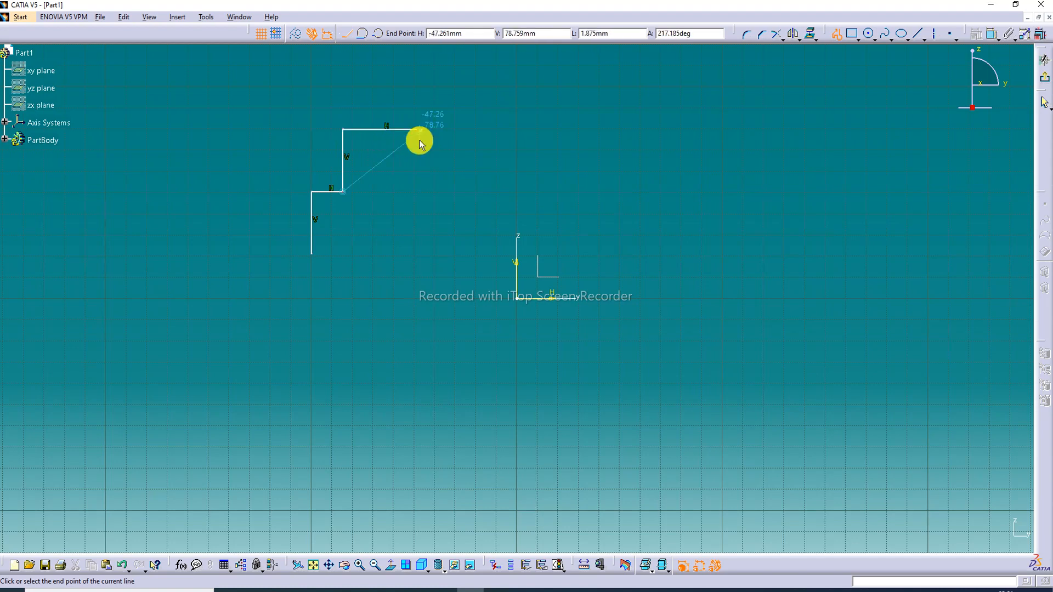
{"action": "left_click", "coordinate": [423, 231]}
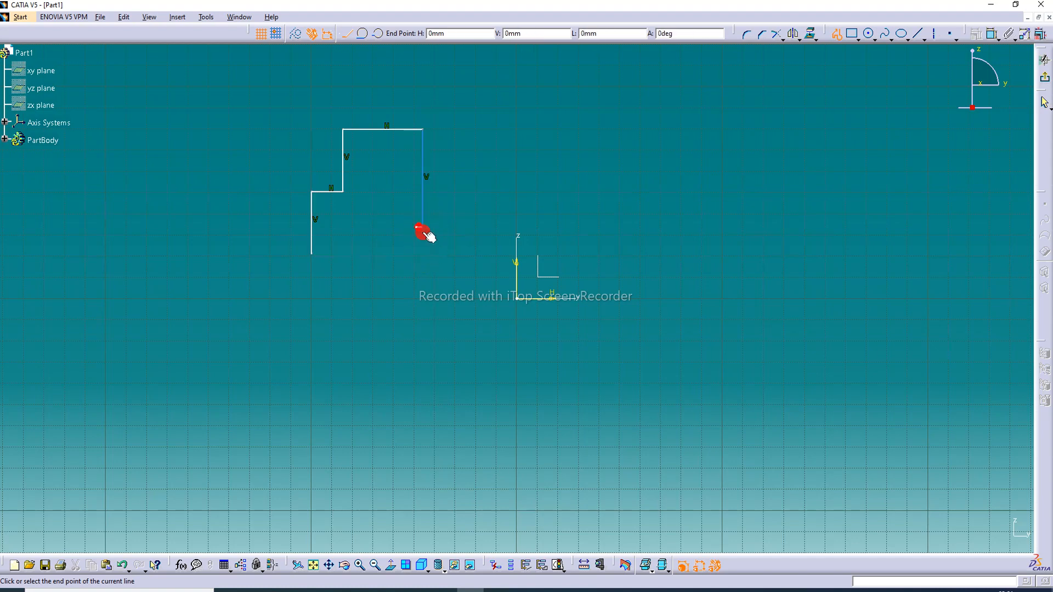
{"action": "left_click", "coordinate": [516, 231]}
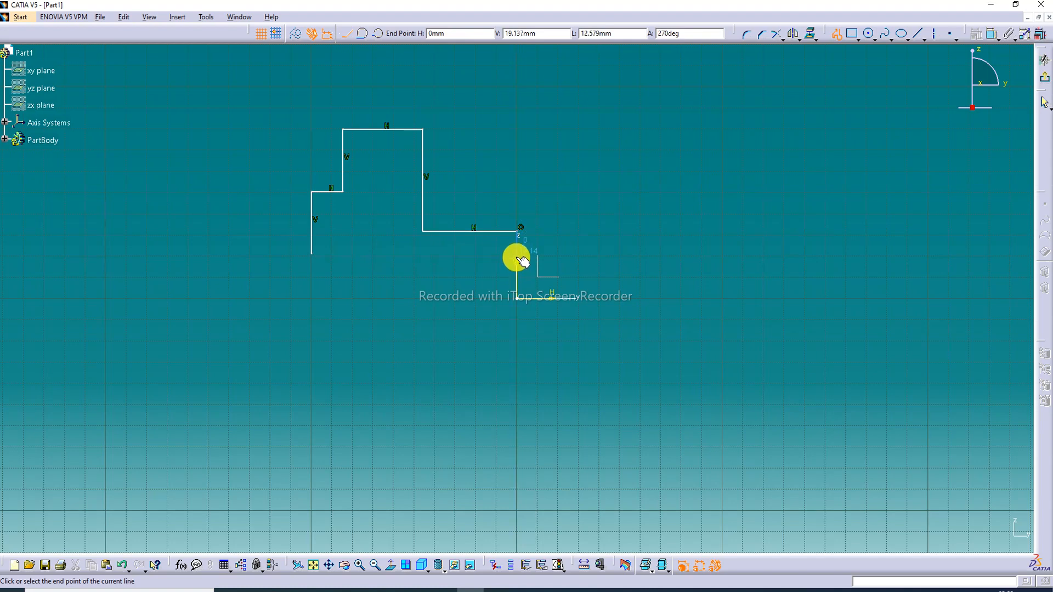
{"action": "left_click", "coordinate": [517, 256]}
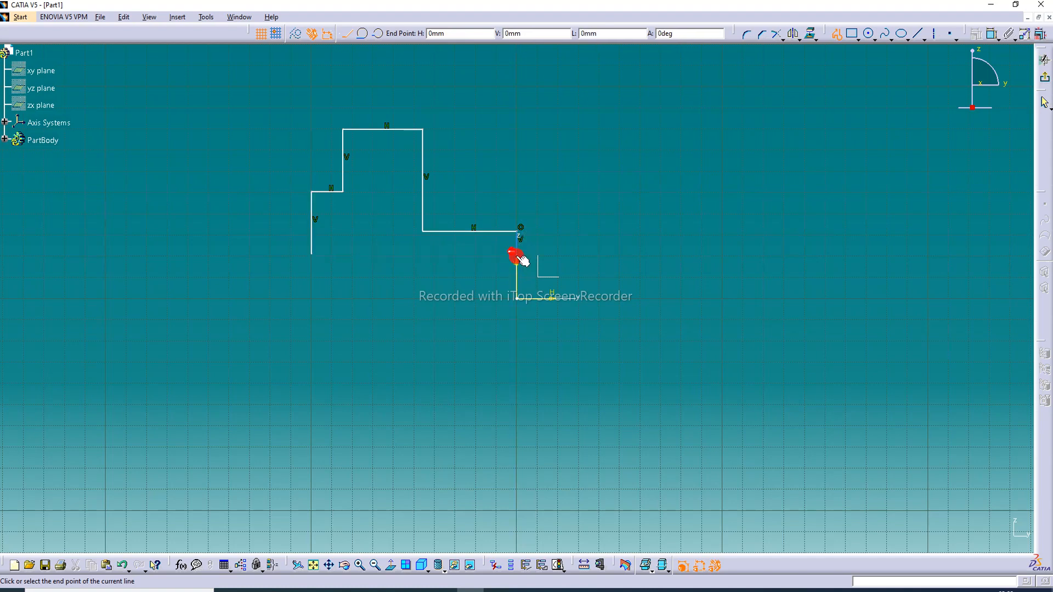
{"action": "left_click", "coordinate": [311, 254]}
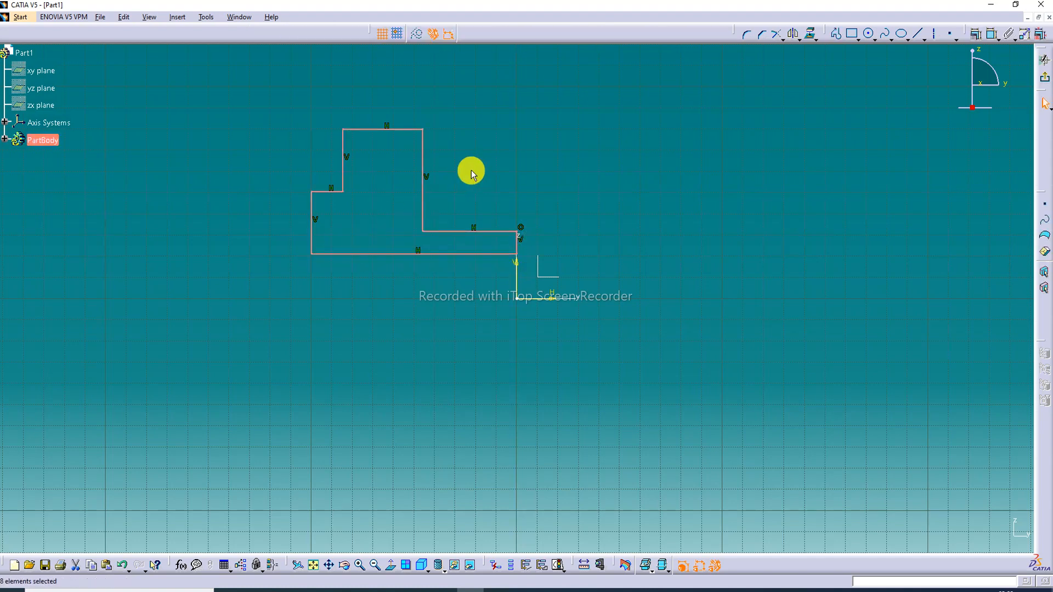
{"action": "left_click", "coordinate": [523, 159]}
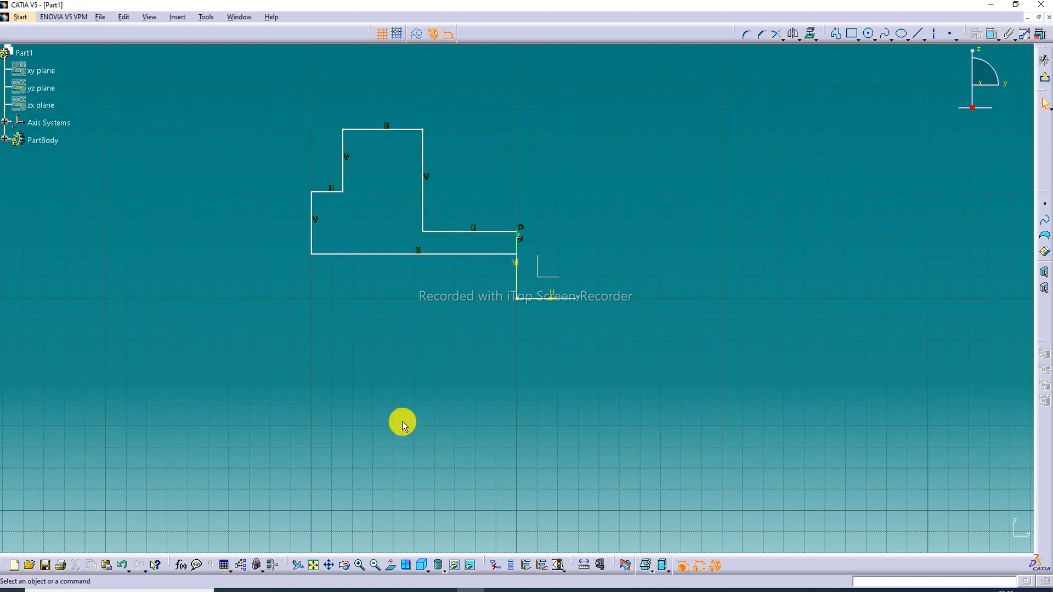
- Draw a horizontal axis line from the sketch origin along the H axis, extending past the far end of the stepped profile
{"action": "left_click", "coordinate": [314, 566]}
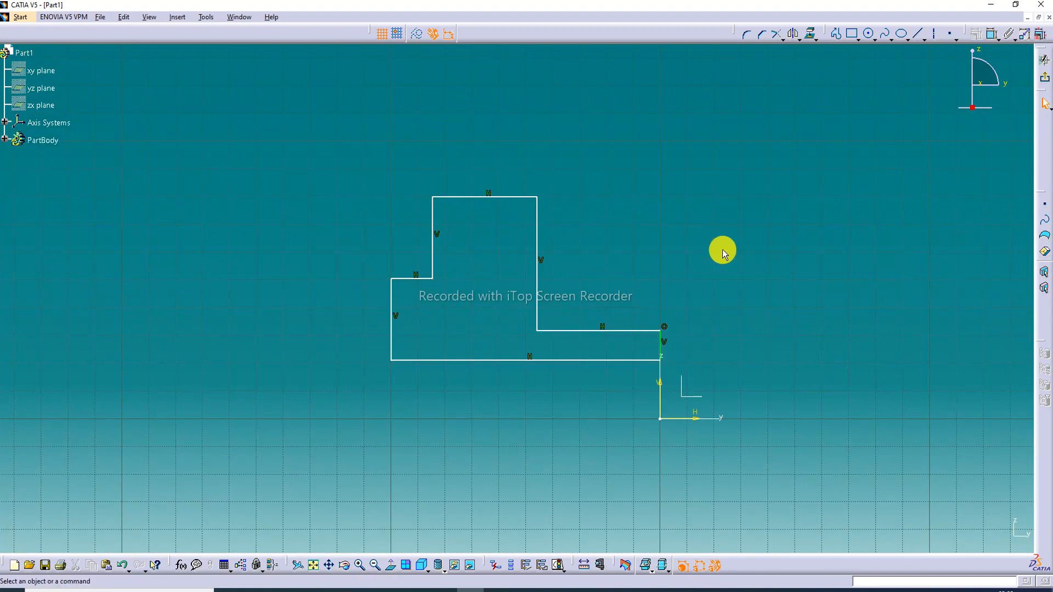
{"action": "left_click", "coordinate": [992, 35]}
{"action": "left_click", "coordinate": [992, 35]}
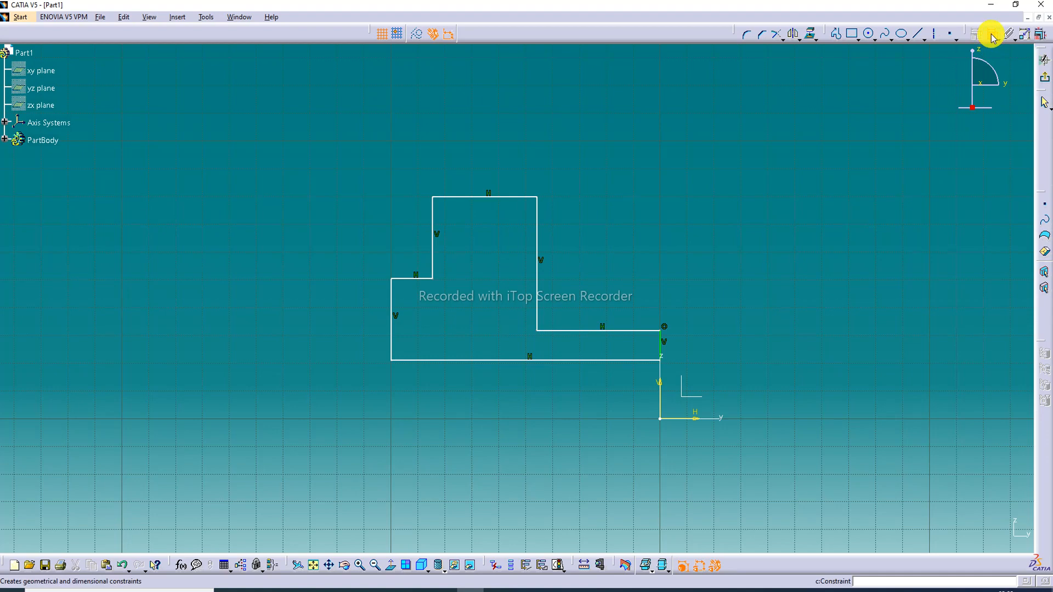
{"action": "left_click", "coordinate": [934, 34]}
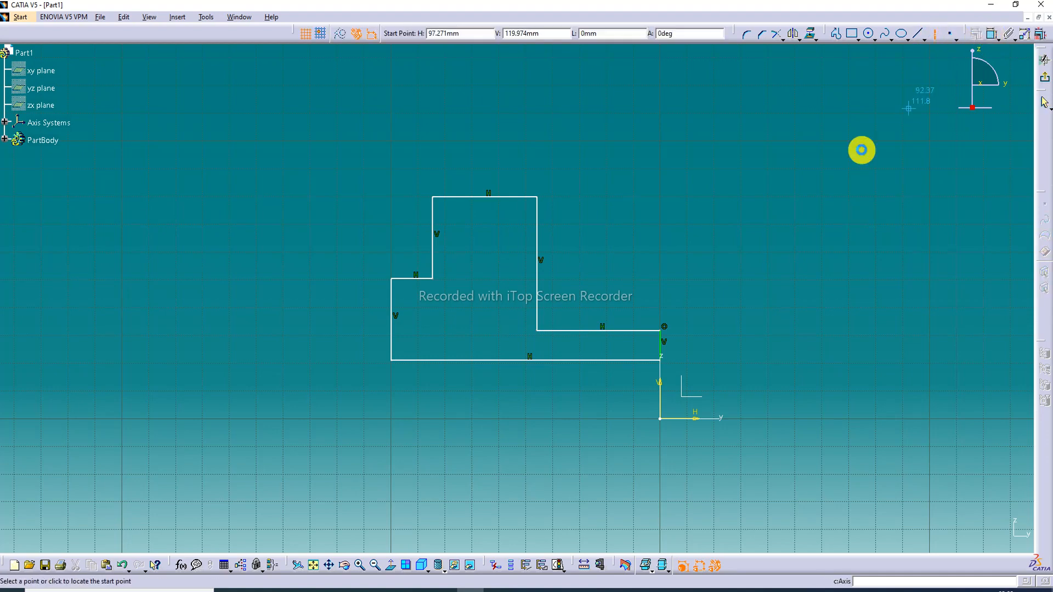
{"action": "left_click", "coordinate": [662, 419]}
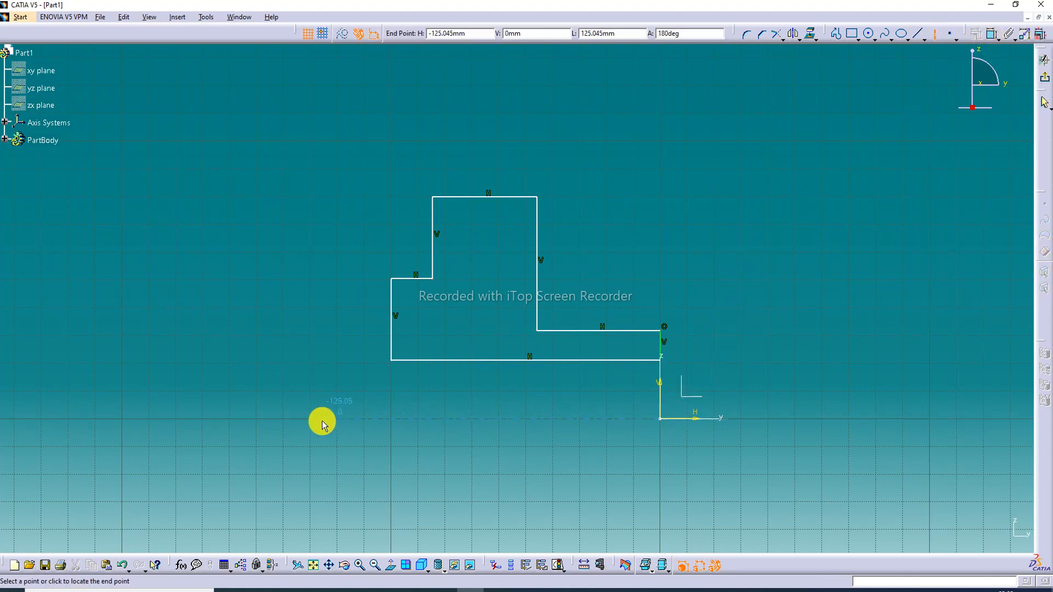
{"action": "left_click", "coordinate": [292, 419]}
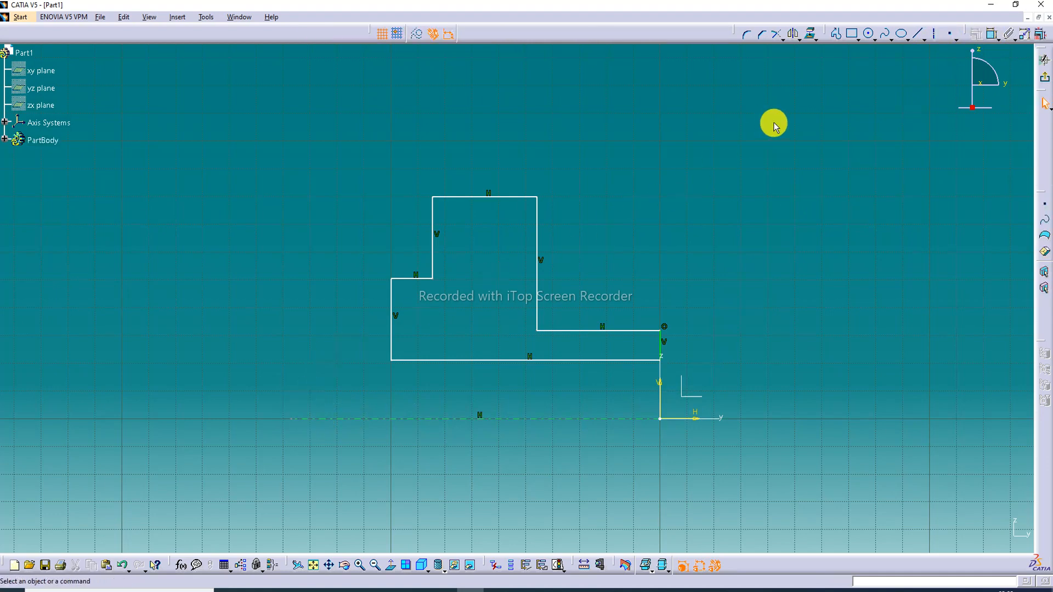
- Dimension the pipe wall's outer horizontal edge from the axis line and set the offset to 150 mm
{"action": "left_click", "coordinate": [993, 34]}
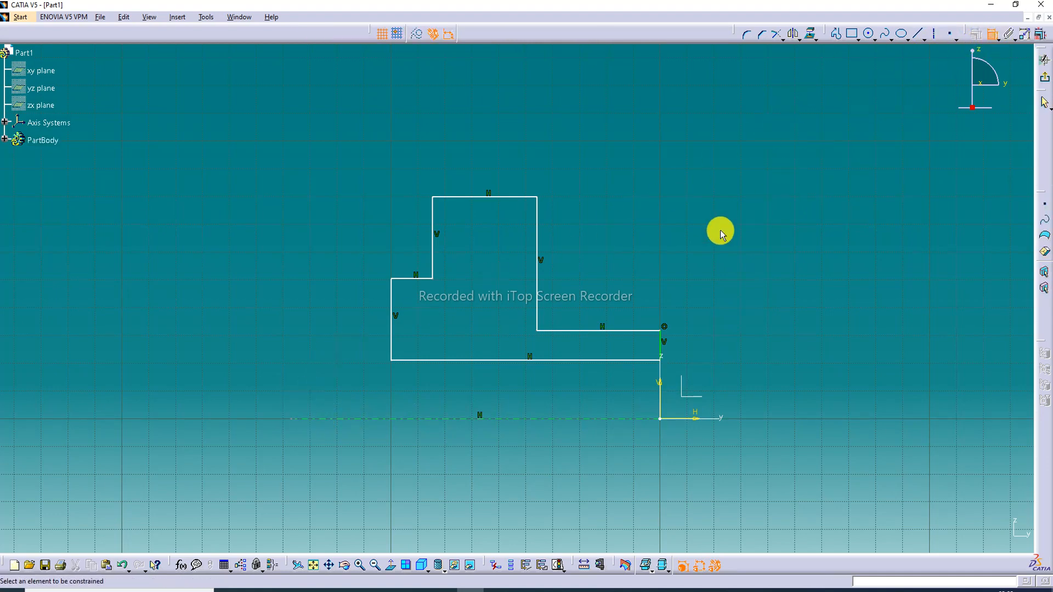
{"action": "left_click", "coordinate": [554, 330]}
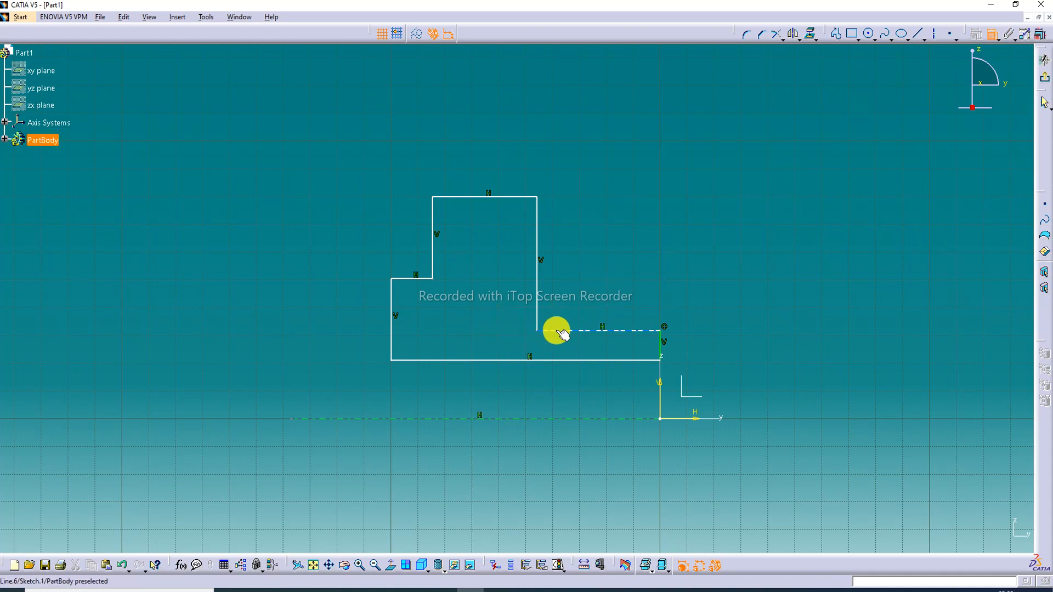
{"action": "left_click", "coordinate": [549, 416]}
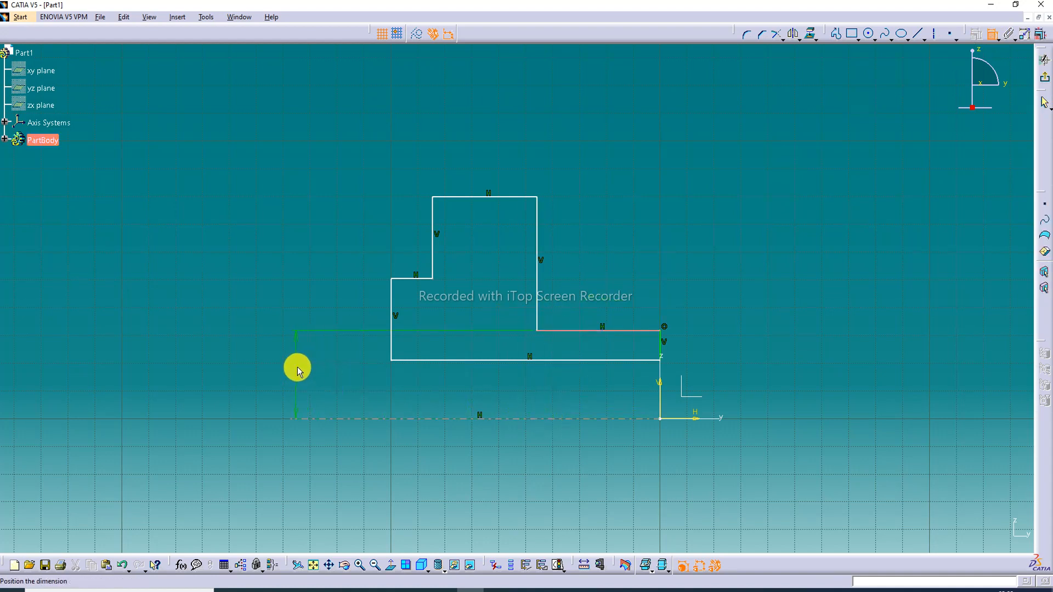
{"action": "left_click", "coordinate": [308, 372]}
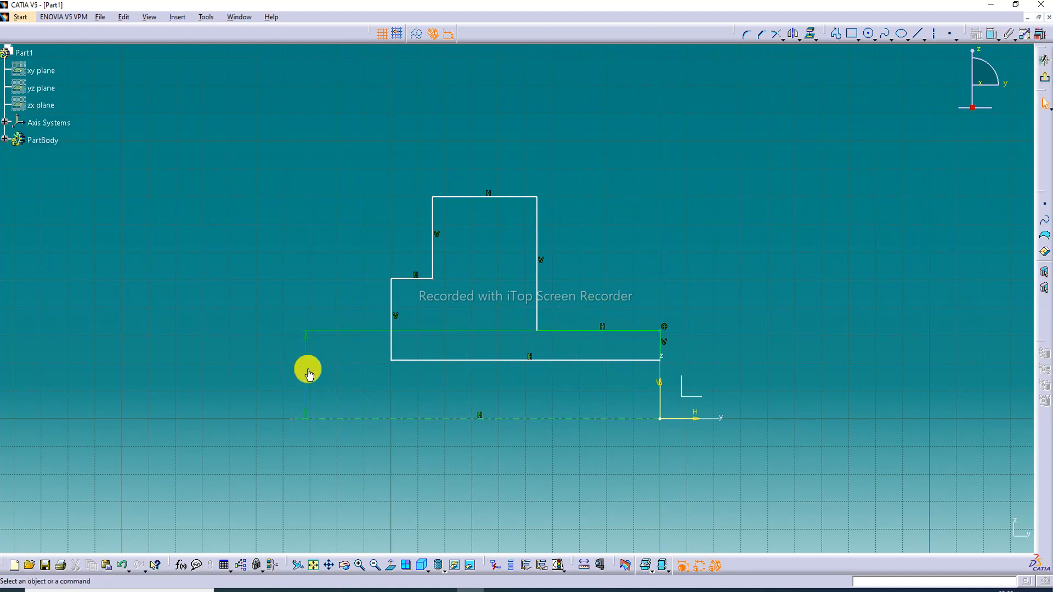
{"action": "double_click", "coordinate": [308, 367]}
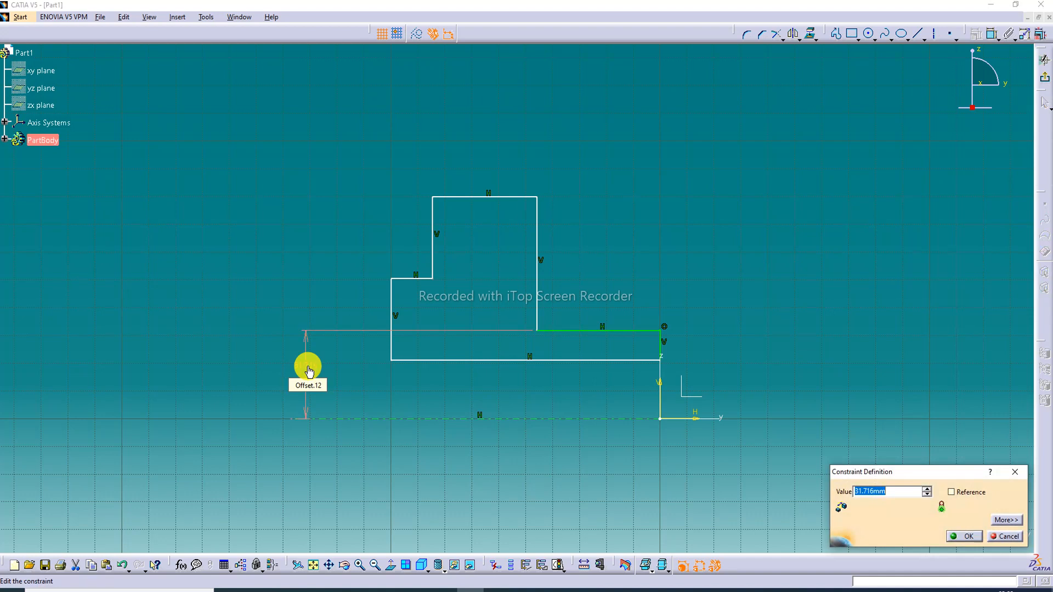
{"action": "type", "text": "1"}
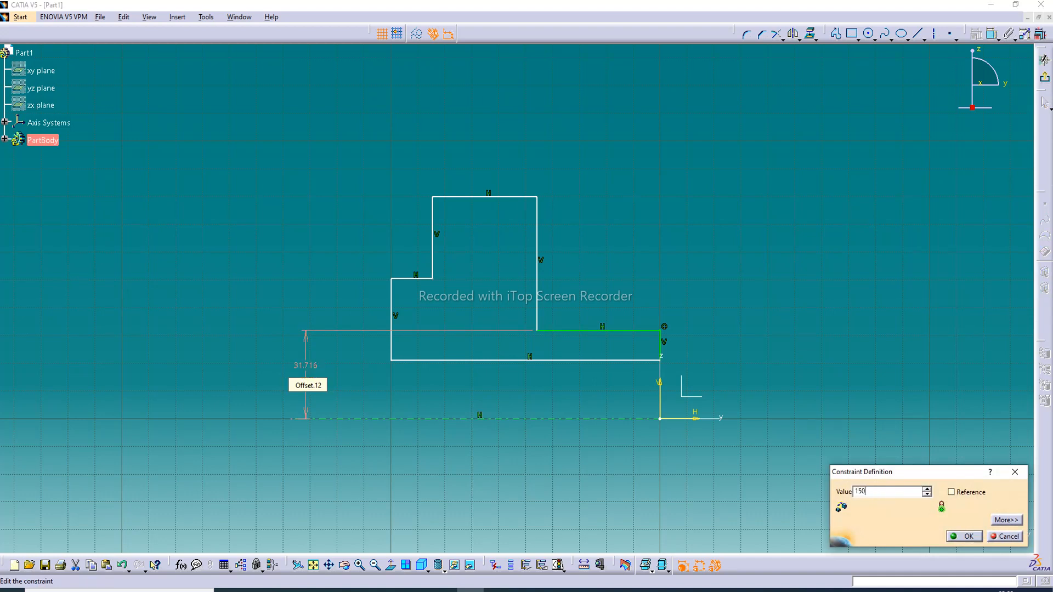
{"action": "type", "text": "50"}
{"action": "key", "text": "Return"}
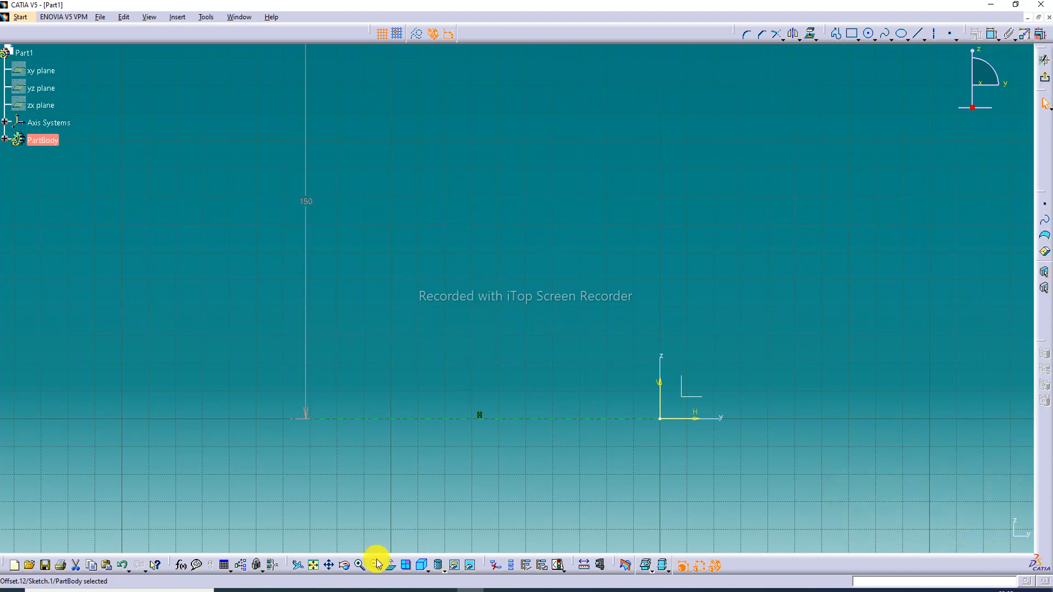
- Dimension the profile's inner horizontal edge from the axis line and set the offset to 135 mm
{"action": "left_click", "coordinate": [317, 569]}
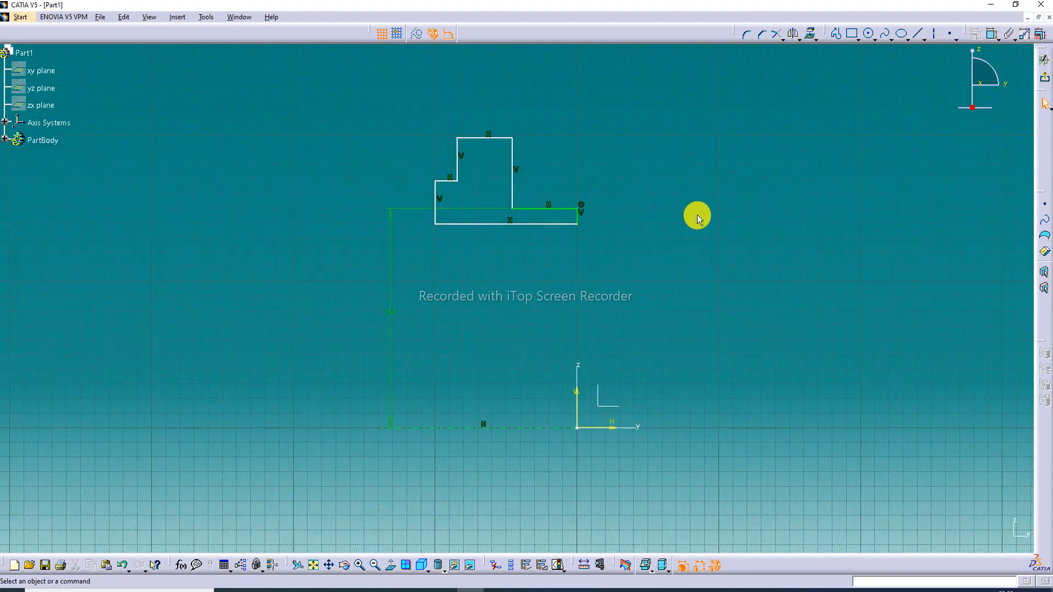
{"action": "left_click", "coordinate": [990, 34]}
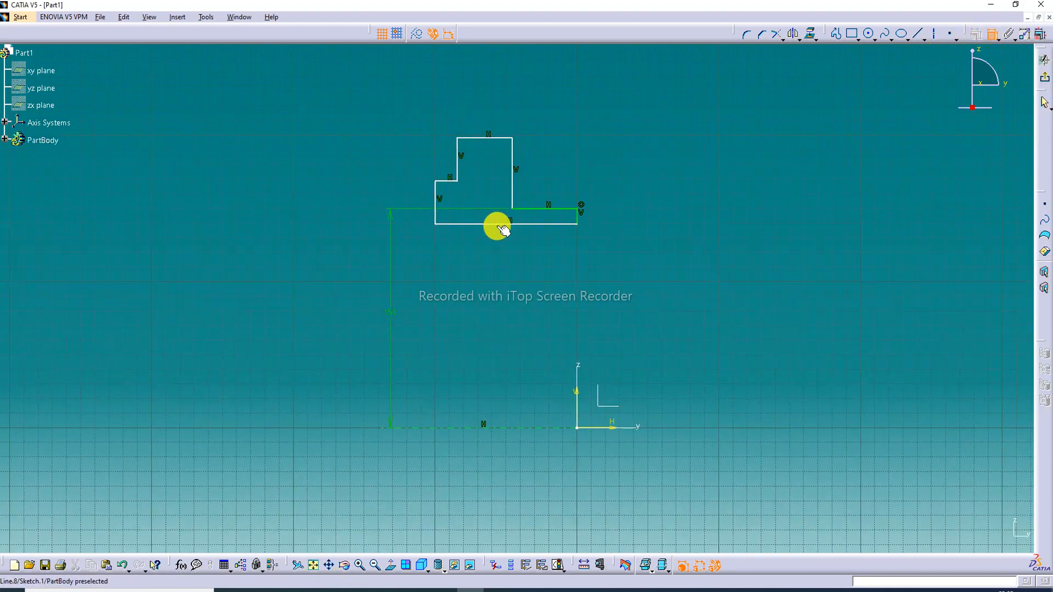
{"action": "left_click", "coordinate": [501, 225]}
{"action": "left_click", "coordinate": [501, 427]}
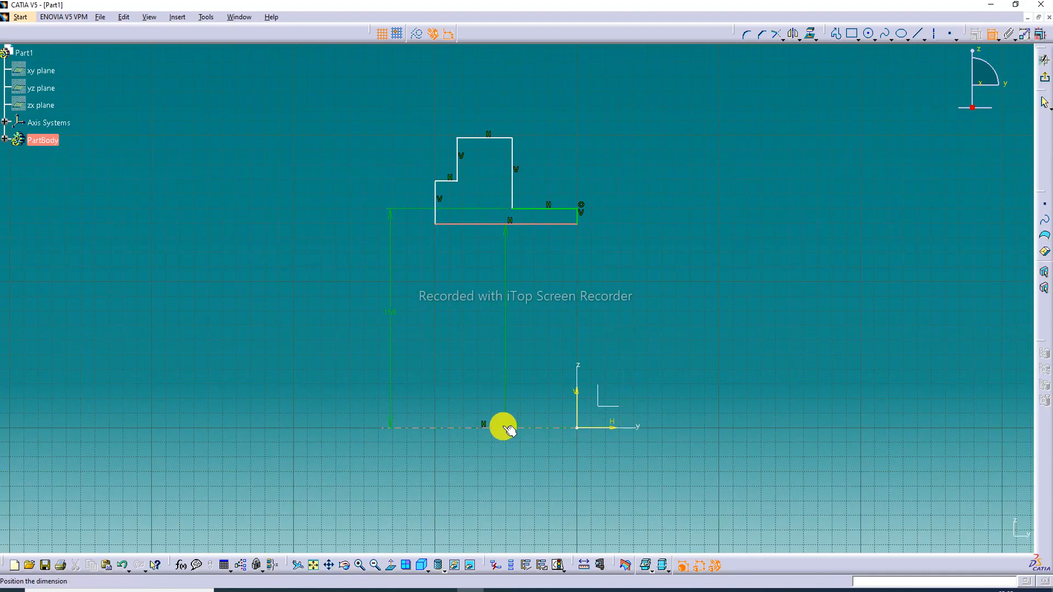
{"action": "left_click", "coordinate": [409, 332]}
{"action": "double_click", "coordinate": [409, 331]}
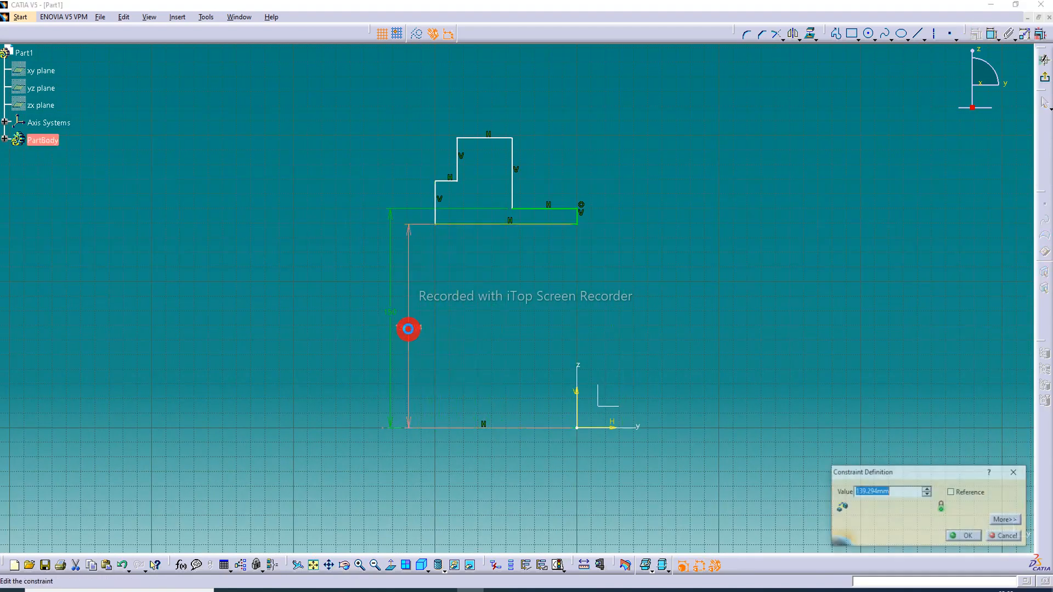
{"action": "type", "text": "135"}
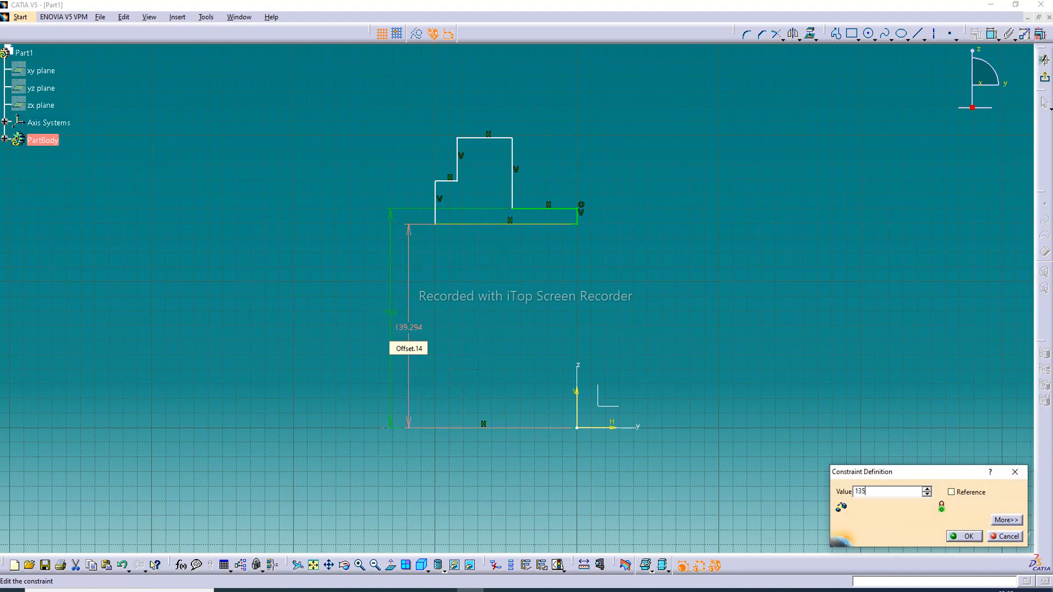
{"action": "key", "text": "Return"}
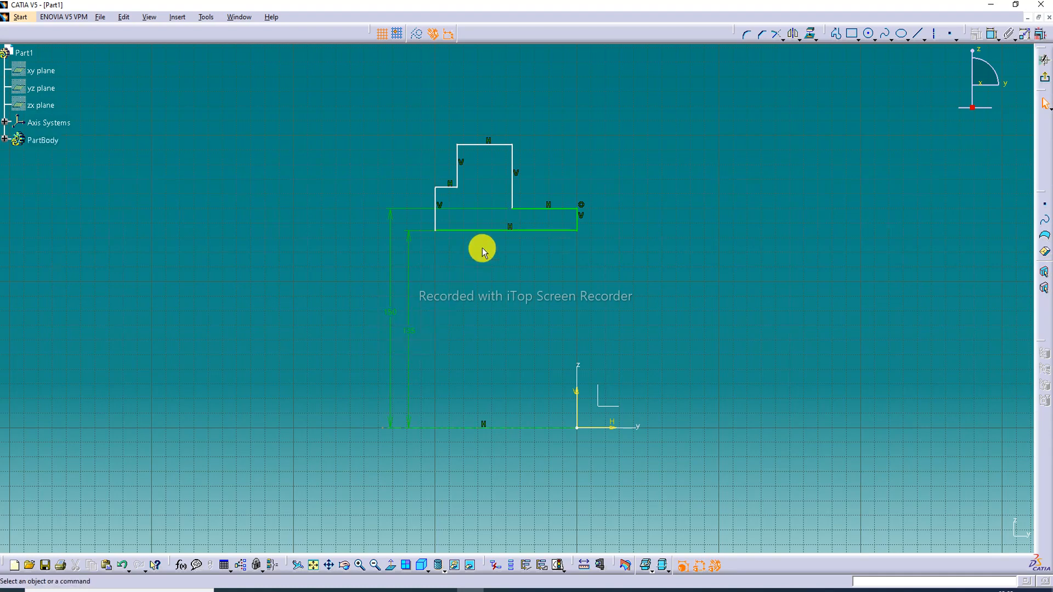
- Dimension the inner wall's length between the profile's two vertical end edges and set it to 410 mm
{"action": "left_click", "coordinate": [992, 34]}
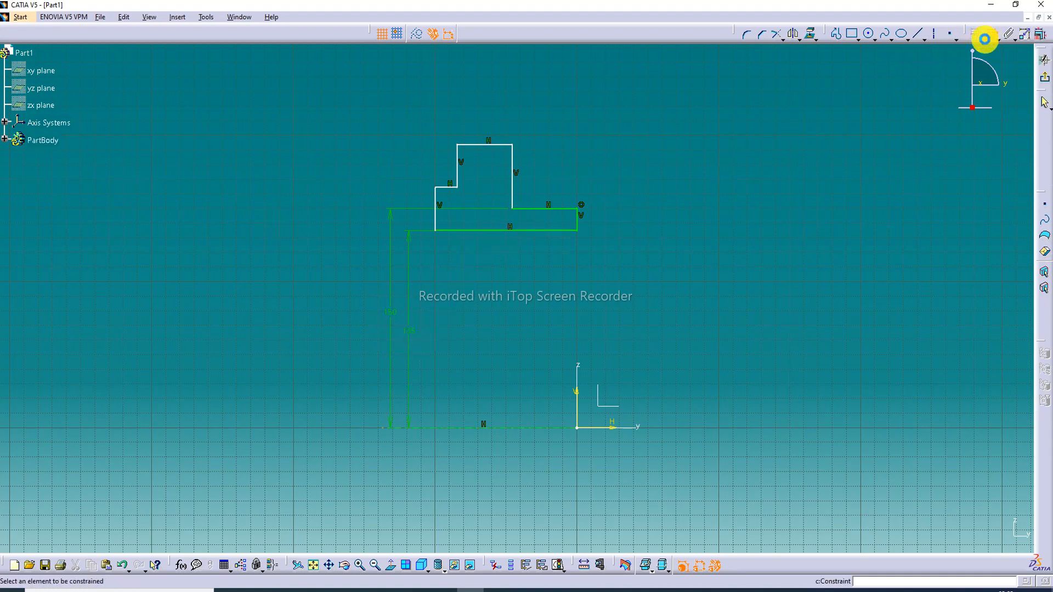
{"action": "left_click", "coordinate": [436, 210]}
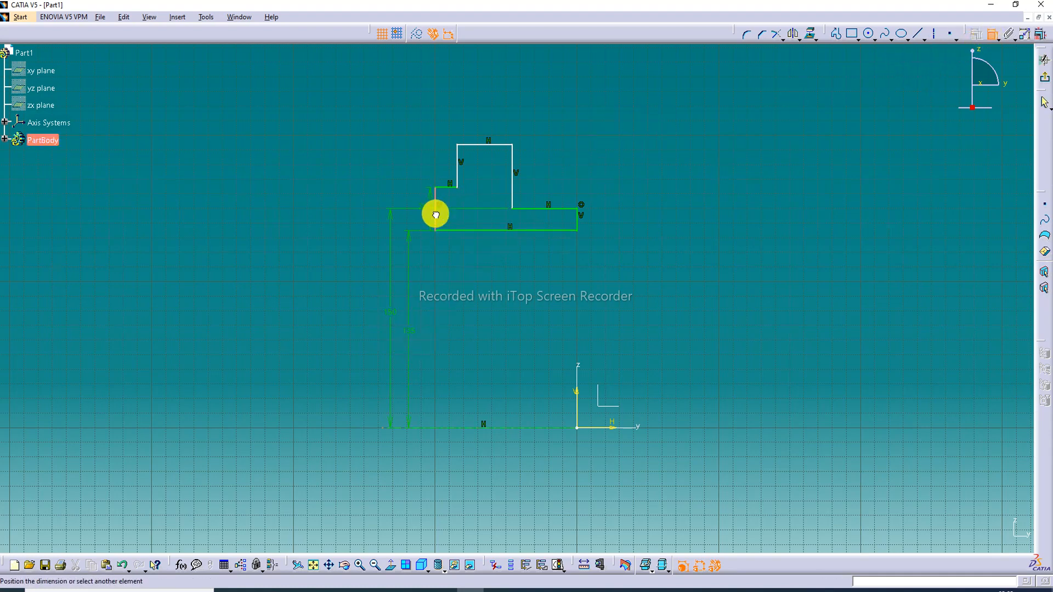
{"action": "left_click", "coordinate": [578, 220]}
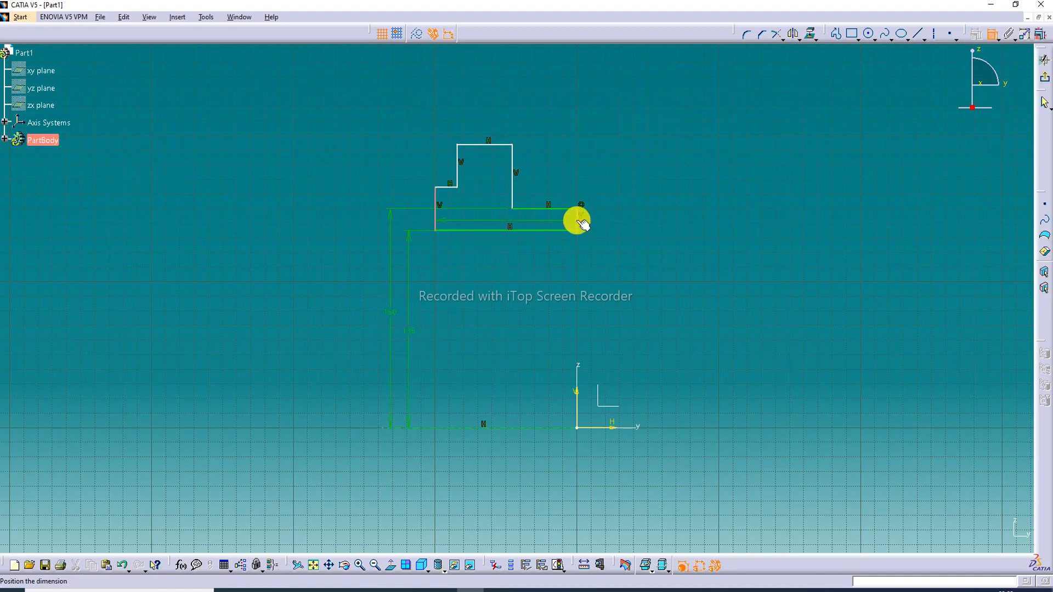
{"action": "left_click", "coordinate": [486, 480]}
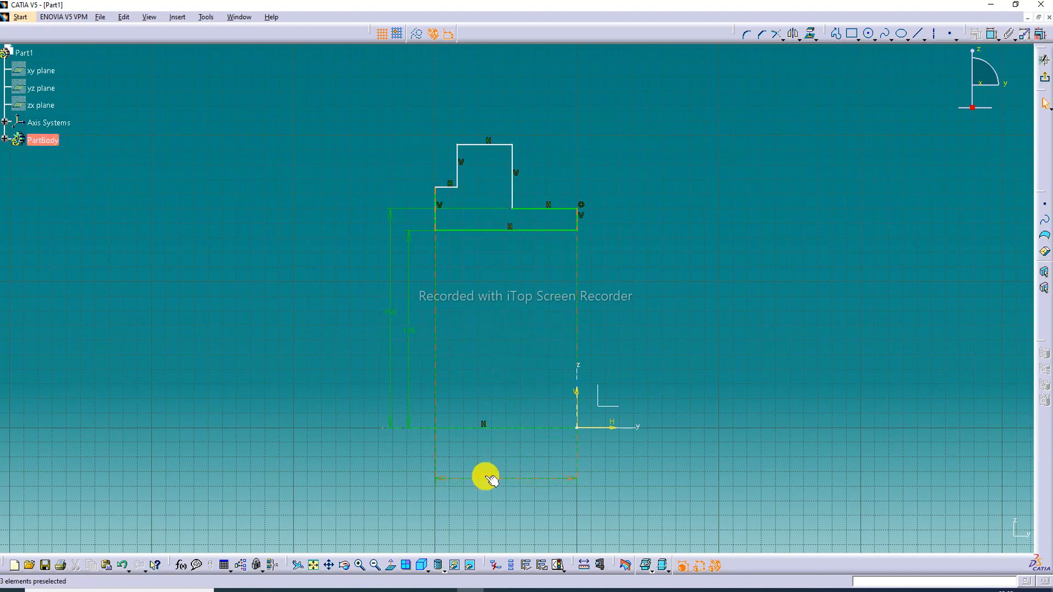
{"action": "double_click", "coordinate": [487, 479]}
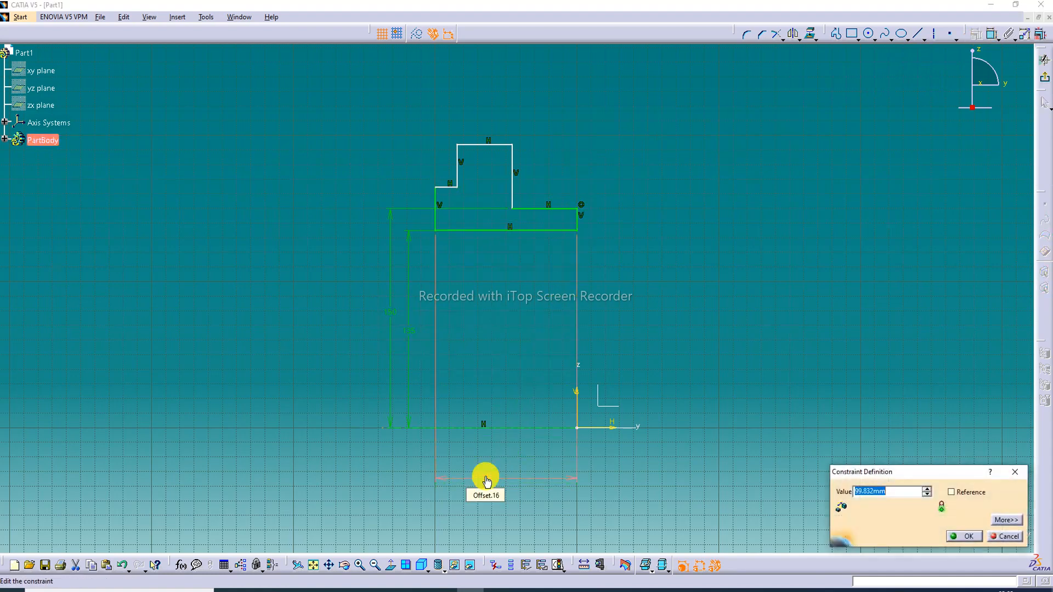
{"action": "type", "text": "410"}
{"action": "key", "text": "Return"}
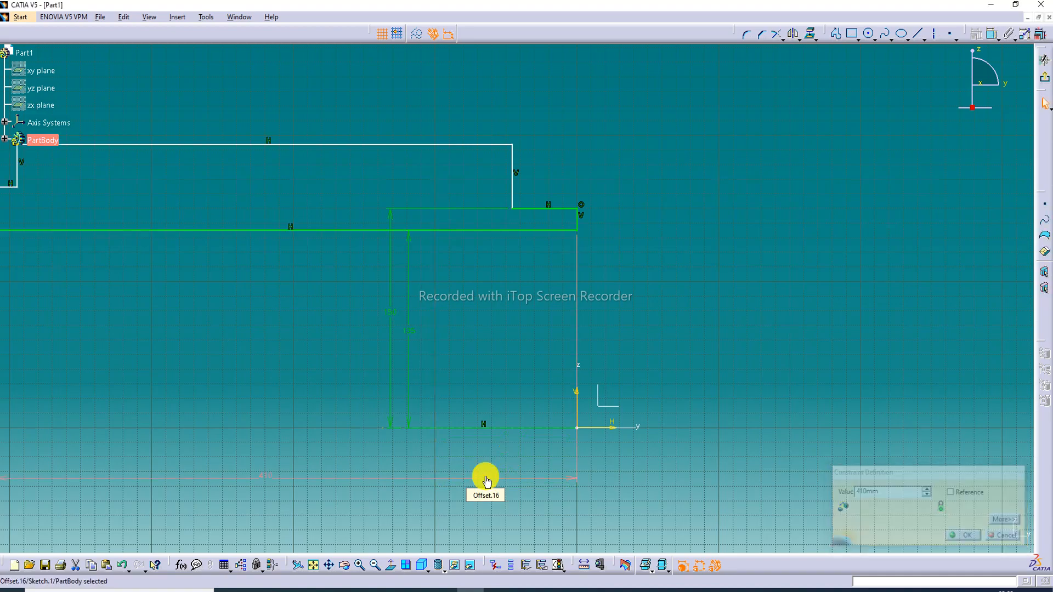
- Reshape the stretched flange into a narrower block at the pipe's far end, with its end face slightly beyond the inner wall's end
{"action": "left_click", "coordinate": [314, 565]}
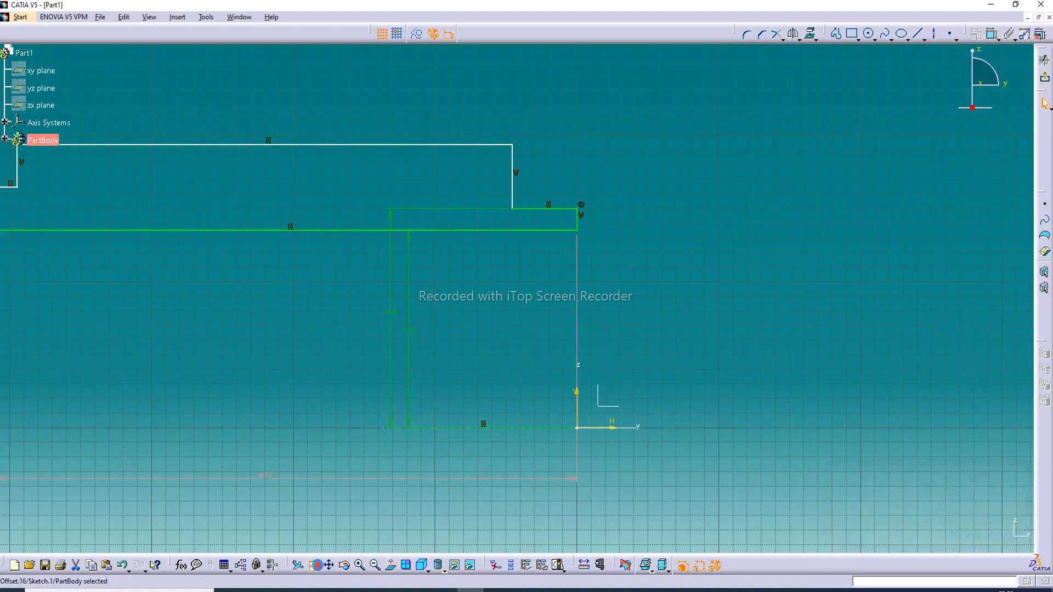
{"action": "mouse_move", "coordinate": [586, 235]}
{"action": "left_mouse_down"}
{"action": "mouse_move", "coordinate": [470, 230]}
{"action": "mouse_move", "coordinate": [489, 185]}
{"action": "mouse_move", "coordinate": [480, 153]}
{"action": "mouse_move", "coordinate": [534, 153]}
{"action": "left_mouse_up"}
{"action": "left_click_drag", "start_coordinate": [566, 189], "coordinate": [420, 186]}
{"action": "left_click", "coordinate": [550, 191]}
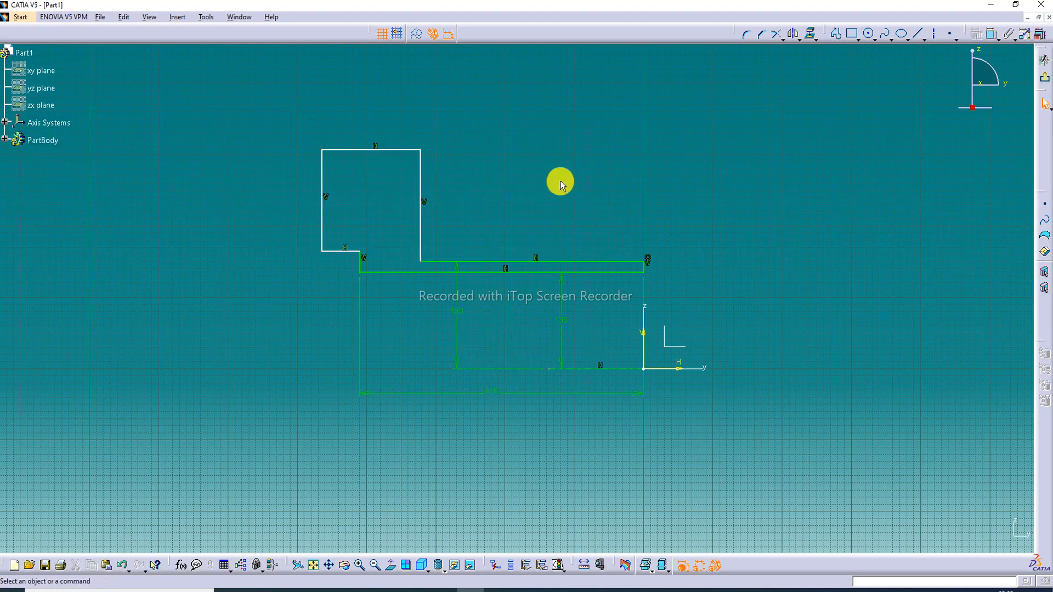
{"action": "left_click", "coordinate": [321, 199]}
{"action": "left_click_drag", "start_coordinate": [321, 199], "coordinate": [340, 204]}
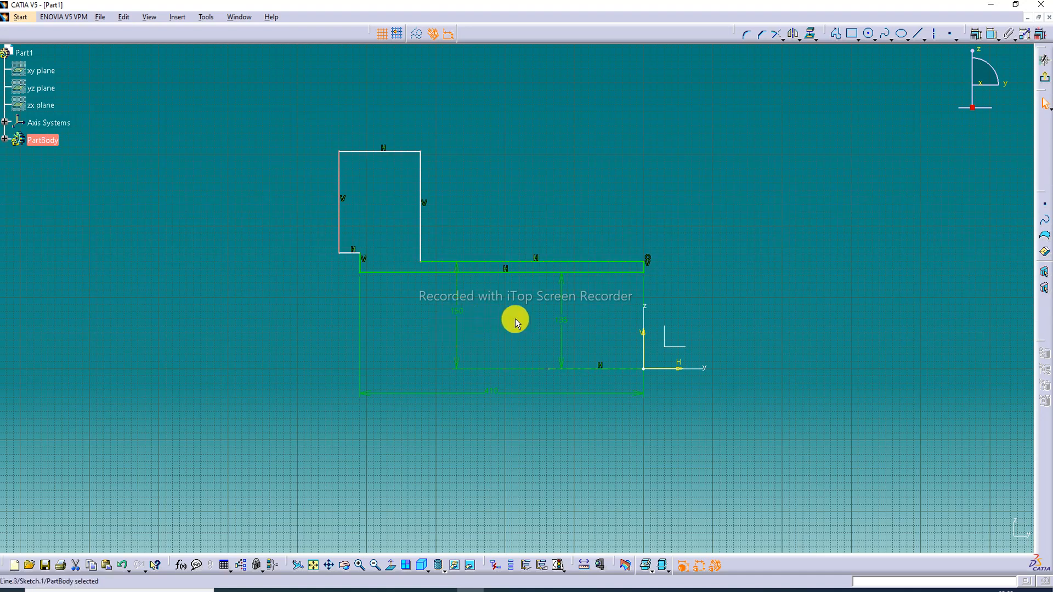
- Set the pipe wall's outer edge offset from the axis to 165 mm and its inner edge offset to 130 mm
{"action": "double_click", "coordinate": [460, 314]}
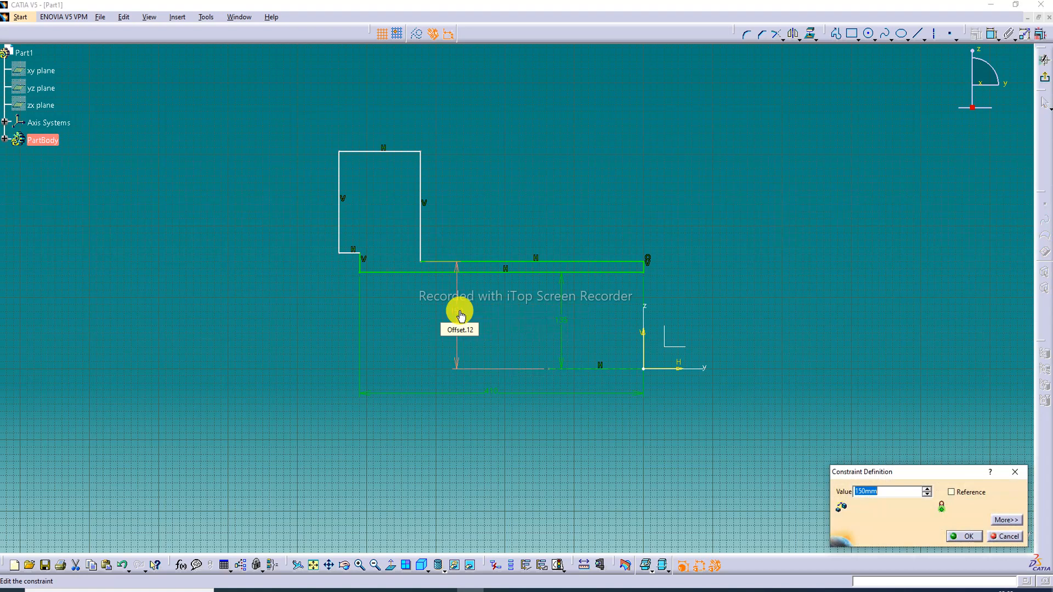
{"action": "type", "text": "1"}
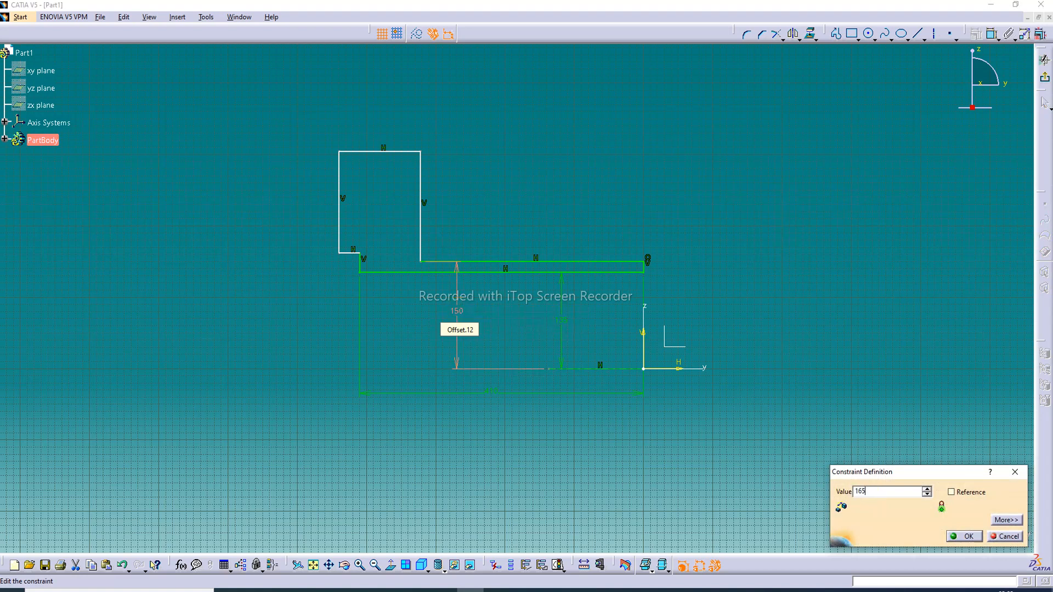
{"action": "type", "text": "65"}
{"action": "key", "text": "Return"}
{"action": "left_click", "coordinate": [761, 201]}
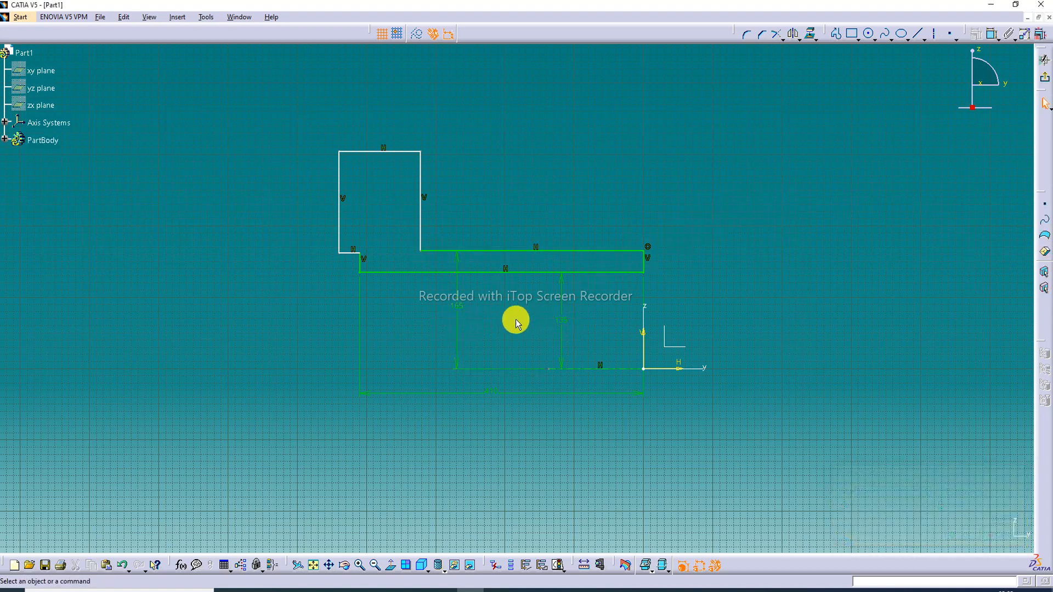
{"action": "double_click", "coordinate": [561, 323]}
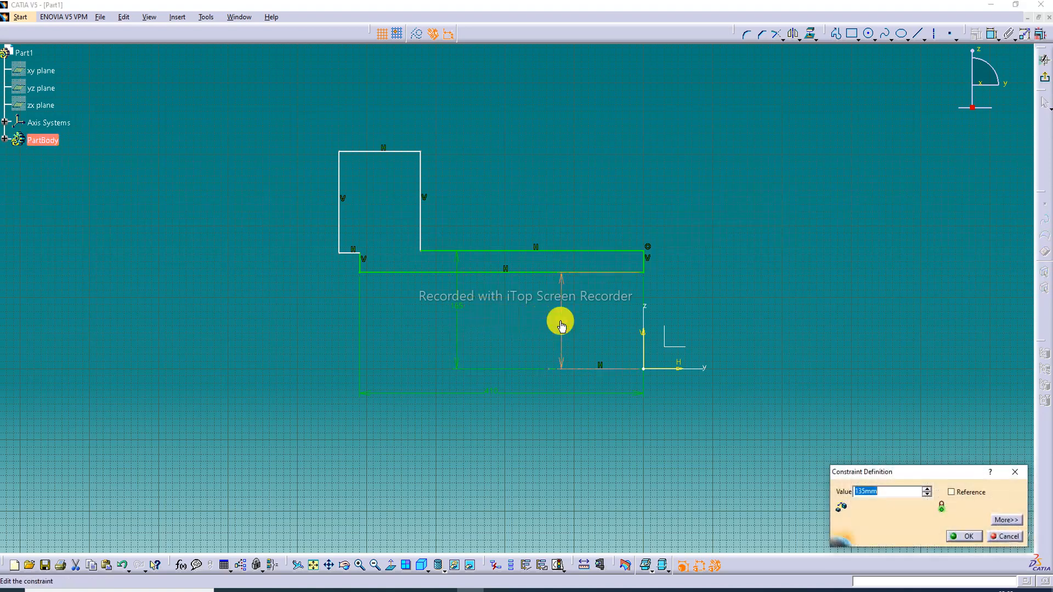
{"action": "type", "text": "130"}
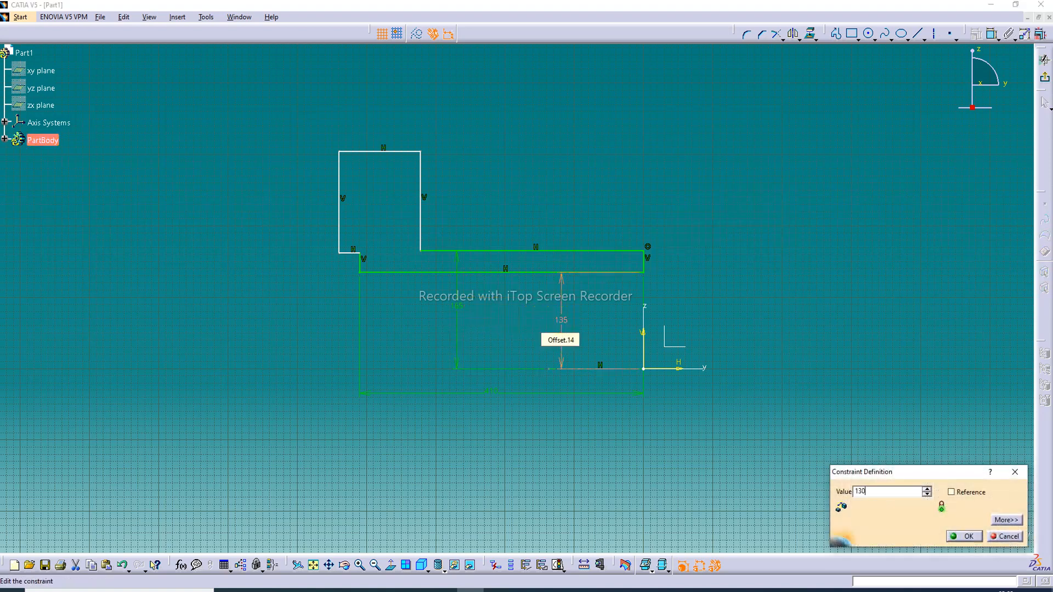
{"action": "key", "text": "Return"}
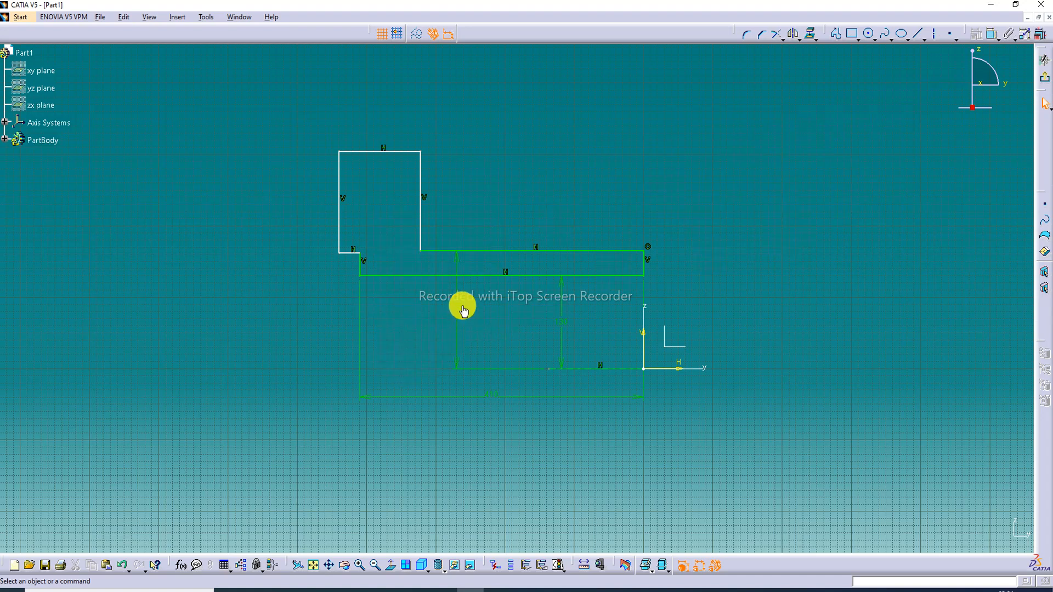
- Dimension the flange's short lower horizontal edge from the axis line, placing the dimension outside the profile's far end
{"action": "left_click", "coordinate": [990, 37]}
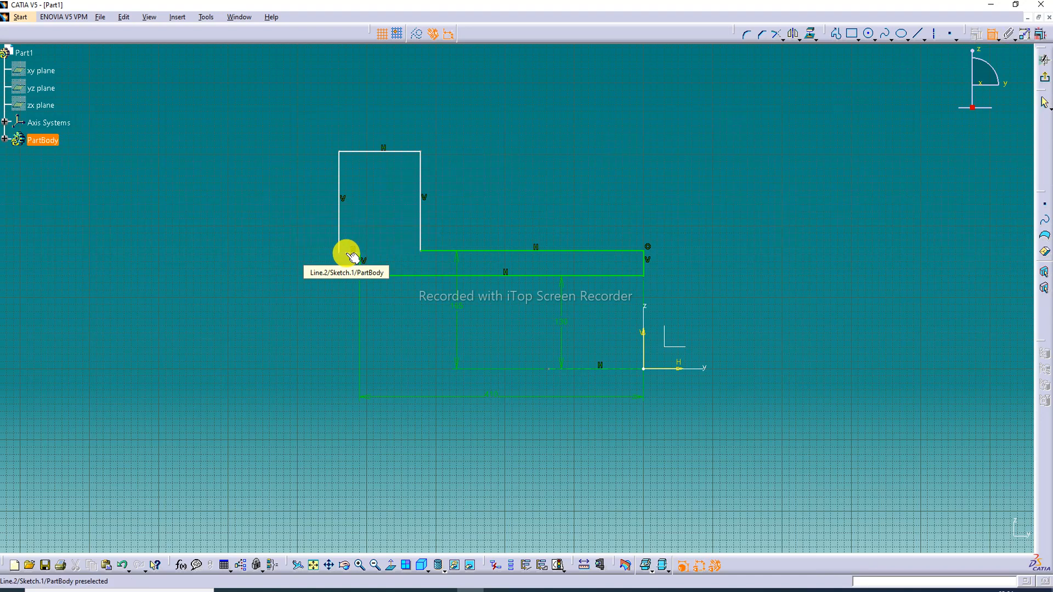
{"action": "left_click", "coordinate": [347, 254]}
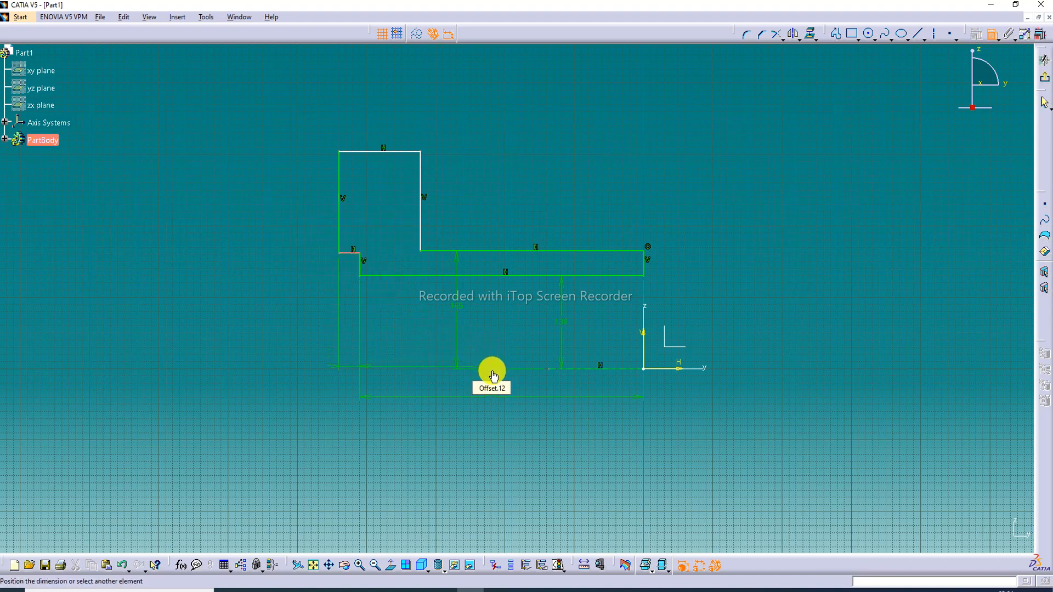
{"action": "left_click", "coordinate": [599, 369]}
{"action": "left_click", "coordinate": [296, 317]}
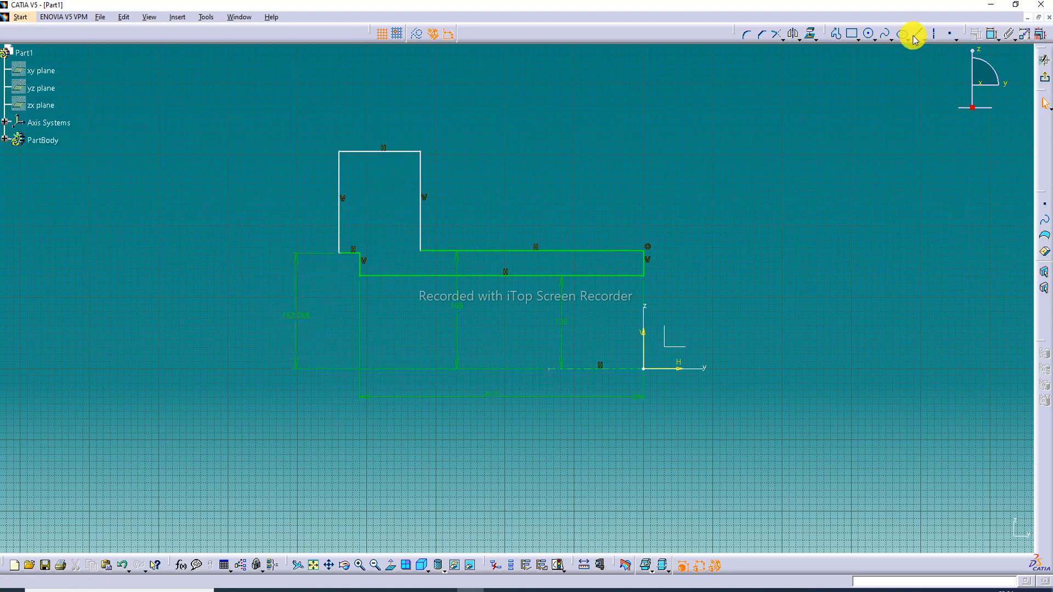
- Dimension the flange's top edge from the axis line and extend the axis line's free end just past the flange's end face
{"action": "left_click", "coordinate": [992, 32]}
{"action": "left_click", "coordinate": [381, 160]}
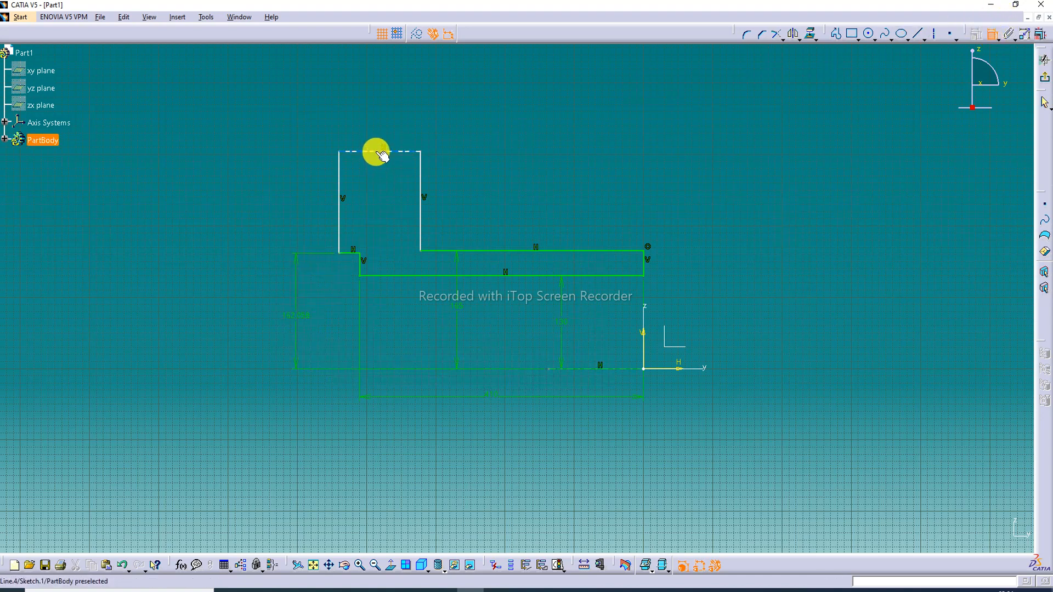
{"action": "left_click", "coordinate": [594, 370]}
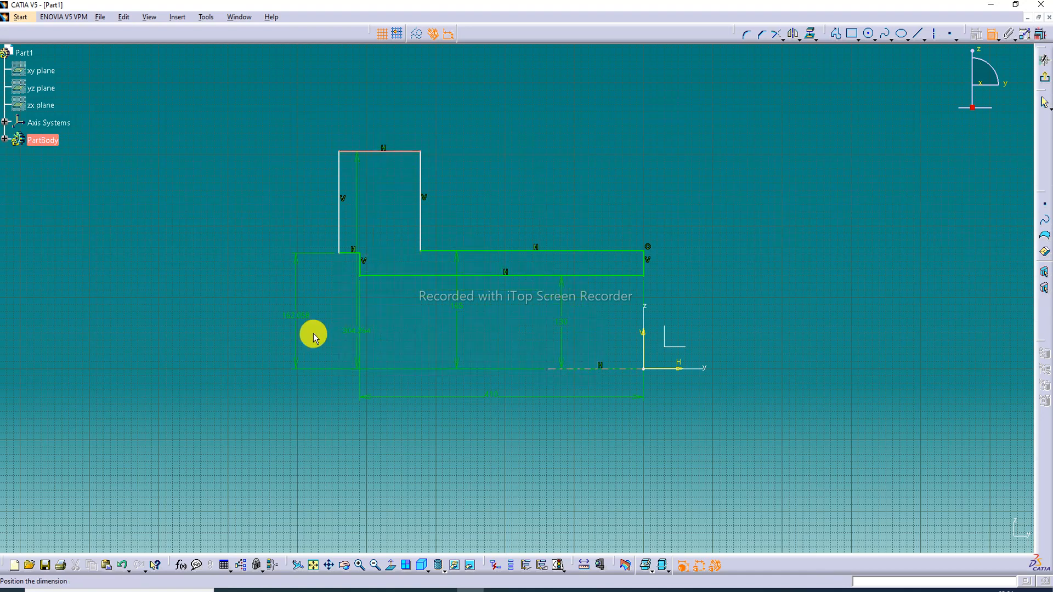
{"action": "left_click", "coordinate": [254, 299]}
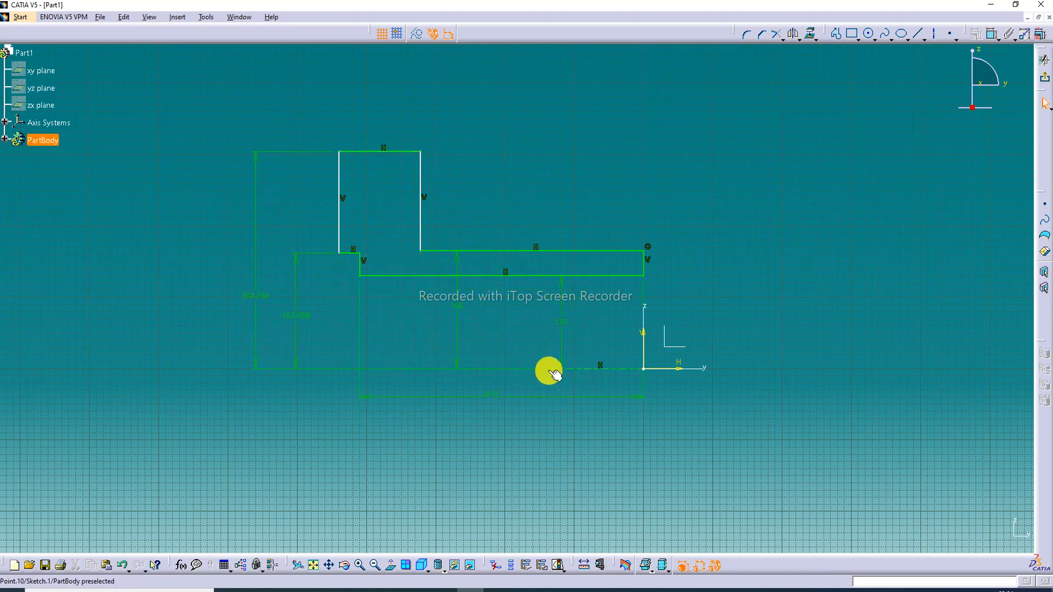
{"action": "left_click_drag", "start_coordinate": [548, 369], "coordinate": [329, 369]}
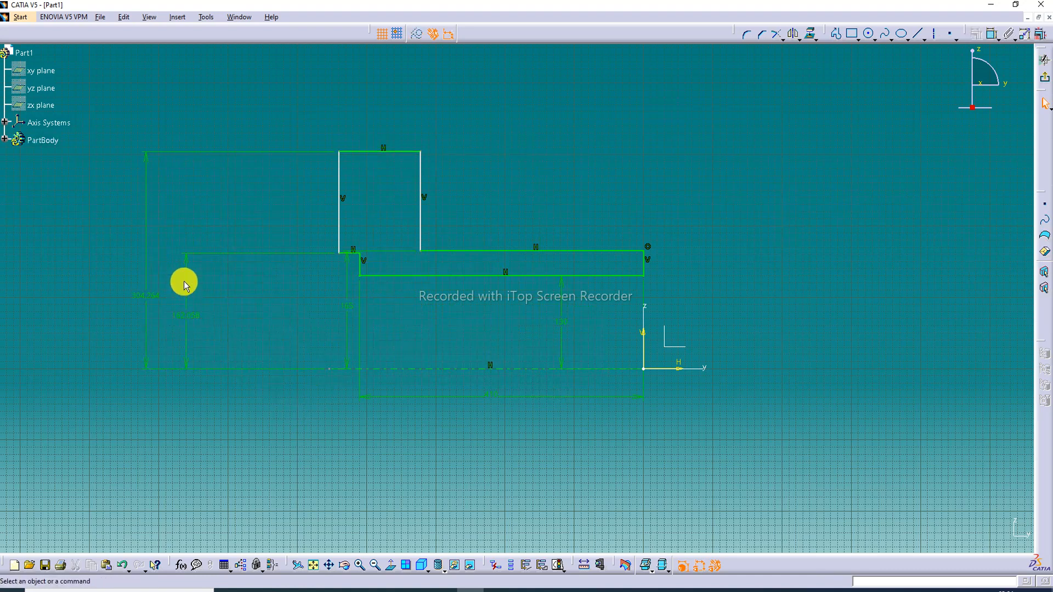
- Move the flange's two axis-offset dimensions closer to the profile's end face
{"action": "left_click_drag", "start_coordinate": [184, 271], "coordinate": [305, 297]}
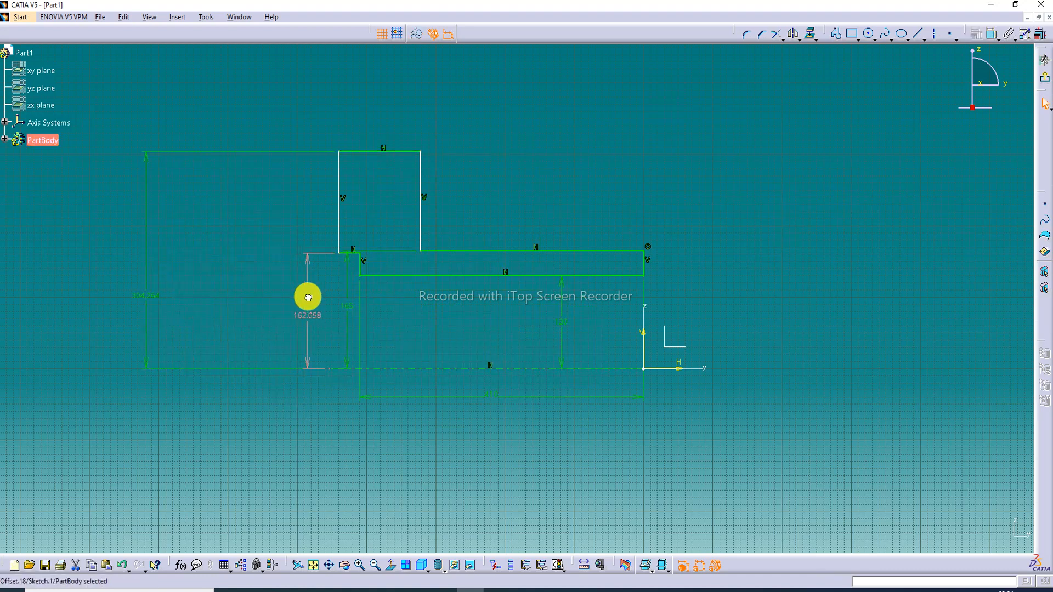
{"action": "double_click", "coordinate": [146, 160]}
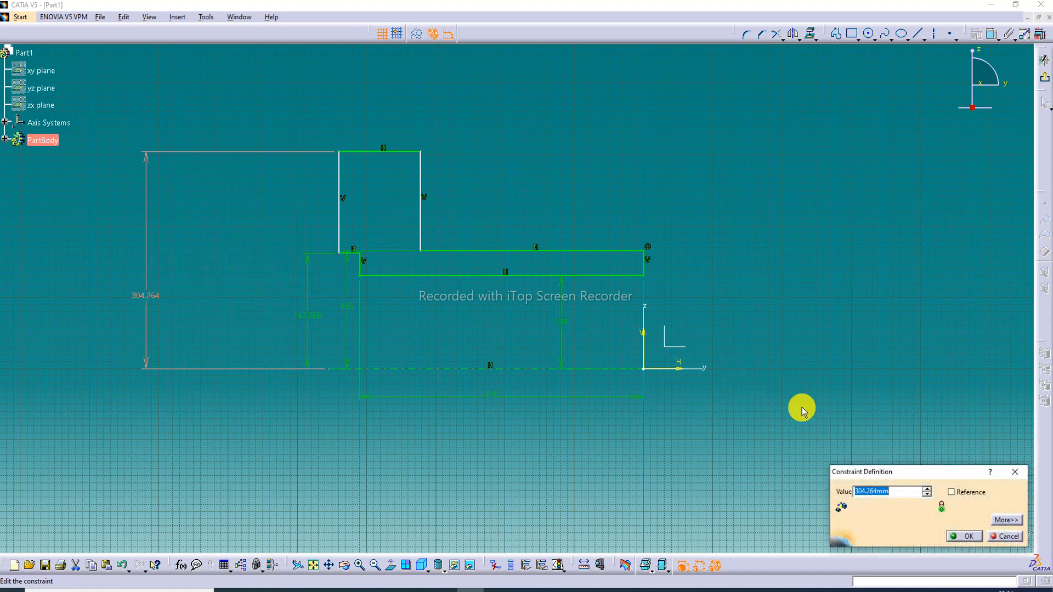
{"action": "left_click", "coordinate": [1015, 472]}
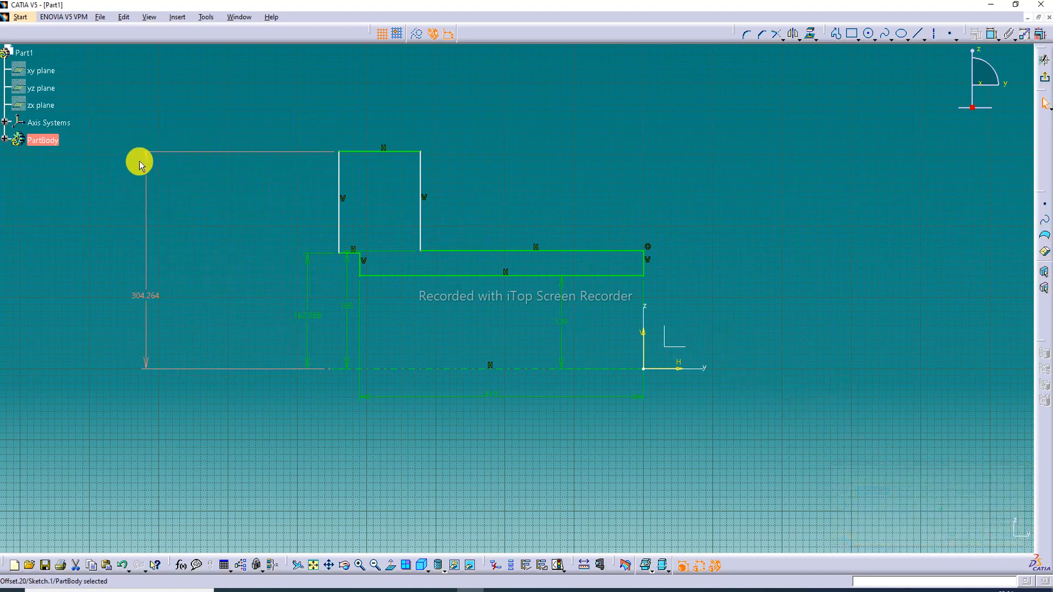
{"action": "left_click_drag", "start_coordinate": [146, 158], "coordinate": [253, 198]}
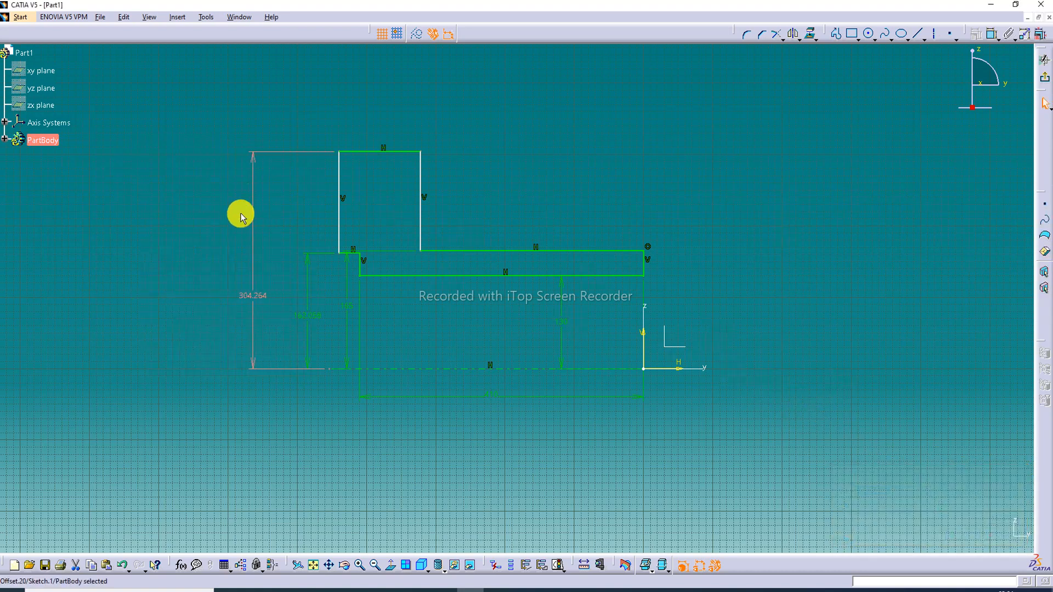
- Set the offset of the flange's top edge from the axis to 250 mm
{"action": "double_click", "coordinate": [246, 296]}
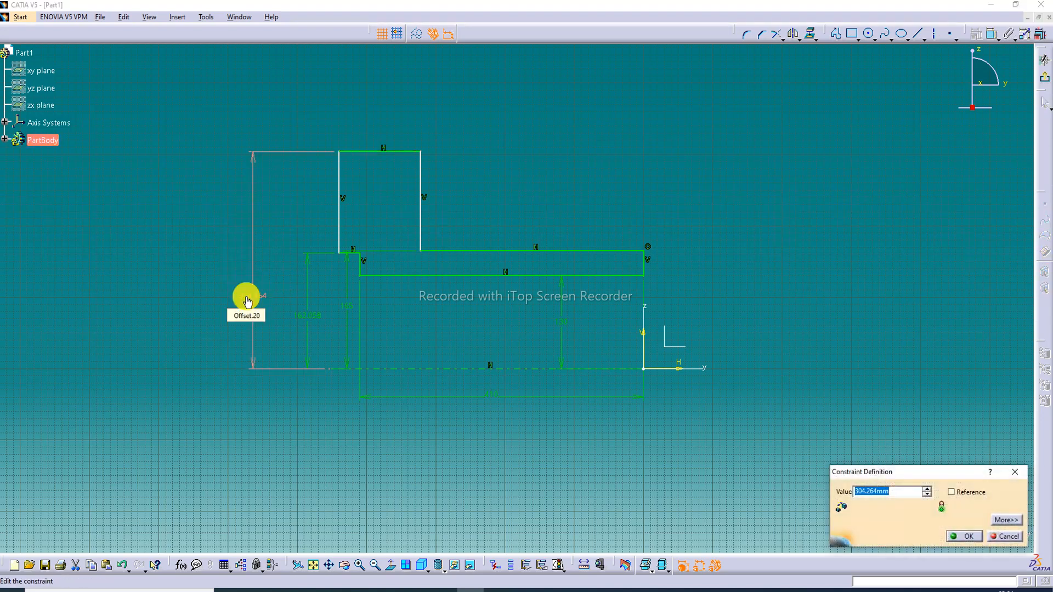
{"action": "type", "text": "250"}
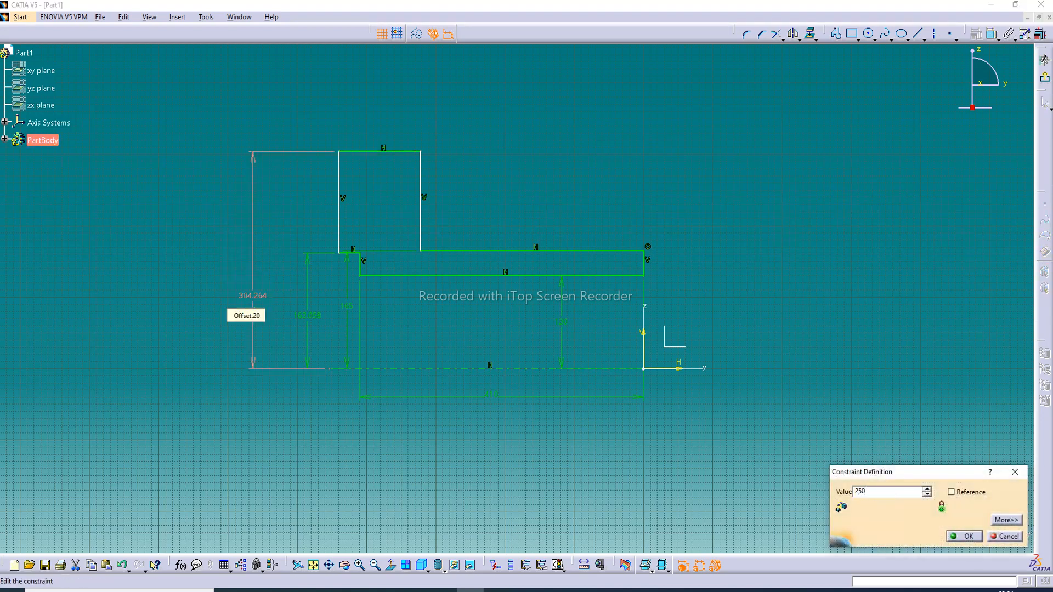
{"action": "key", "text": "Return"}
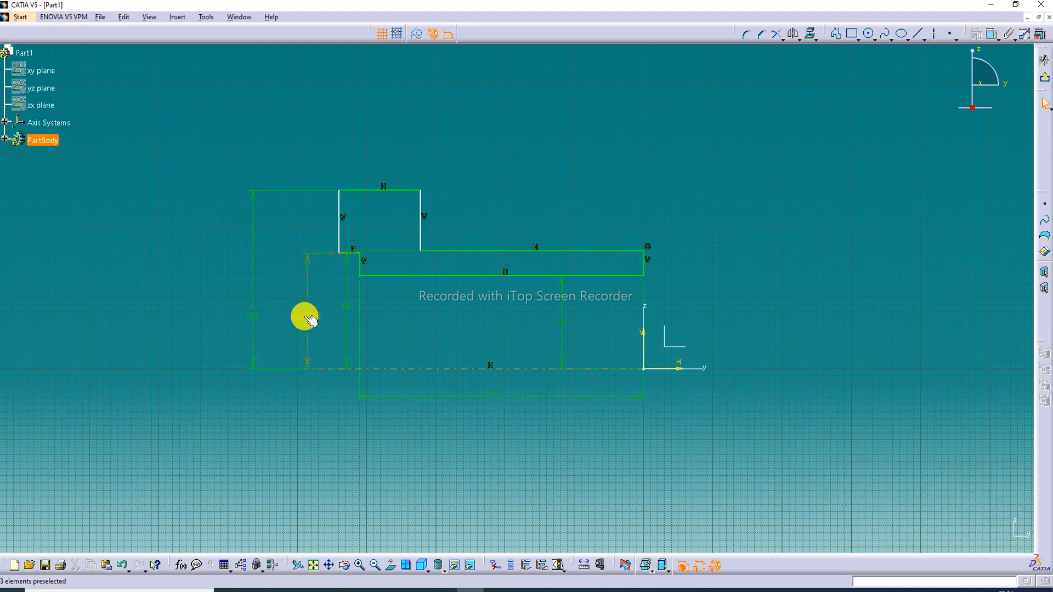
- Set the offset of the flange's short lower edge from the axis to 200 mm
{"action": "double_click", "coordinate": [307, 321]}
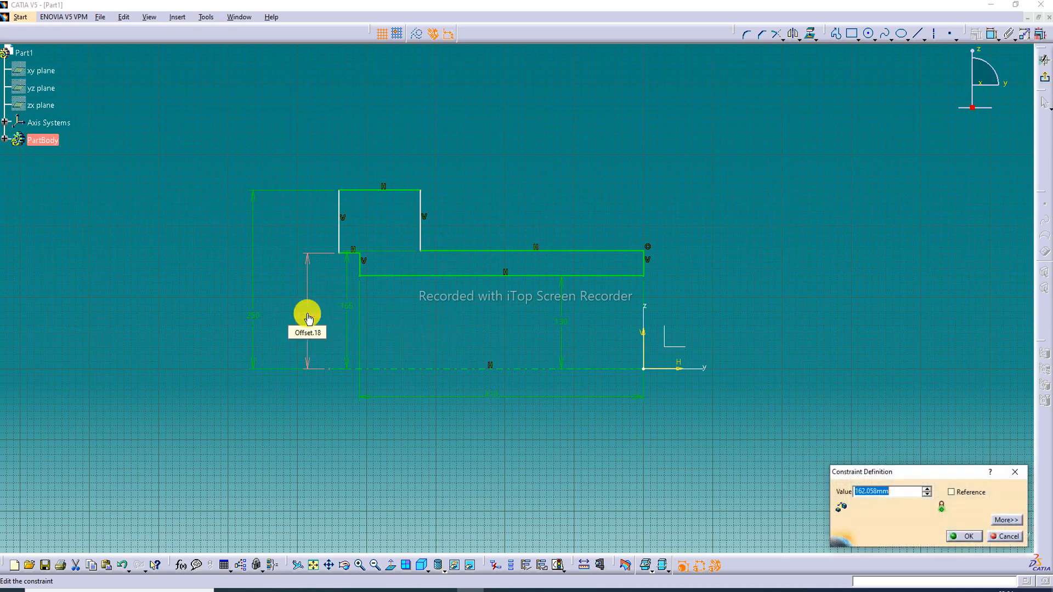
{"action": "type", "text": "2"}
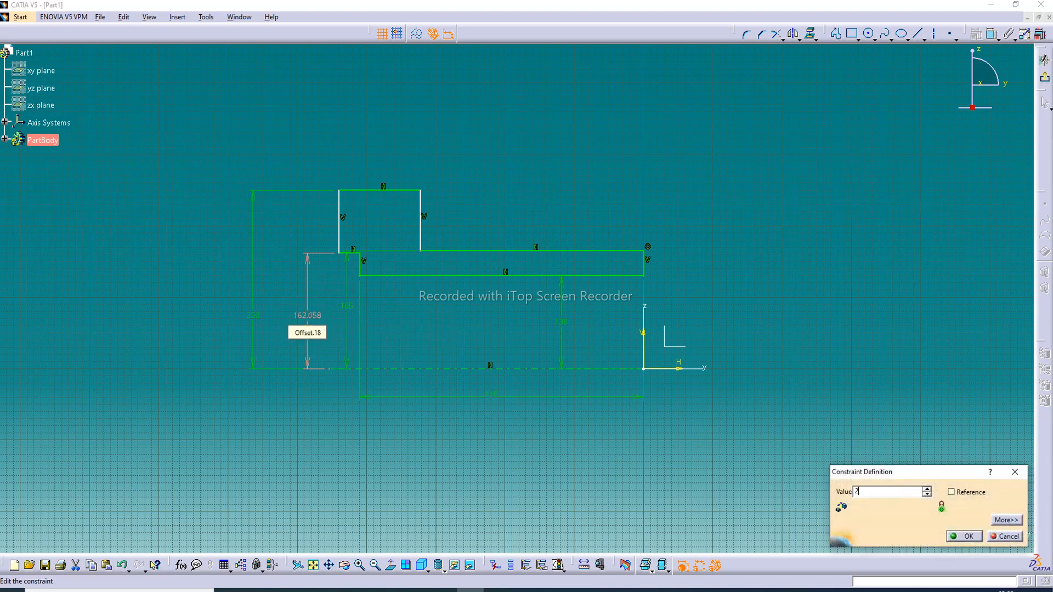
{"action": "type", "text": "00mm"}
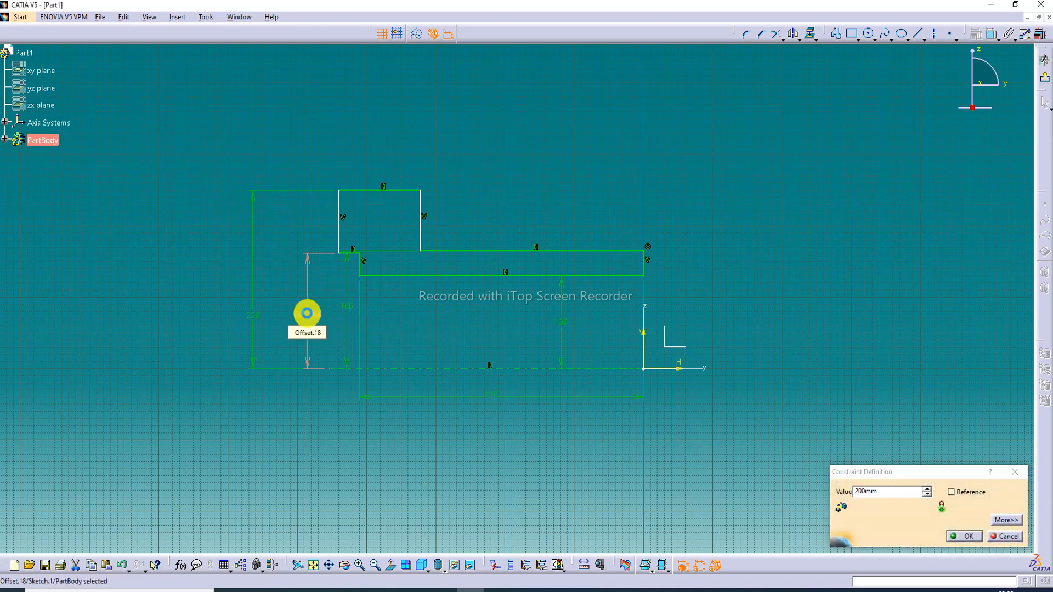
{"action": "key", "text": "Return"}
{"action": "left_click", "coordinate": [564, 177]}
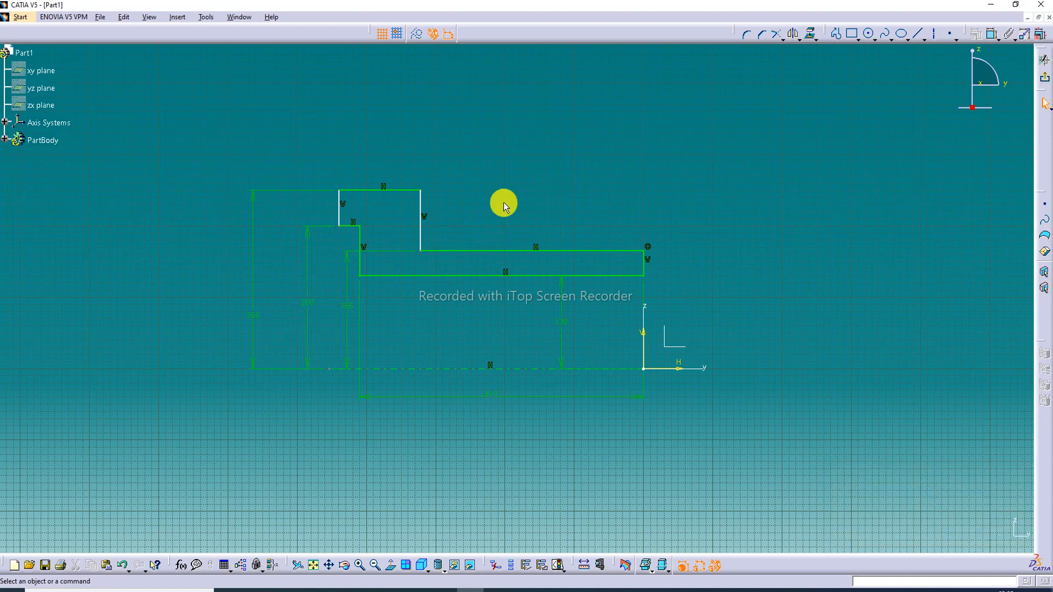
- Set the offset of the flange's short lower edge from the axis to 210 mm
{"action": "double_click", "coordinate": [307, 305]}
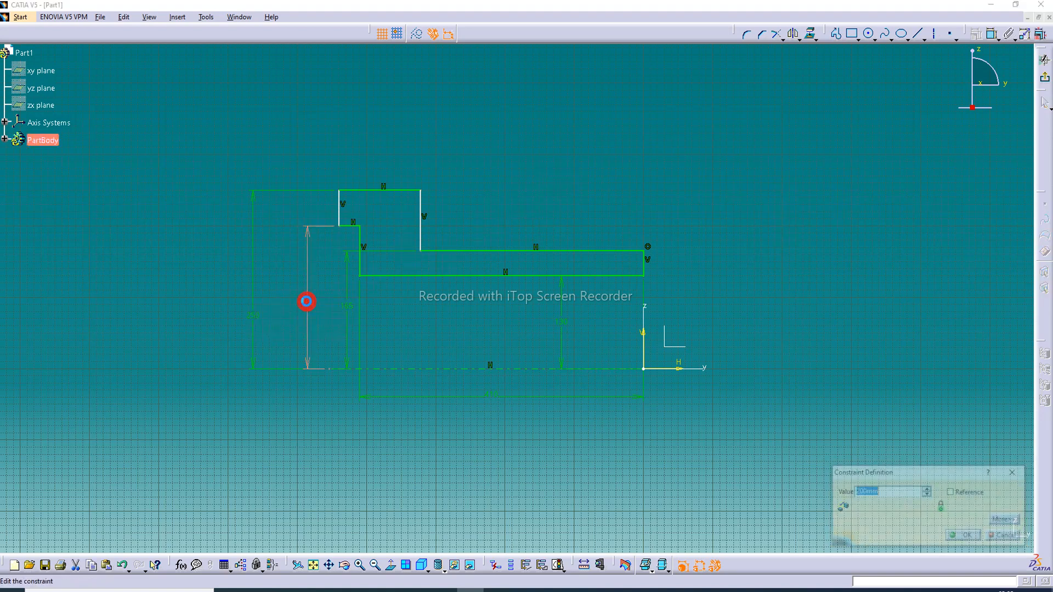
{"action": "type", "text": "210"}
{"action": "key", "text": "Return"}
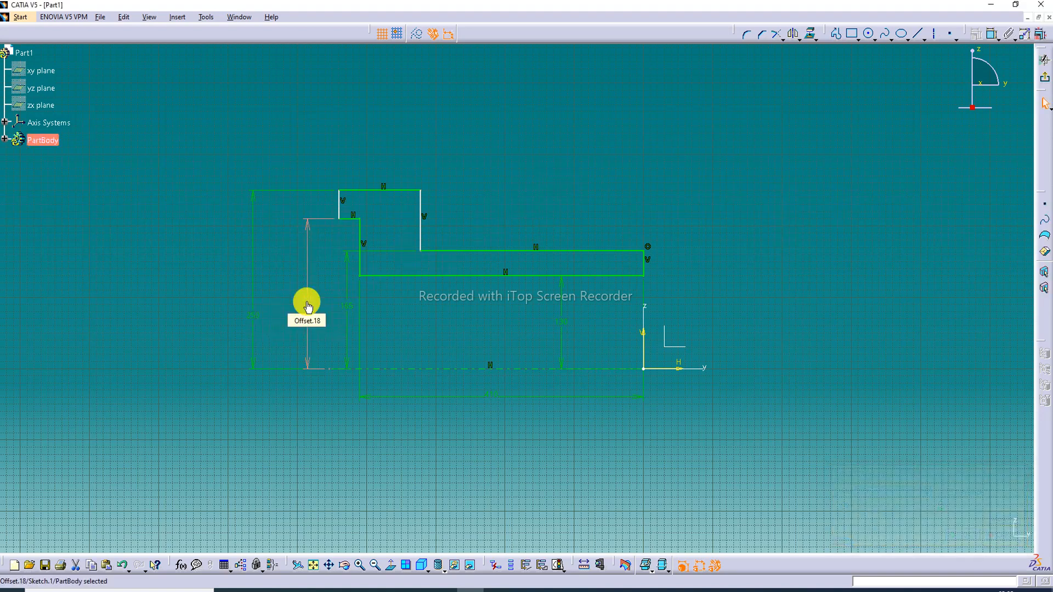
{"action": "left_click", "coordinate": [566, 188]}
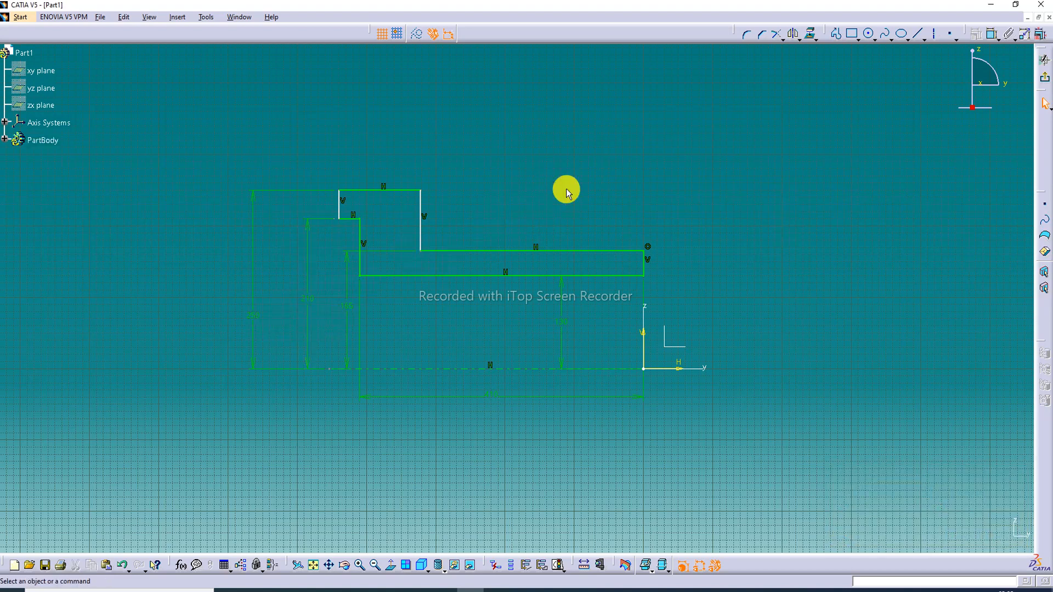
- Dimension the length of the flange's top edge above the profile and set it to 52 mm
{"action": "left_click", "coordinate": [990, 33]}
{"action": "left_click", "coordinate": [383, 191]}
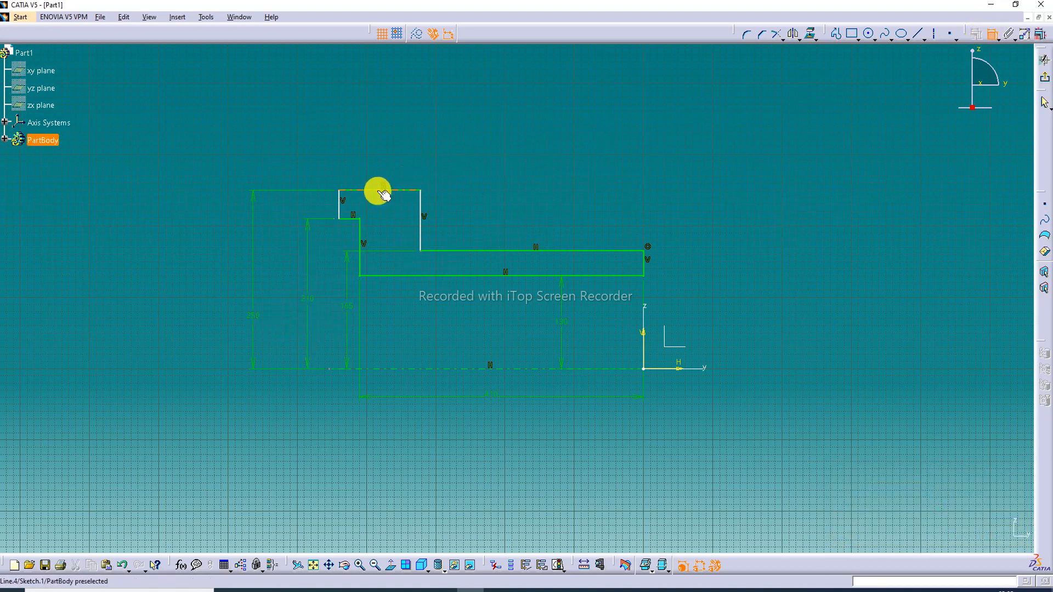
{"action": "double_click", "coordinate": [378, 165]}
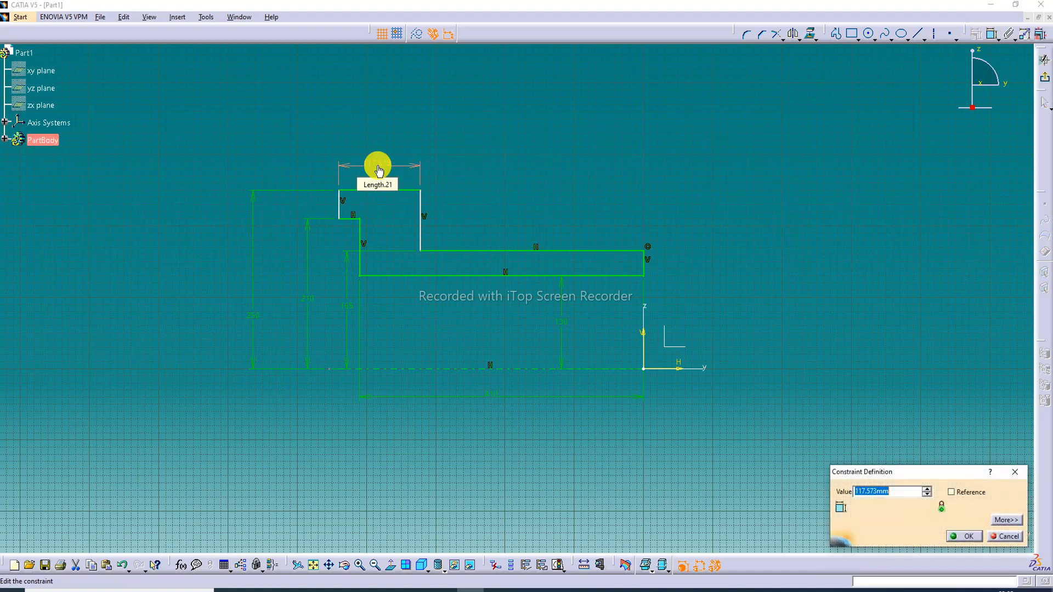
{"action": "type", "text": "5"}
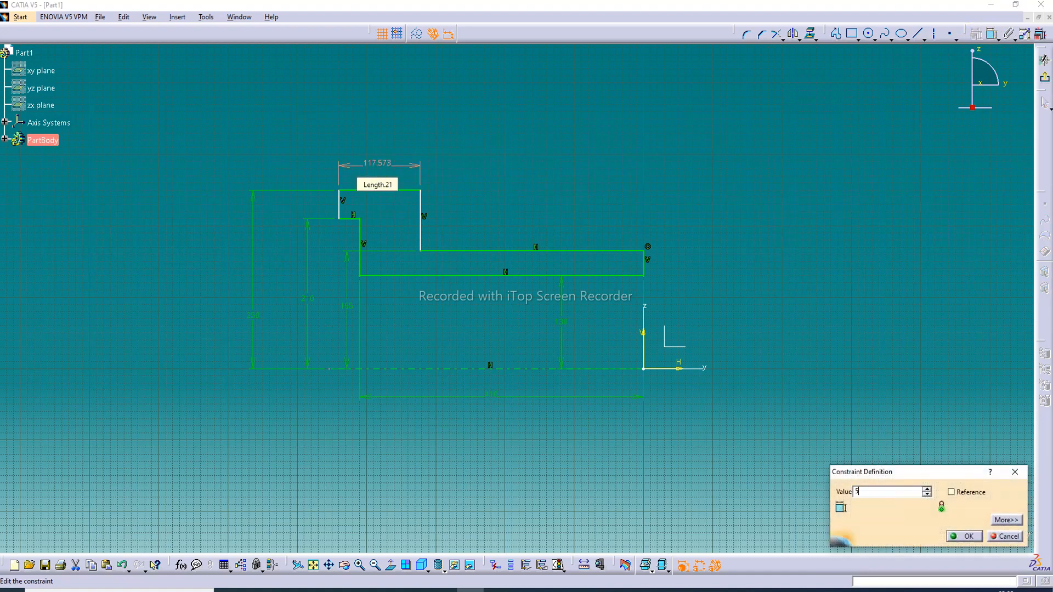
{"action": "type", "text": "2"}
{"action": "key", "text": "Return"}
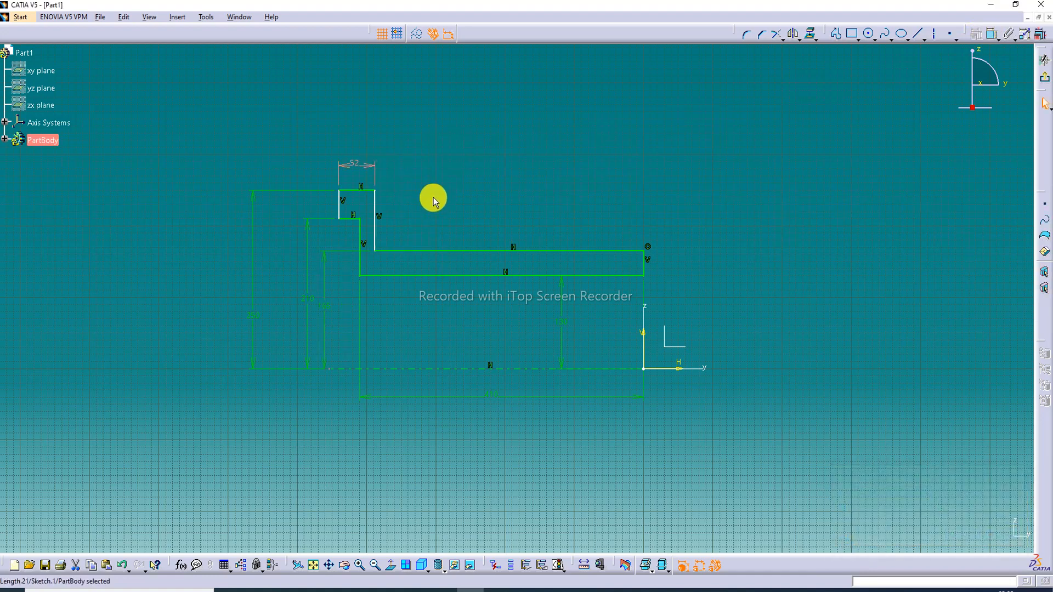
{"action": "left_click", "coordinate": [992, 34]}
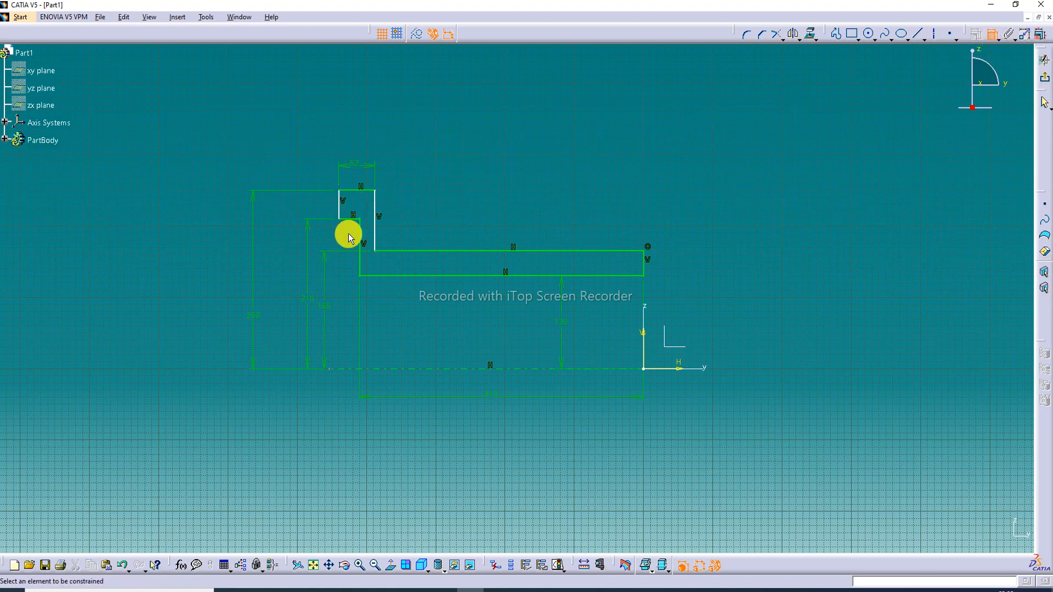
{"action": "left_click", "coordinate": [338, 207]}
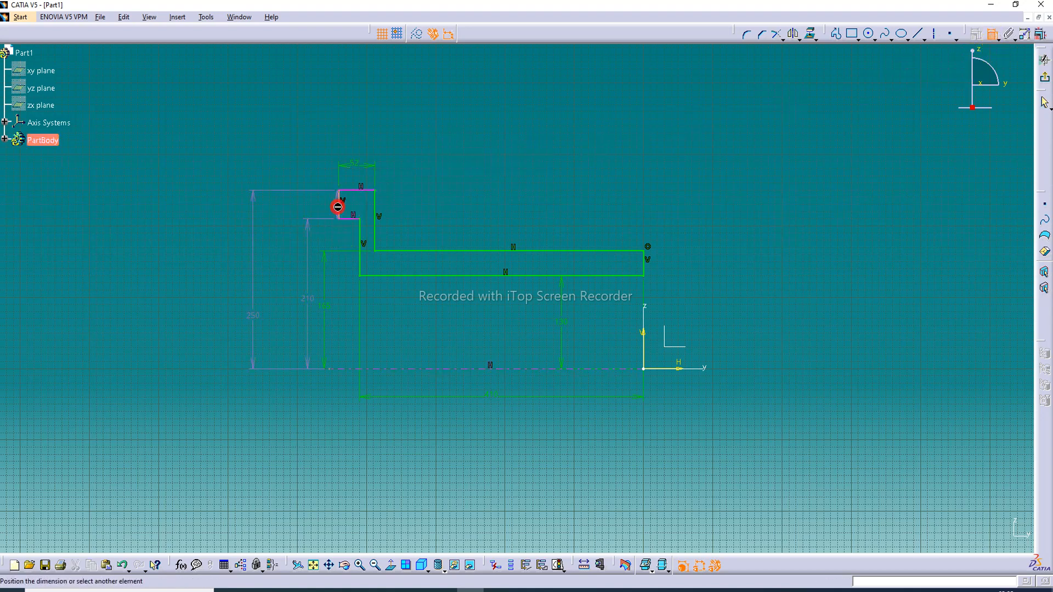
{"action": "left_click", "coordinate": [380, 214]}
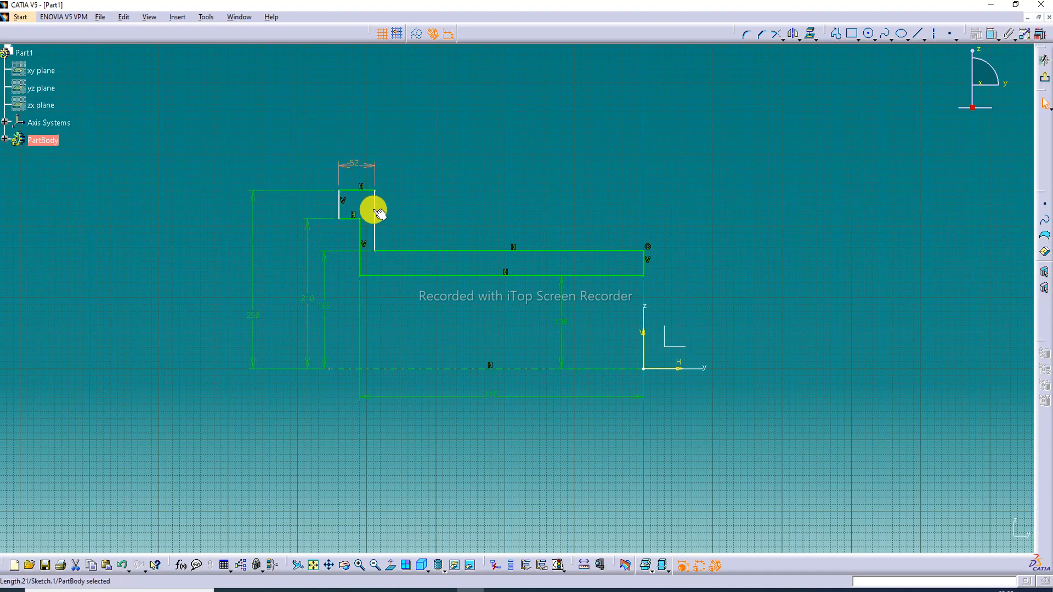
- Dimension the distance between the inner wall's end face and the flange's back face, and set it to 62 mm
{"action": "left_click", "coordinate": [992, 33]}
{"action": "left_click", "coordinate": [360, 231]}
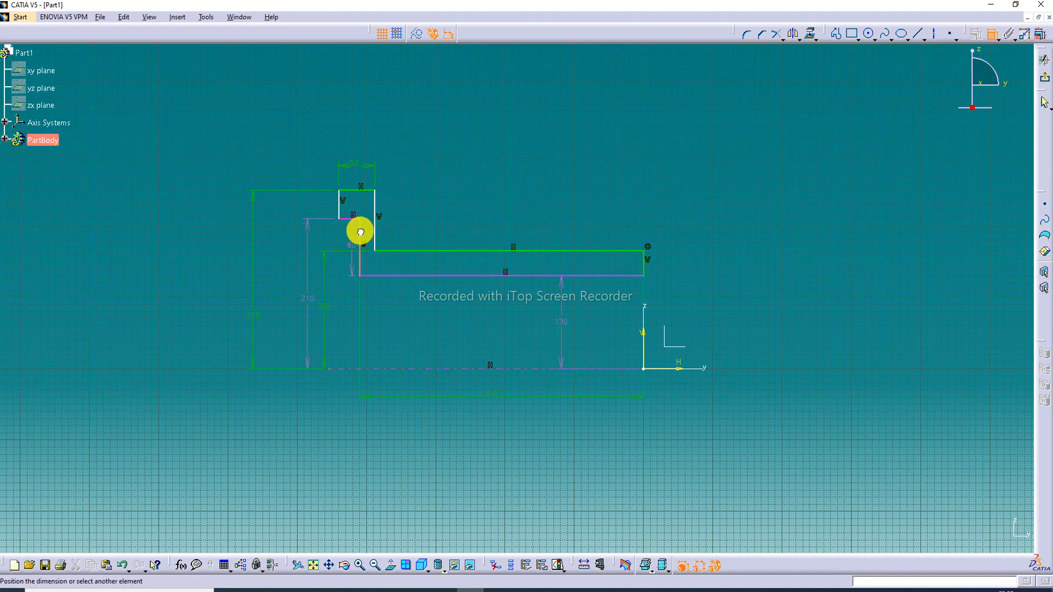
{"action": "left_click", "coordinate": [376, 226]}
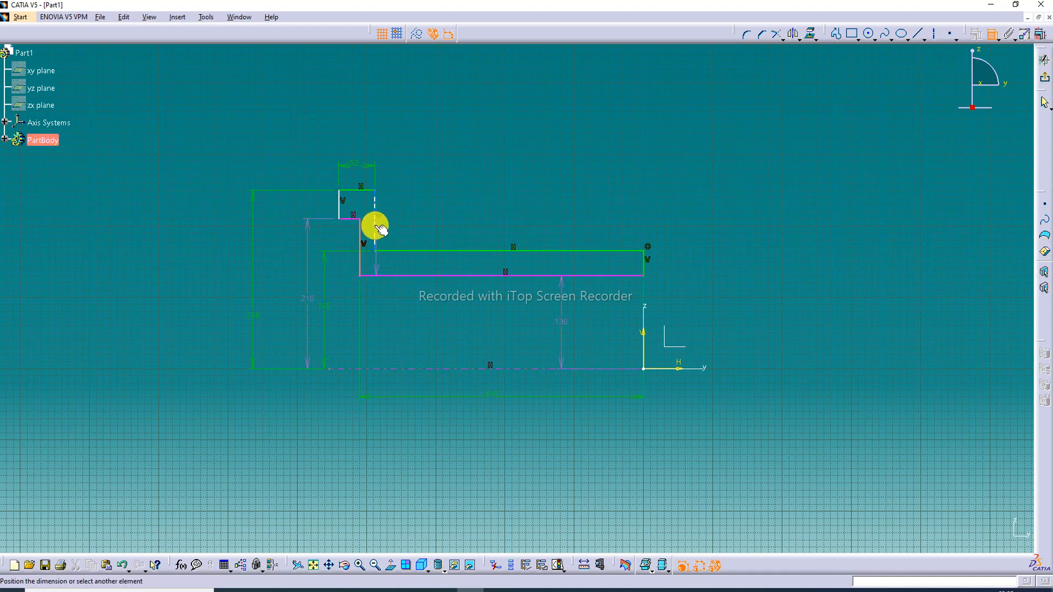
{"action": "left_click", "coordinate": [366, 140]}
{"action": "double_click", "coordinate": [366, 140]}
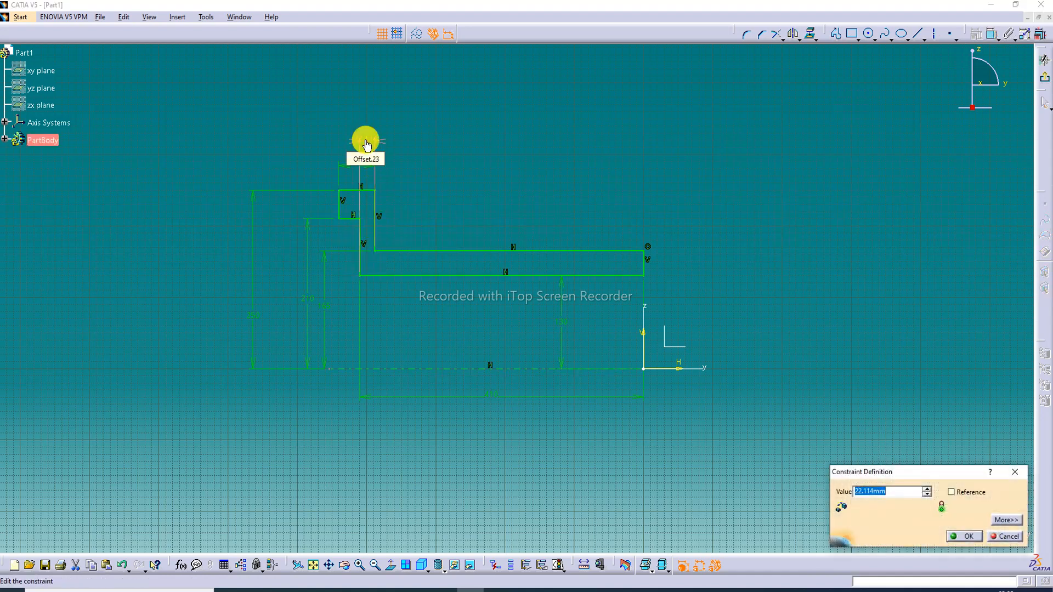
{"action": "type", "text": "62"}
{"action": "key", "text": "Return"}
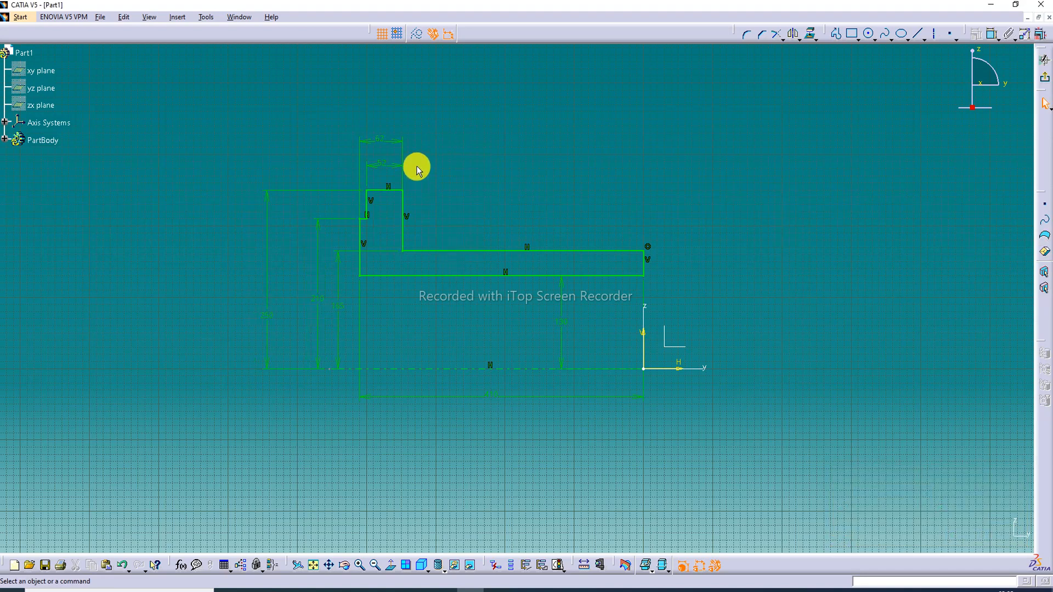
- Set the offset of the pipe wall's inner edge from the axis to 110 mm
{"action": "double_click", "coordinate": [562, 327]}
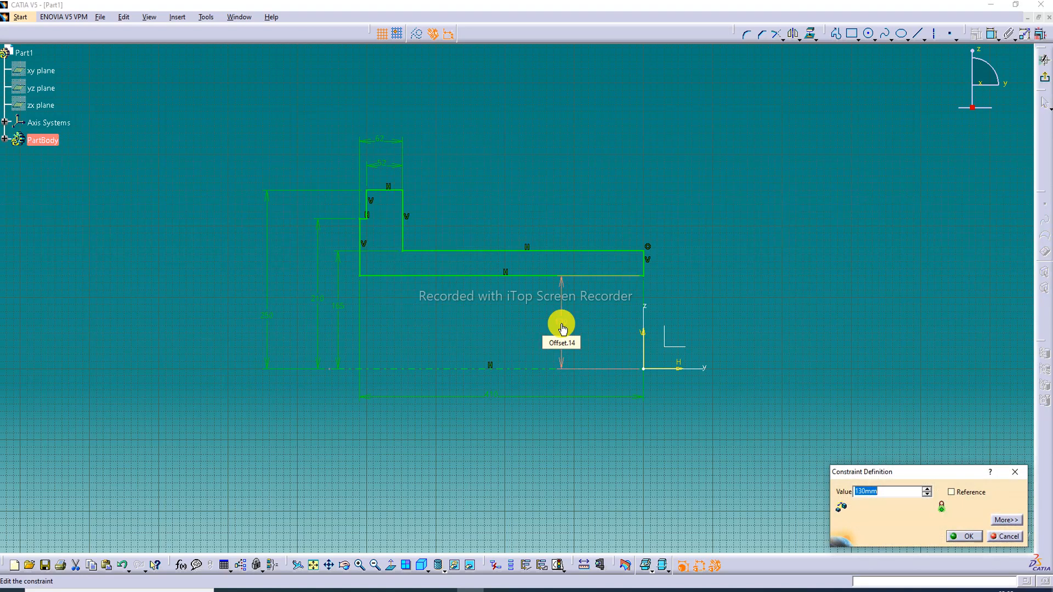
{"action": "type", "text": "110"}
{"action": "key", "text": "Return"}
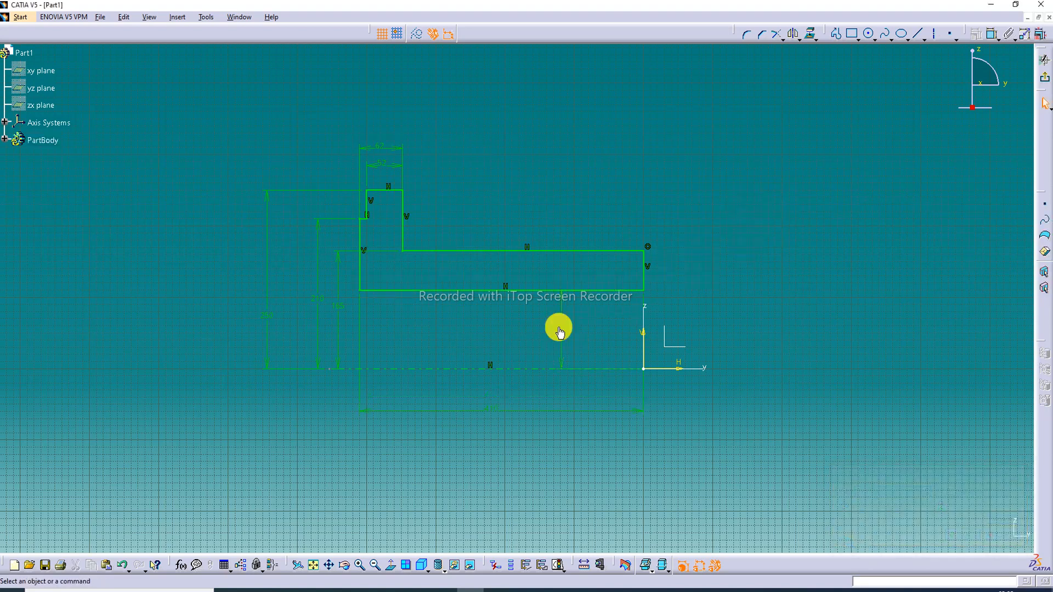
- Try offsets of 135 mm and 140 mm between the pipe wall's outer edge and the axis
{"action": "double_click", "coordinate": [341, 310]}
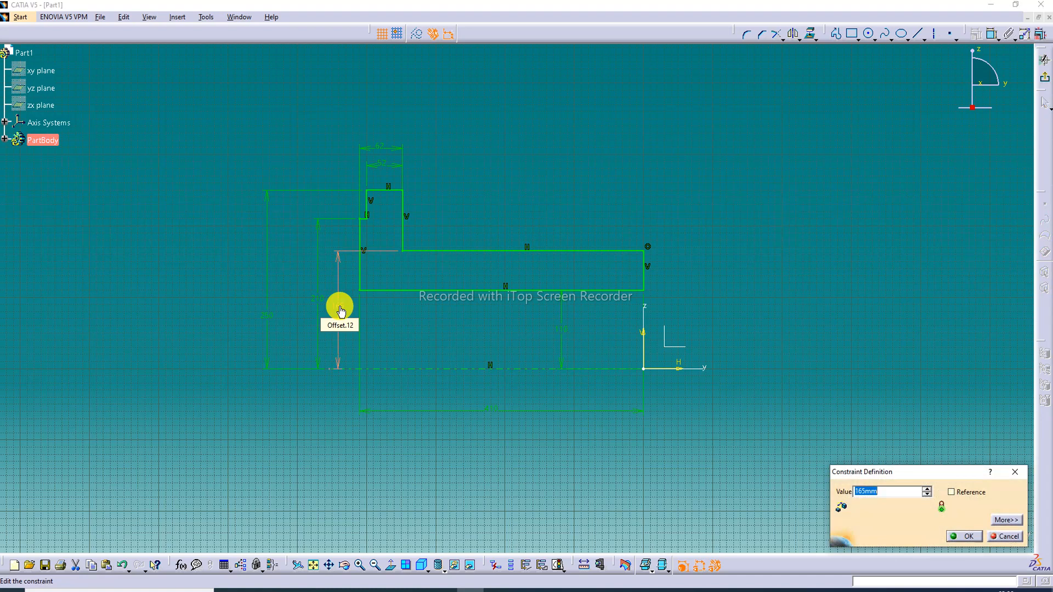
{"action": "type", "text": "135"}
{"action": "key", "text": "Return"}
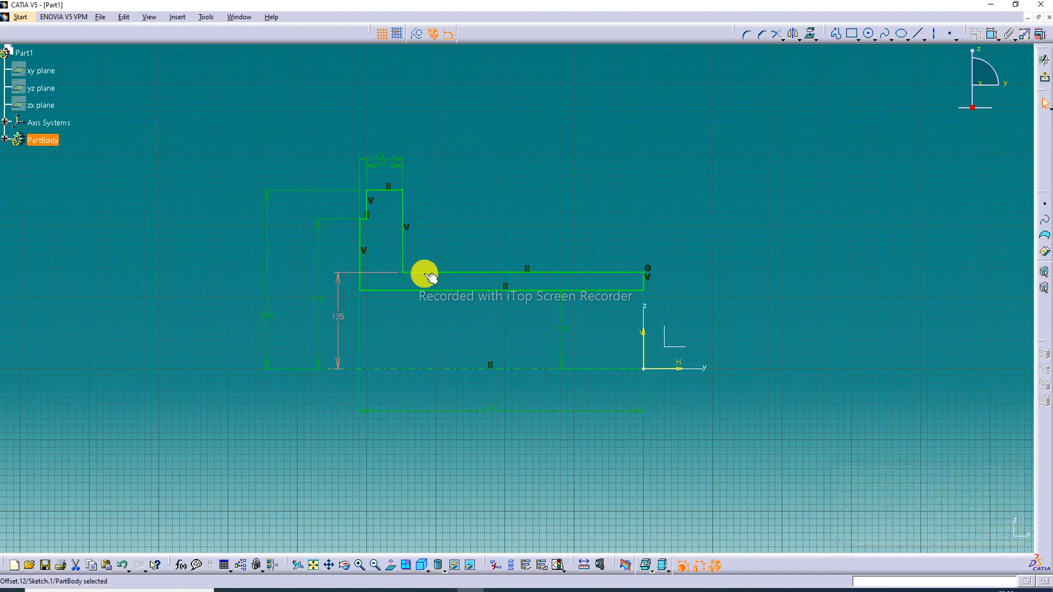
{"action": "double_click", "coordinate": [337, 322]}
{"action": "type", "text": "140mm"}
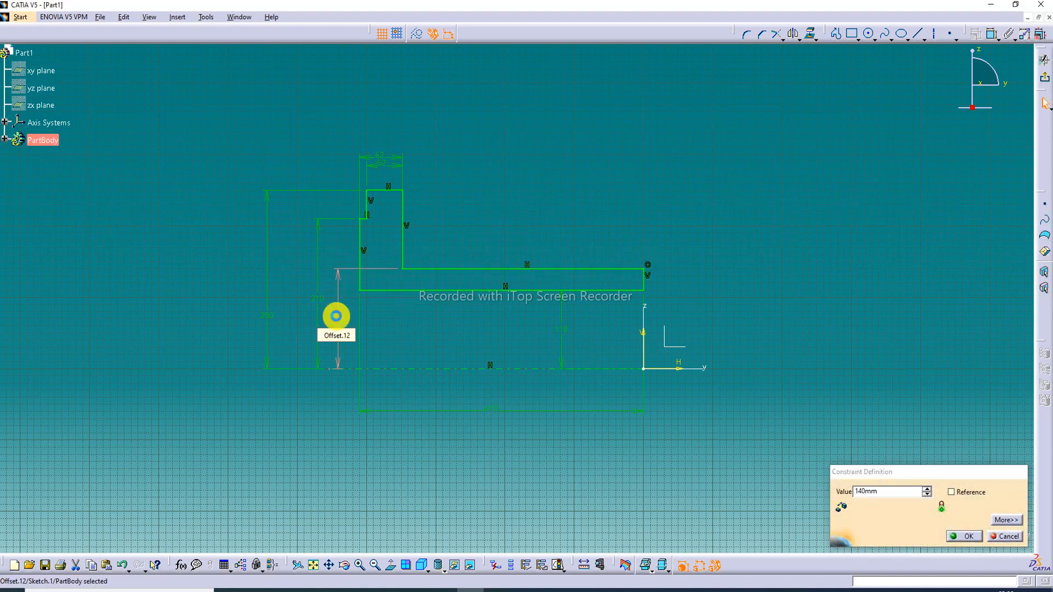
{"action": "key", "text": "Return"}
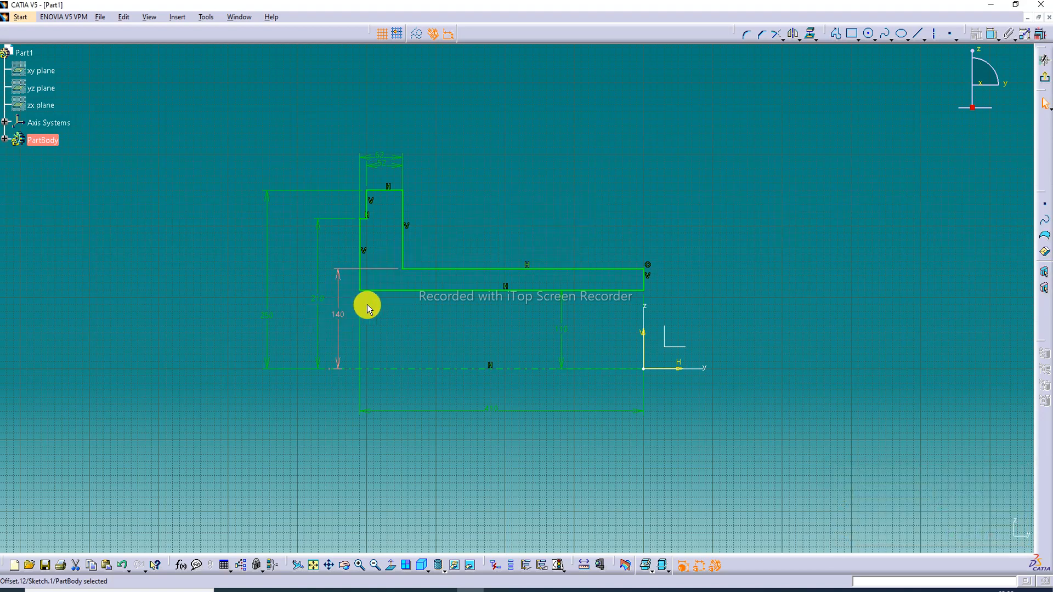
- Set the offset of the pipe wall's outer edge from the axis to 150 mm and exit the sketch
{"action": "double_click", "coordinate": [340, 320]}
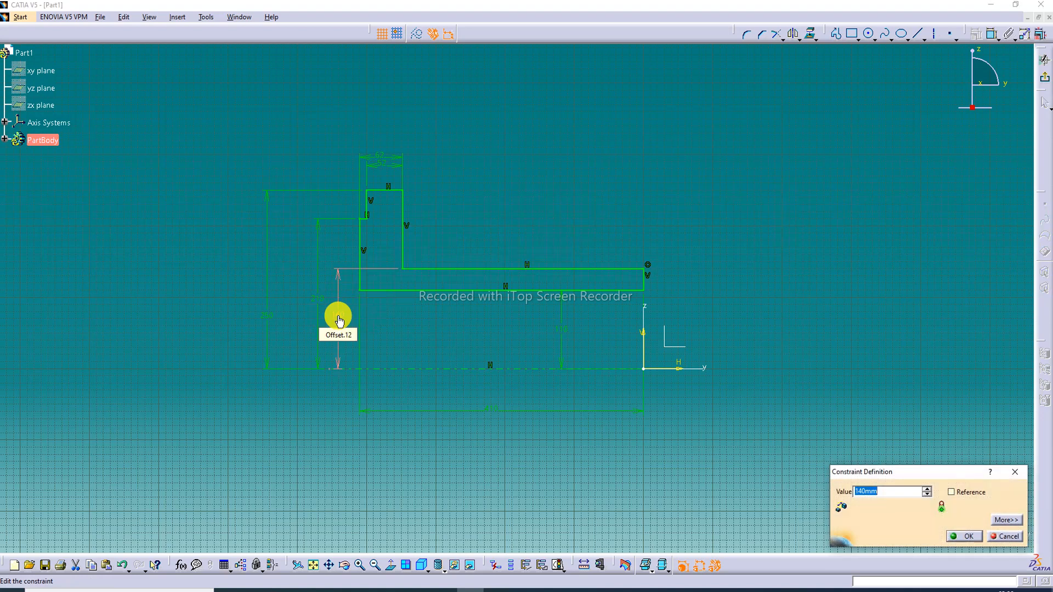
{"action": "type", "text": "150"}
{"action": "key", "text": "Return"}
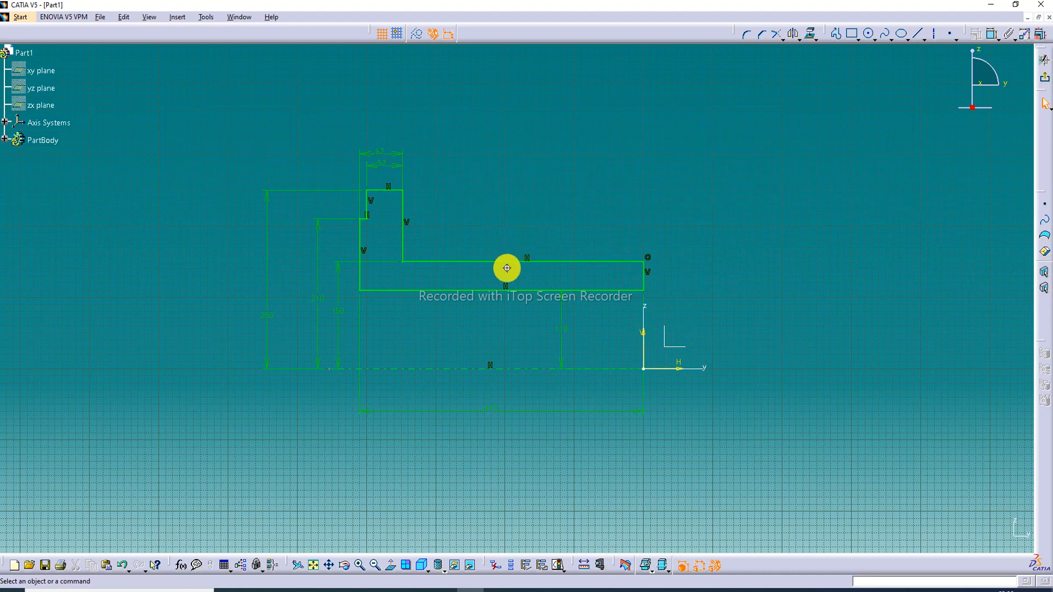
{"action": "middle_click_drag", "start_coordinate": [506, 265], "coordinate": [522, 202]}
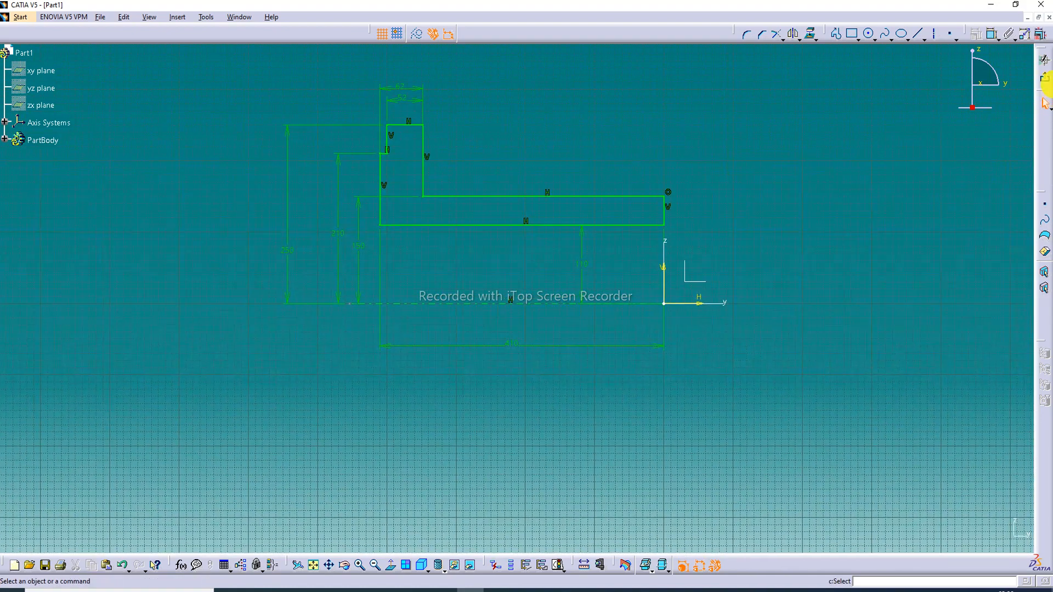
{"action": "left_click", "coordinate": [1044, 75]}
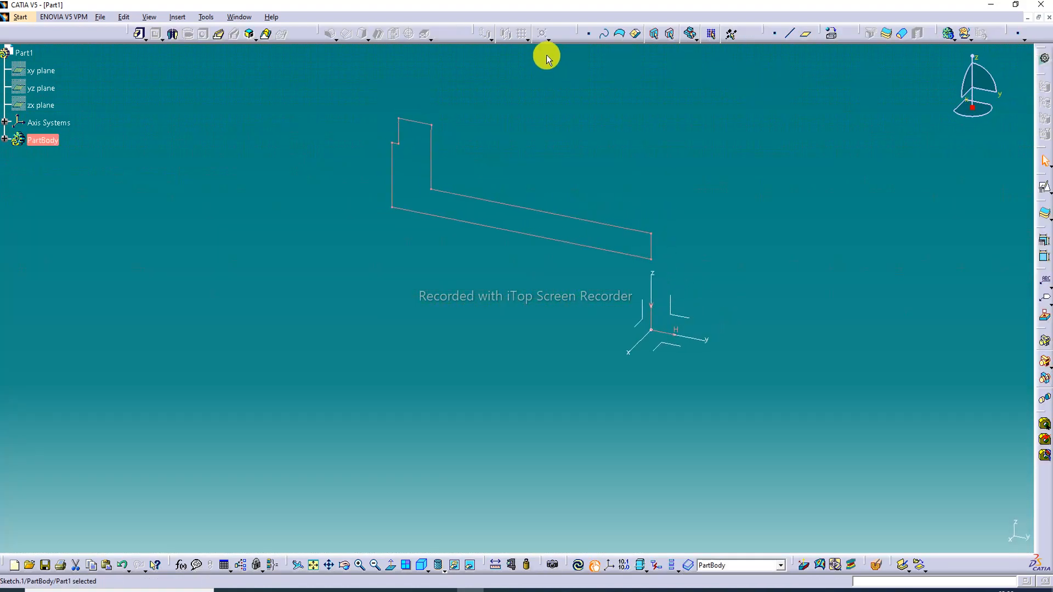
- Revolve the half-profile sketch 360° about the sketch axis into a solid with the Shaft command
{"action": "left_click", "coordinate": [173, 38]}
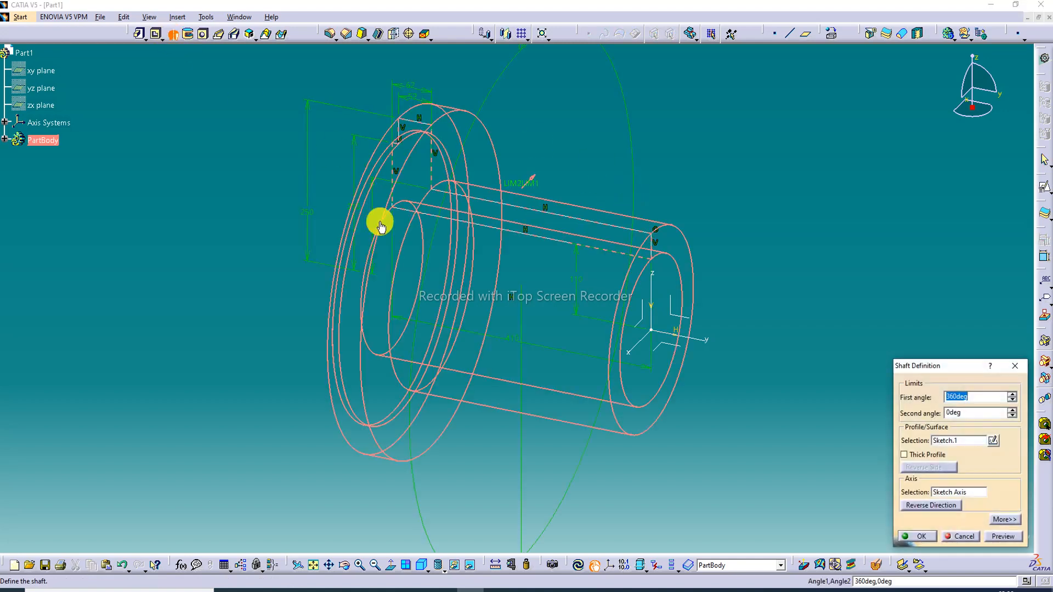
{"action": "left_click", "coordinate": [1006, 535]}
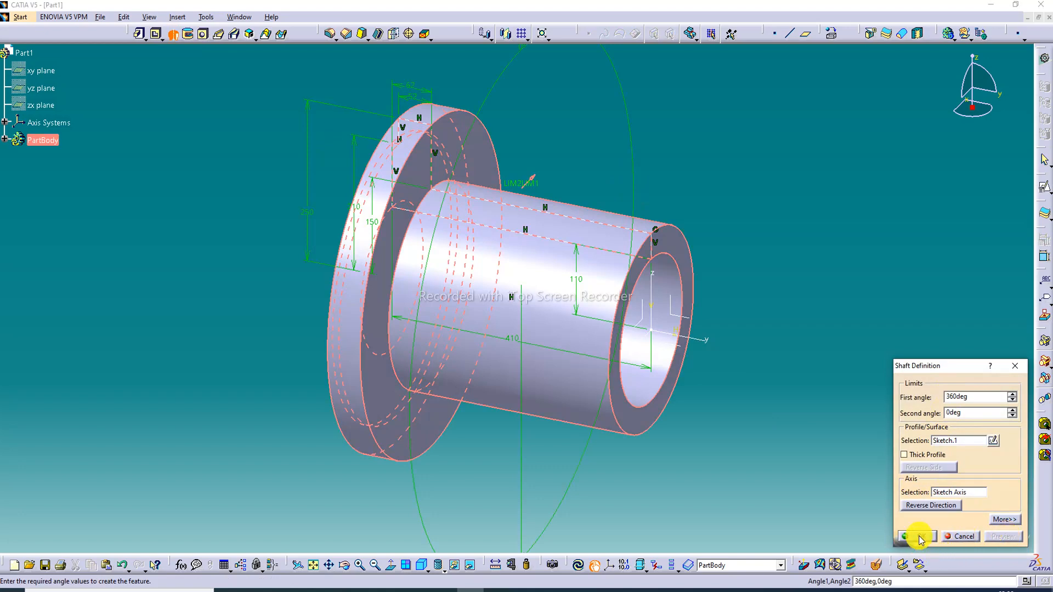
{"action": "left_click", "coordinate": [917, 537]}
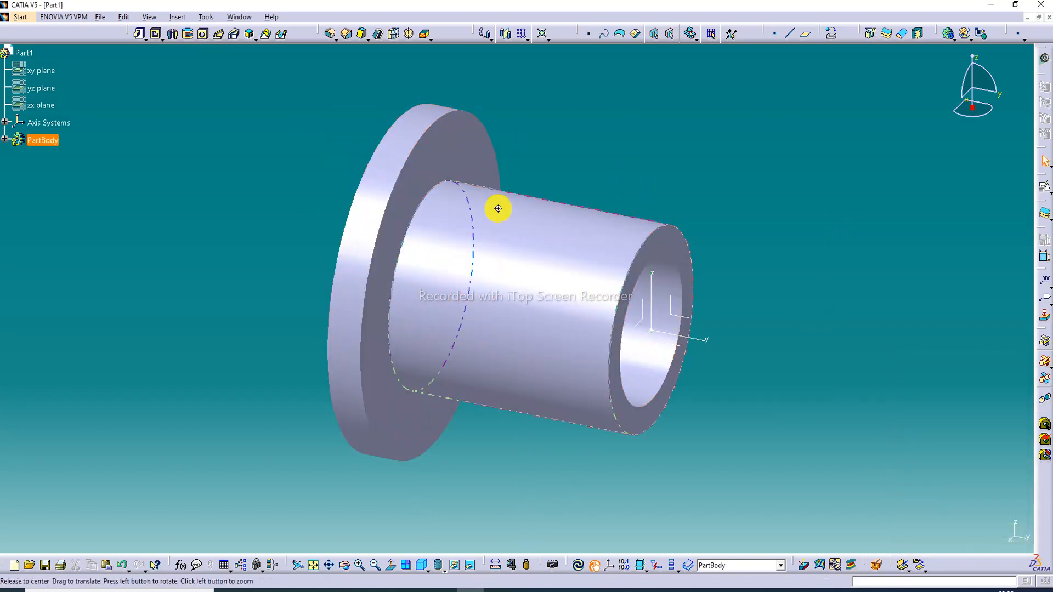
- Add a 15 mm edge fillet where the pipe's outer wall meets the flange's back face
{"action": "middle_click_drag", "start_coordinate": [498, 208], "coordinate": [710, 276]}
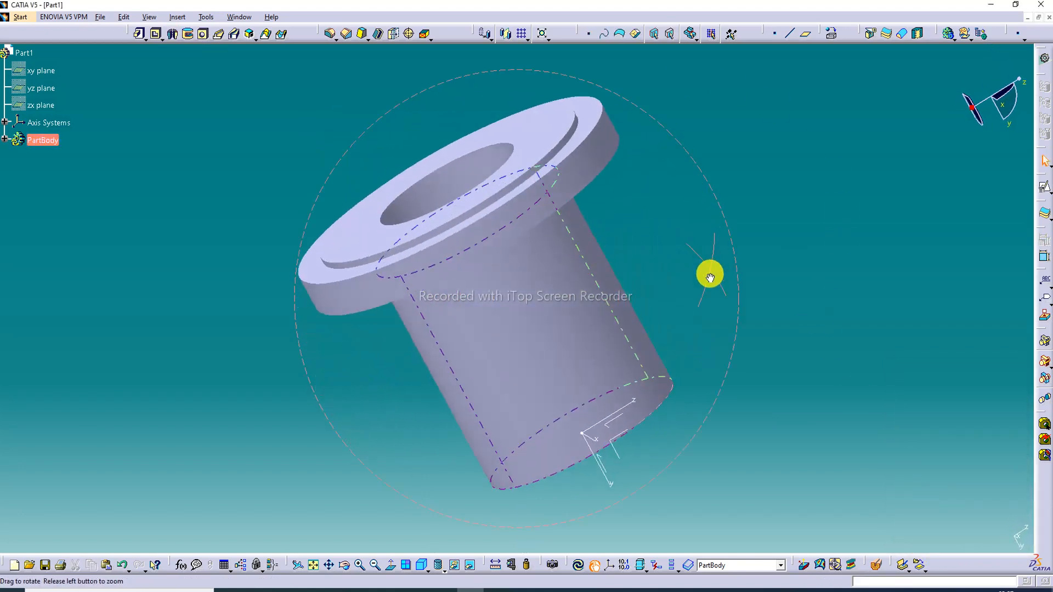
{"action": "middle_click_drag", "start_coordinate": [489, 205], "coordinate": [527, 374]}
{"action": "middle_click_drag", "start_coordinate": [641, 149], "coordinate": [466, 235]}
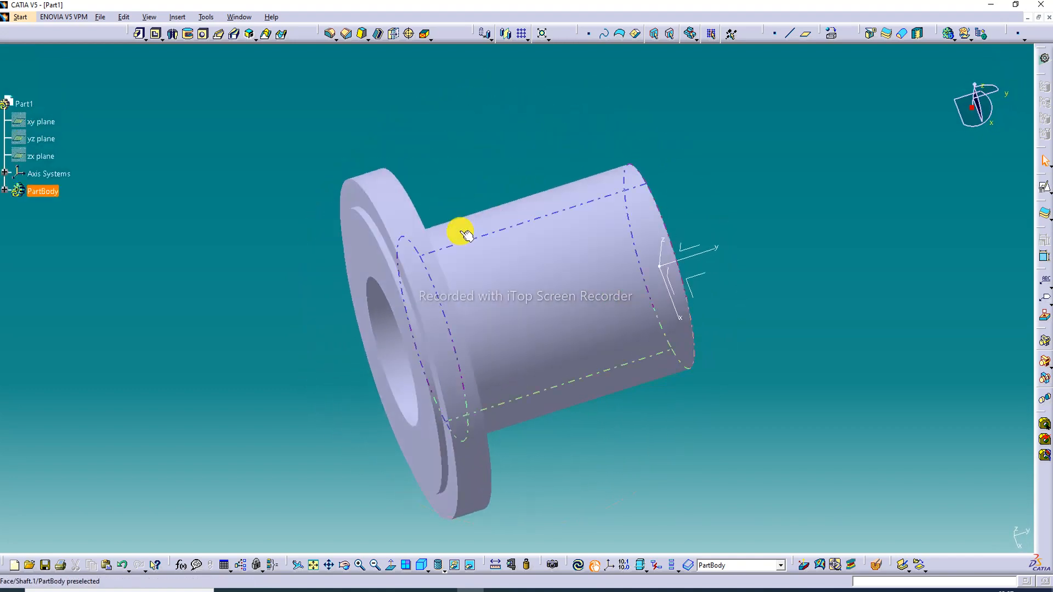
{"action": "middle_click_drag", "start_coordinate": [466, 371], "coordinate": [351, 226]}
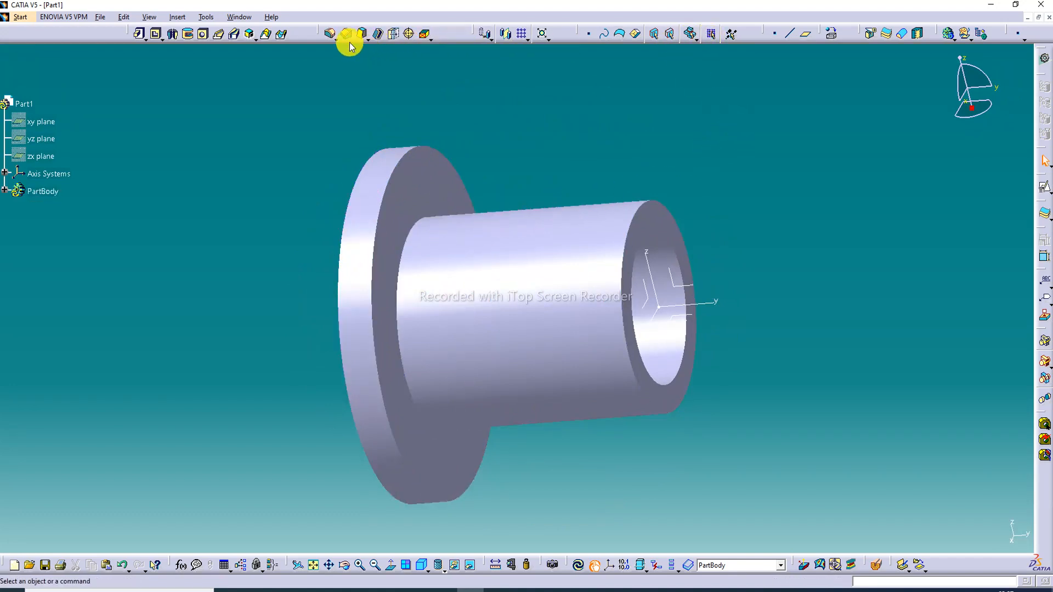
{"action": "left_click", "coordinate": [330, 33]}
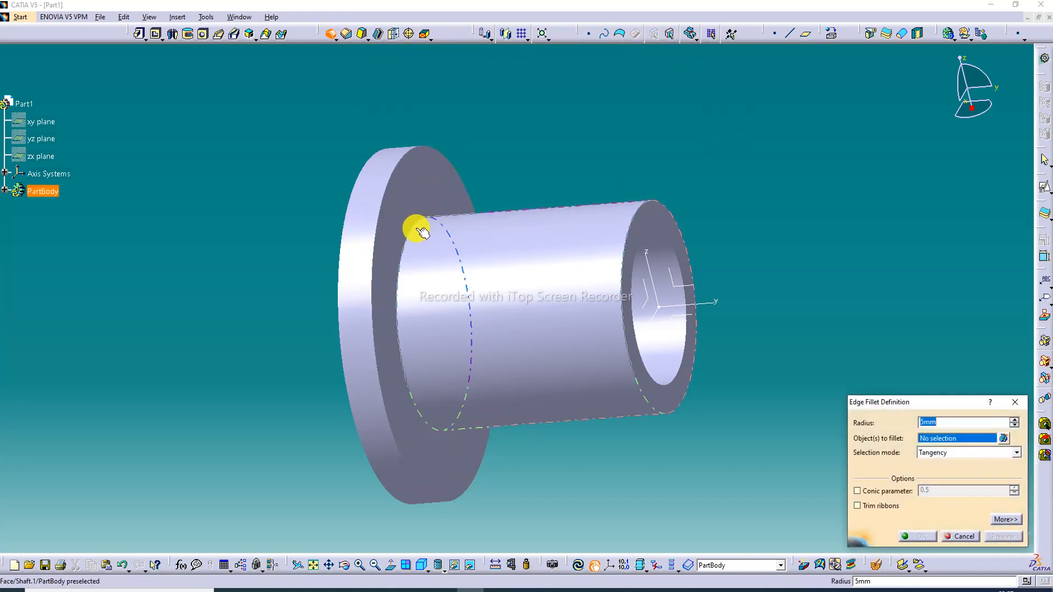
{"action": "left_click", "coordinate": [605, 35]}
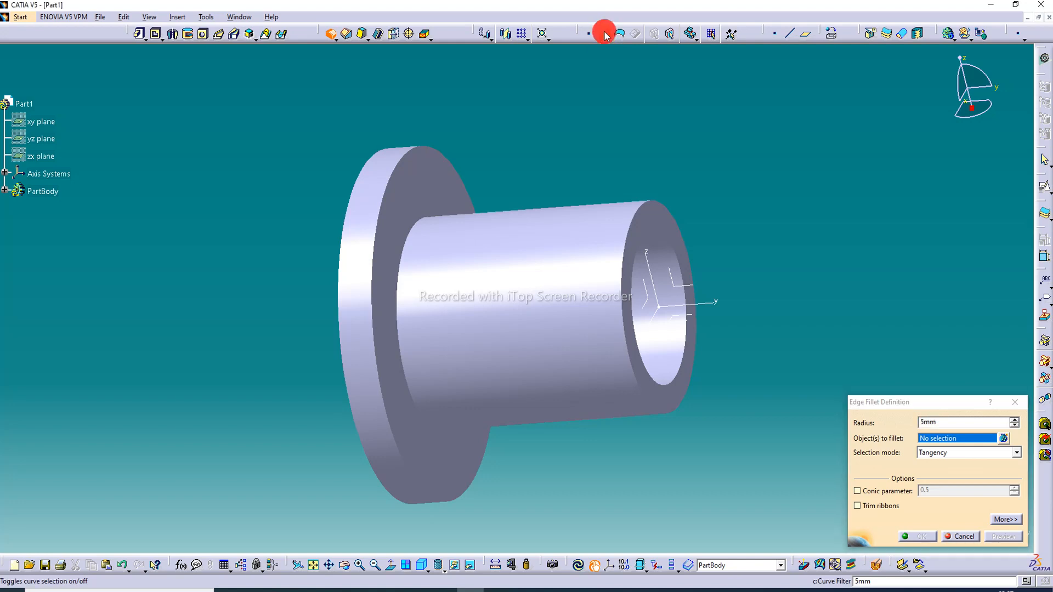
{"action": "left_click", "coordinate": [413, 224]}
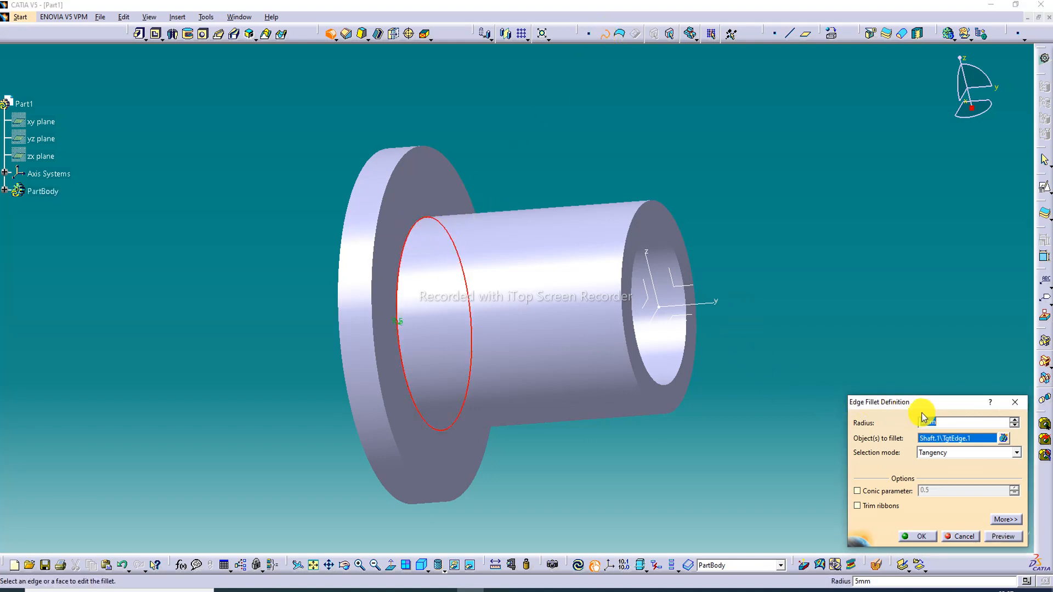
{"action": "left_click", "coordinate": [924, 419]}
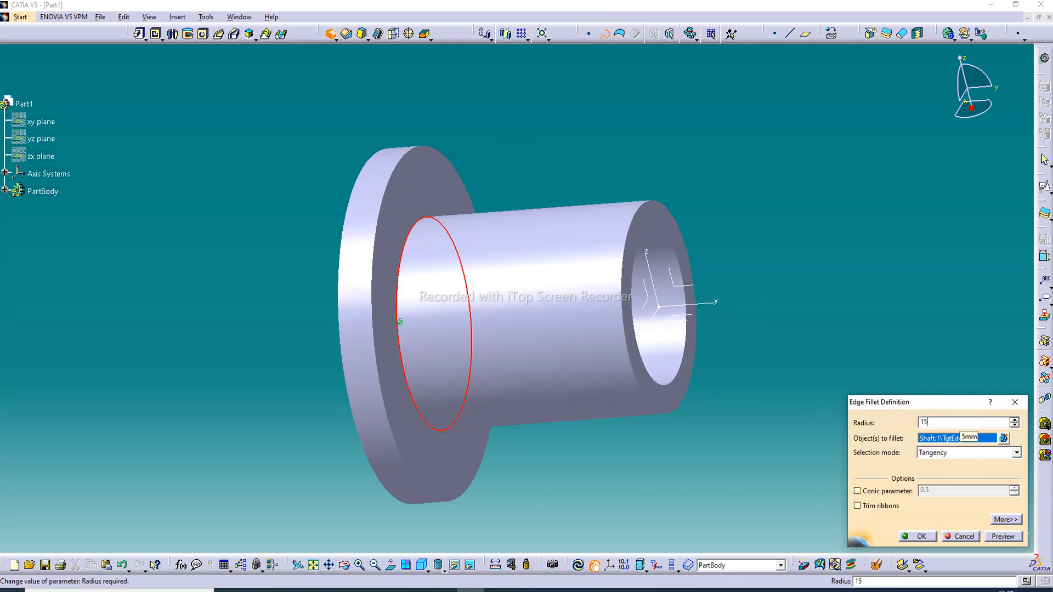
{"action": "type", "text": "15"}
{"action": "key", "text": "Return"}
{"action": "left_click", "coordinate": [1003, 537]}
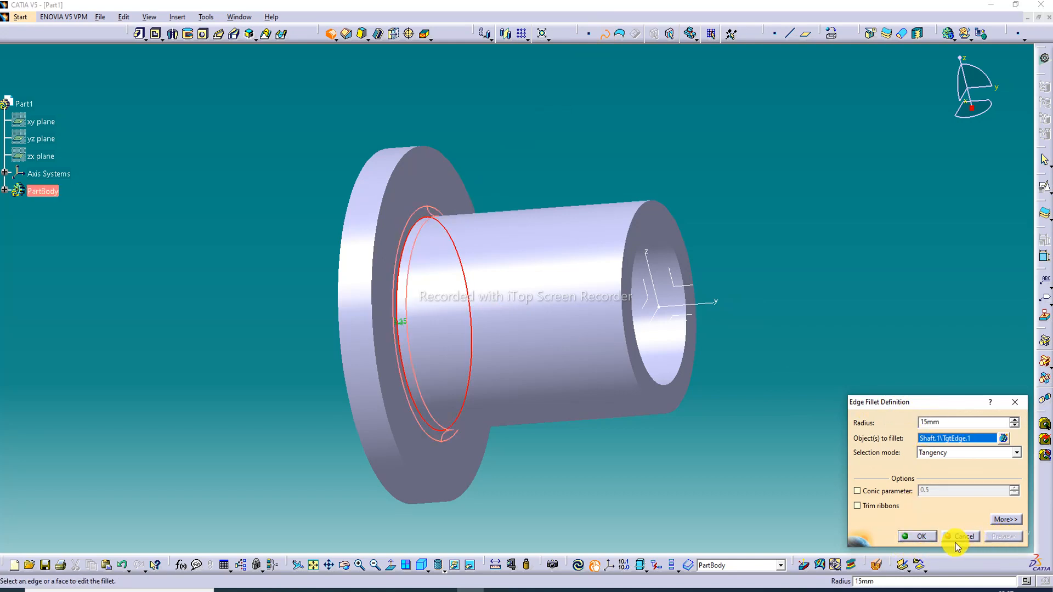
{"action": "left_click", "coordinate": [926, 536]}
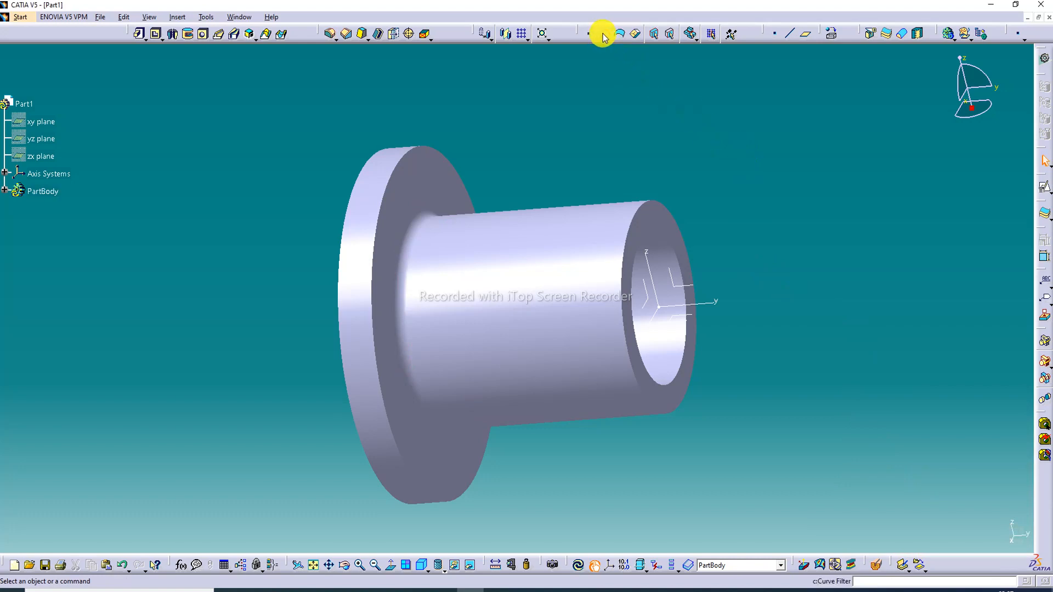
- Try mirroring the current solid about the absolute axis system's ZX plane, and undo the mirror
{"action": "left_click", "coordinate": [507, 35]}
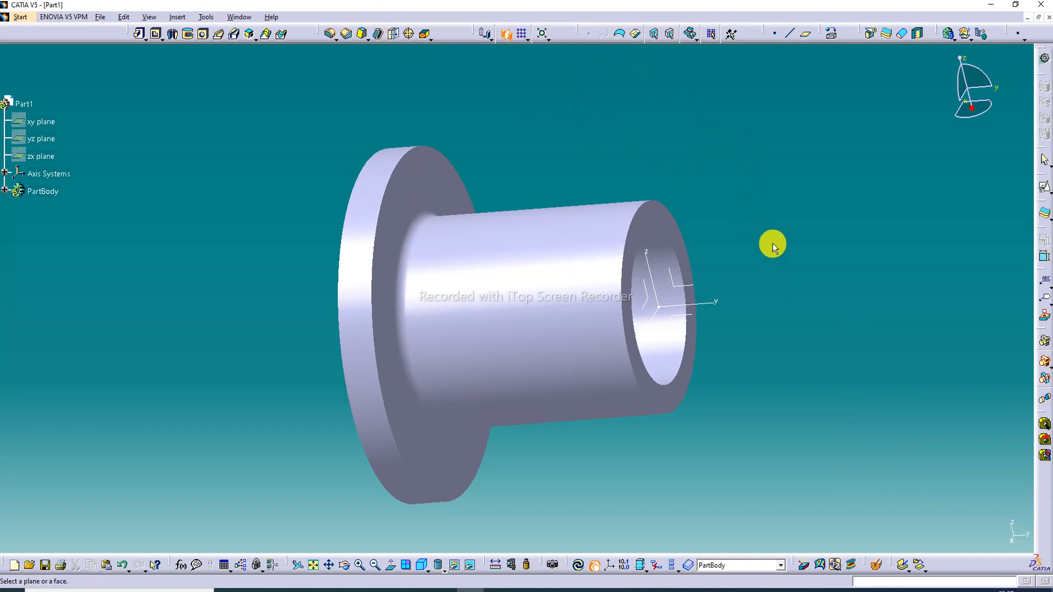
{"action": "left_click", "coordinate": [650, 292]}
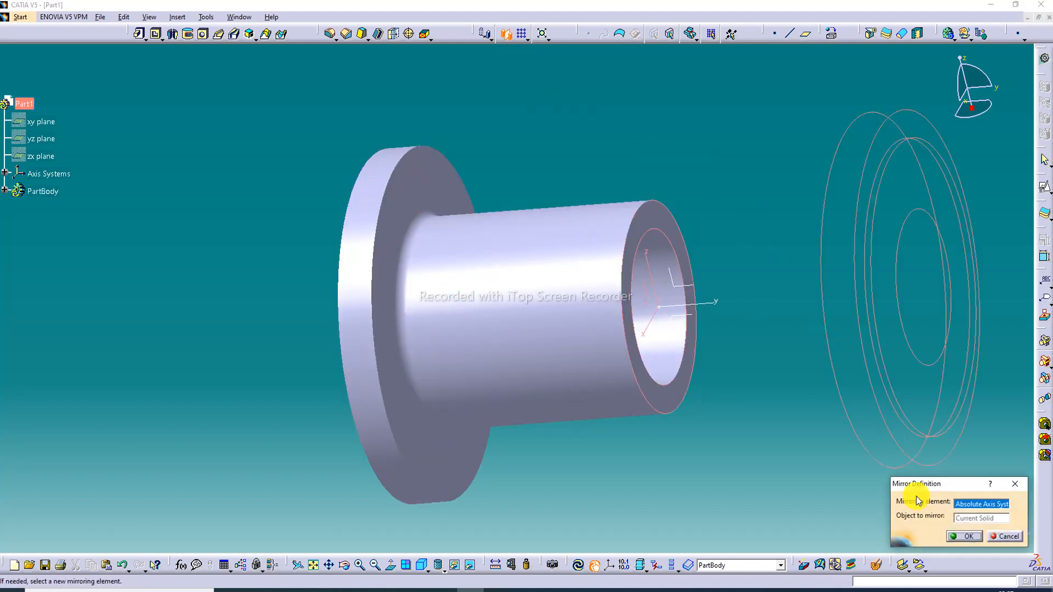
{"action": "left_click", "coordinate": [961, 536]}
{"action": "left_click", "coordinate": [814, 440]}
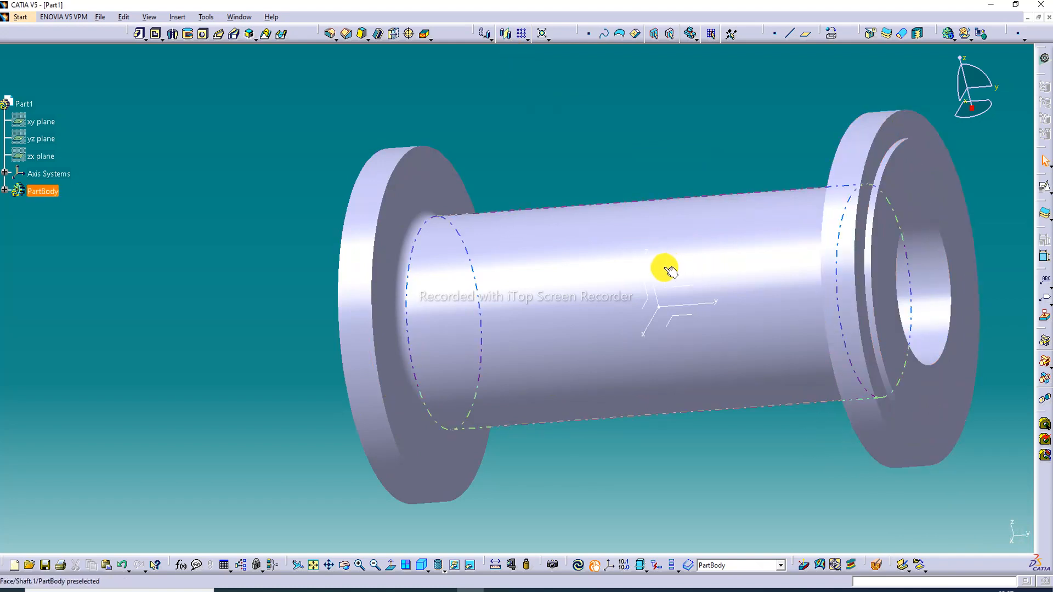
{"action": "left_click", "coordinate": [125, 567]}
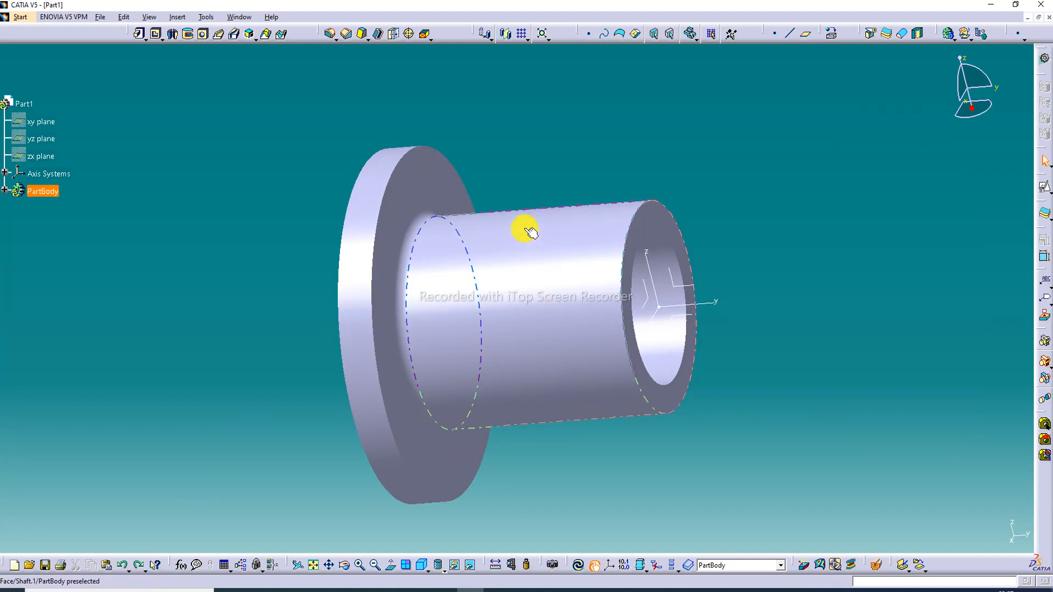
- Start a blind hole on the flange's outer ring face, outside the raised face, and set its diameter to 18 mm
{"action": "middle_click_drag", "start_coordinate": [531, 230], "coordinate": [663, 205]}
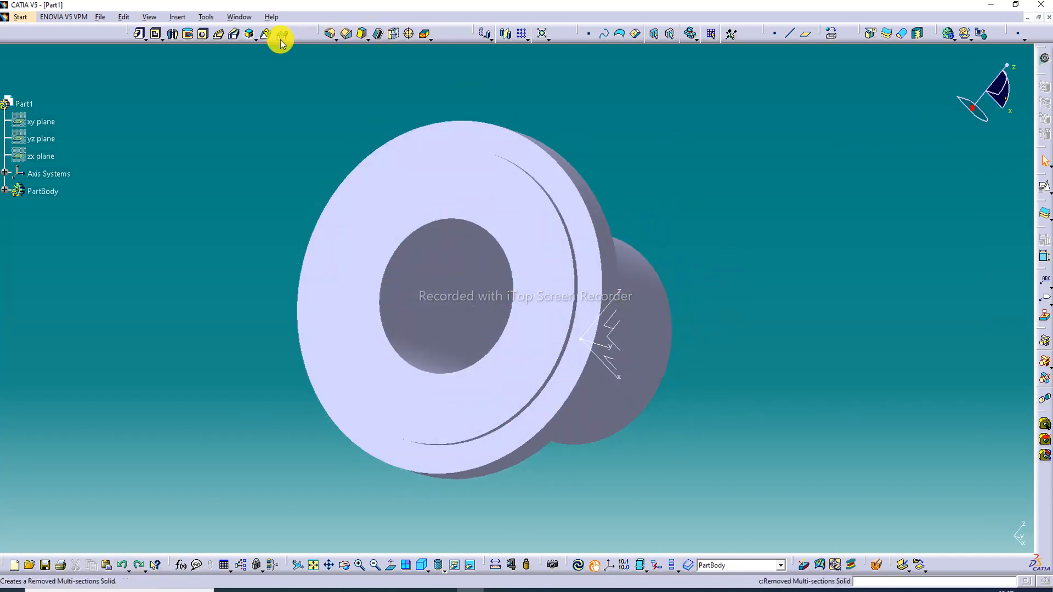
{"action": "left_click", "coordinate": [204, 35]}
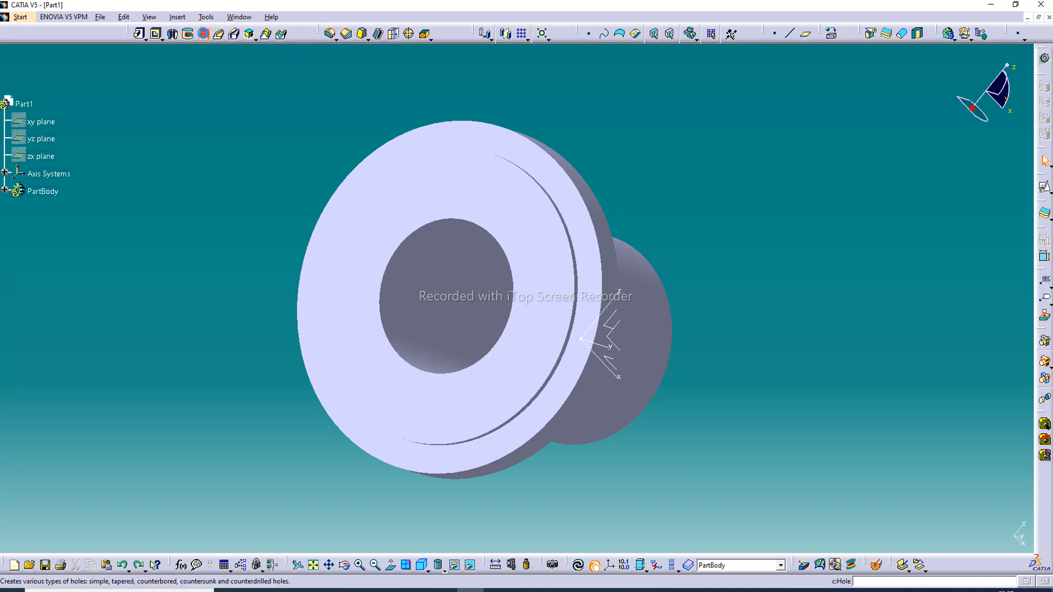
{"action": "left_click", "coordinate": [514, 142]}
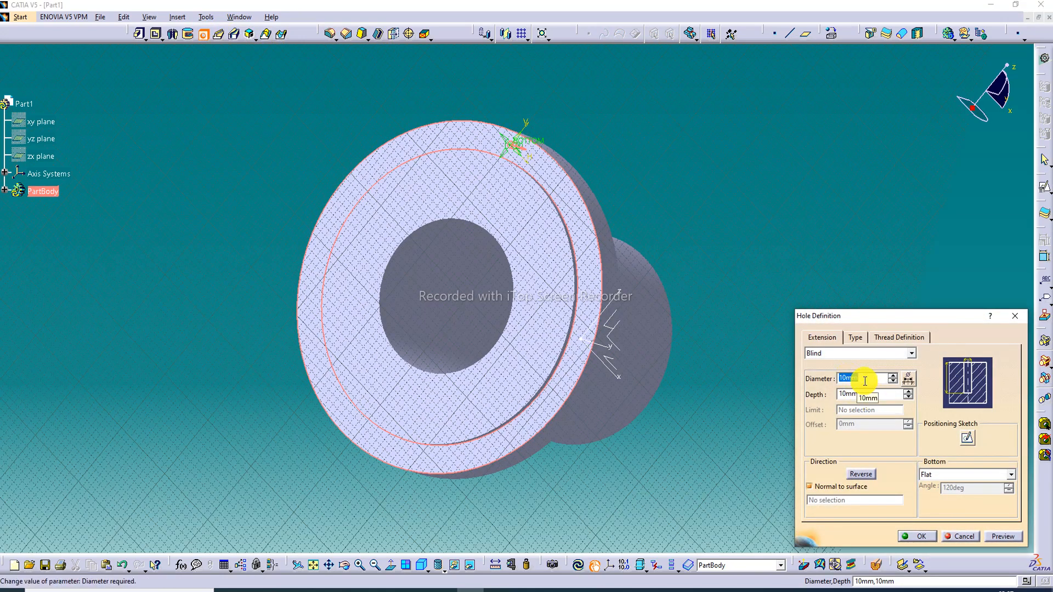
{"action": "type", "text": "18"}
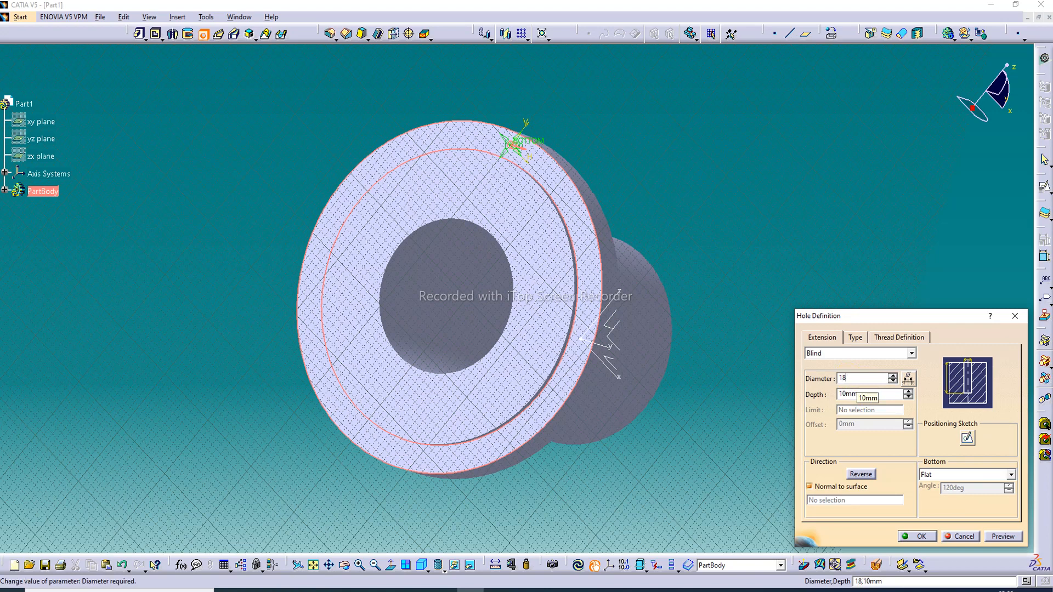
{"action": "left_click", "coordinate": [967, 439]}
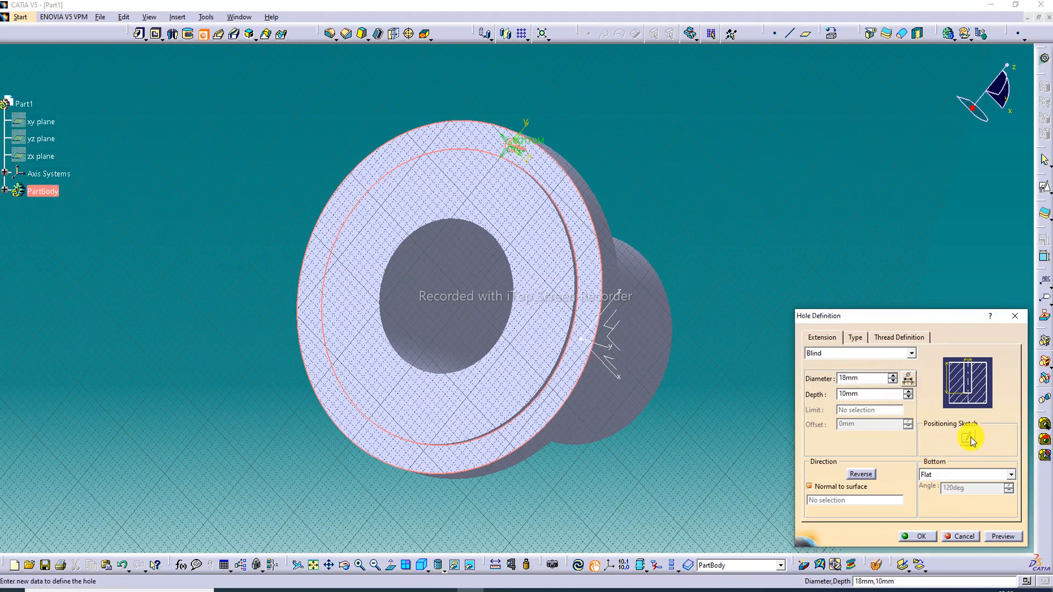
- In the hole's positioning sketch, make the center point coincident with the YZ plane of the absolute axis system
{"action": "left_click", "coordinate": [968, 438]}
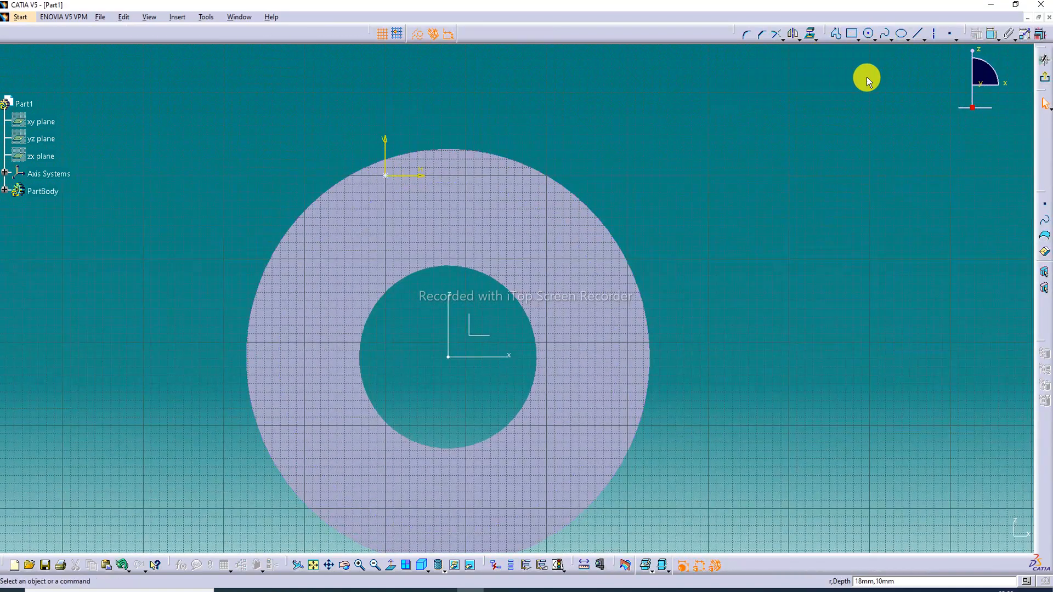
{"action": "left_click", "coordinate": [992, 34]}
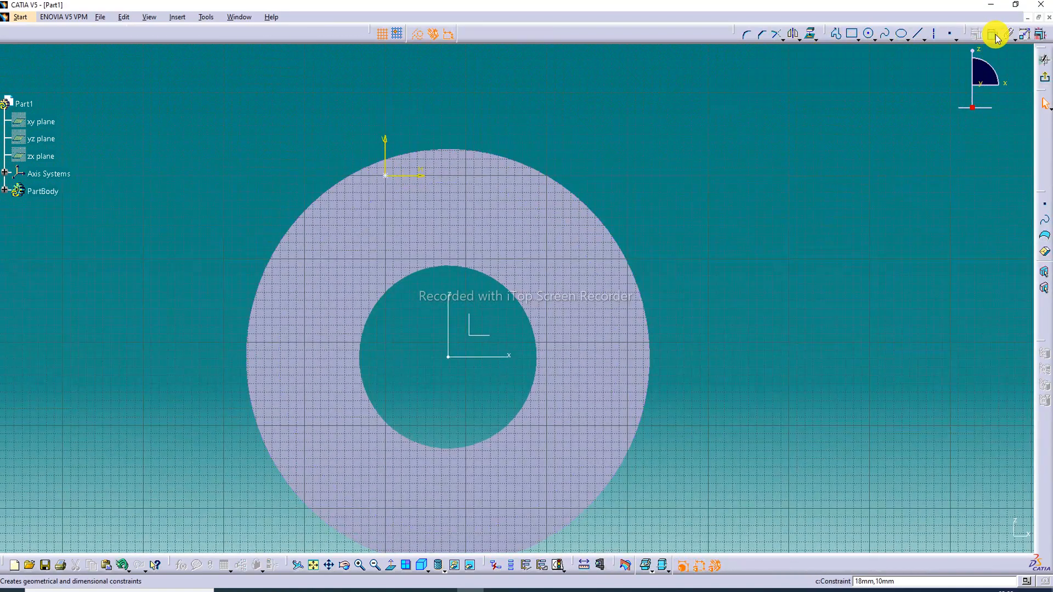
{"action": "left_click", "coordinate": [385, 176]}
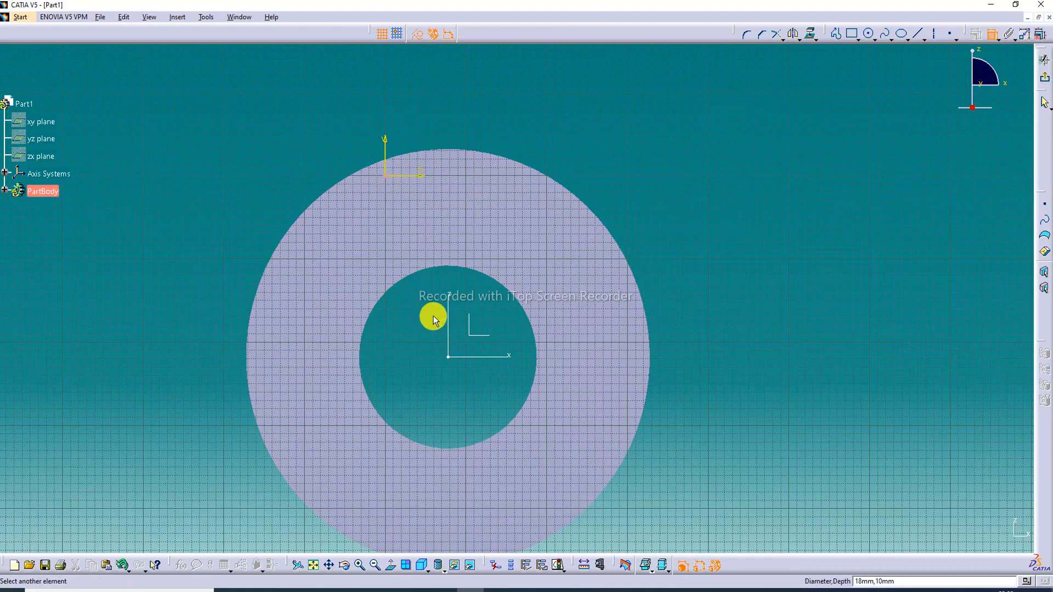
{"action": "left_click", "coordinate": [450, 347]}
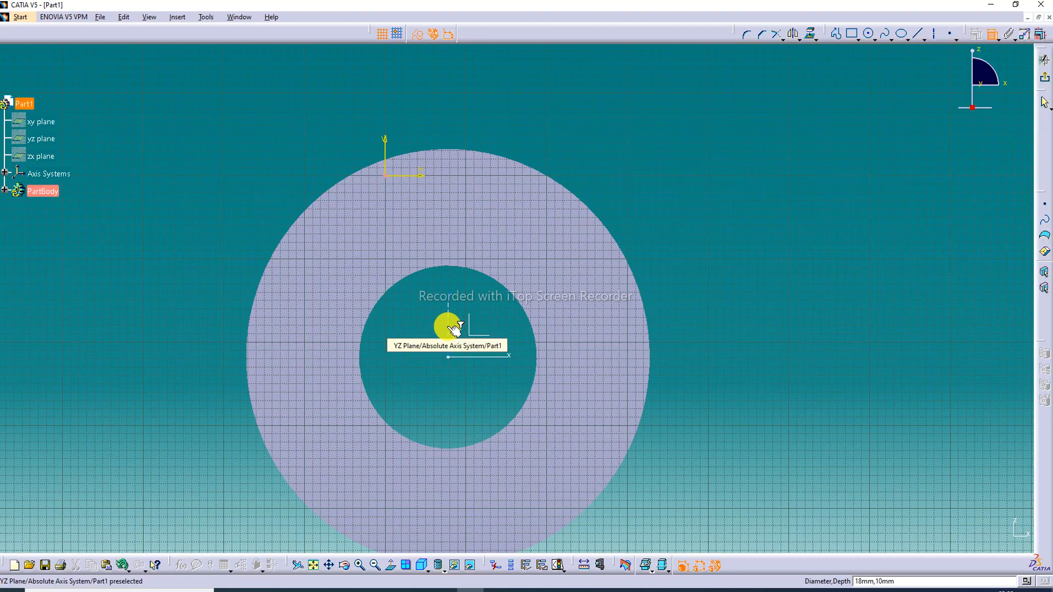
{"action": "left_click", "coordinate": [450, 348]}
{"action": "right_click", "coordinate": [471, 84]}
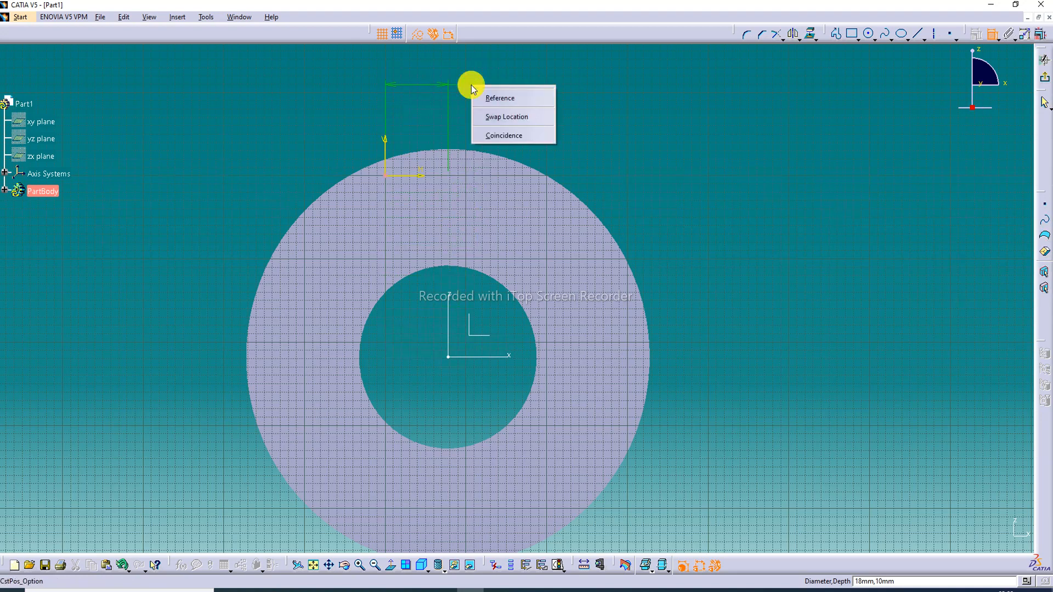
{"action": "left_click", "coordinate": [499, 137]}
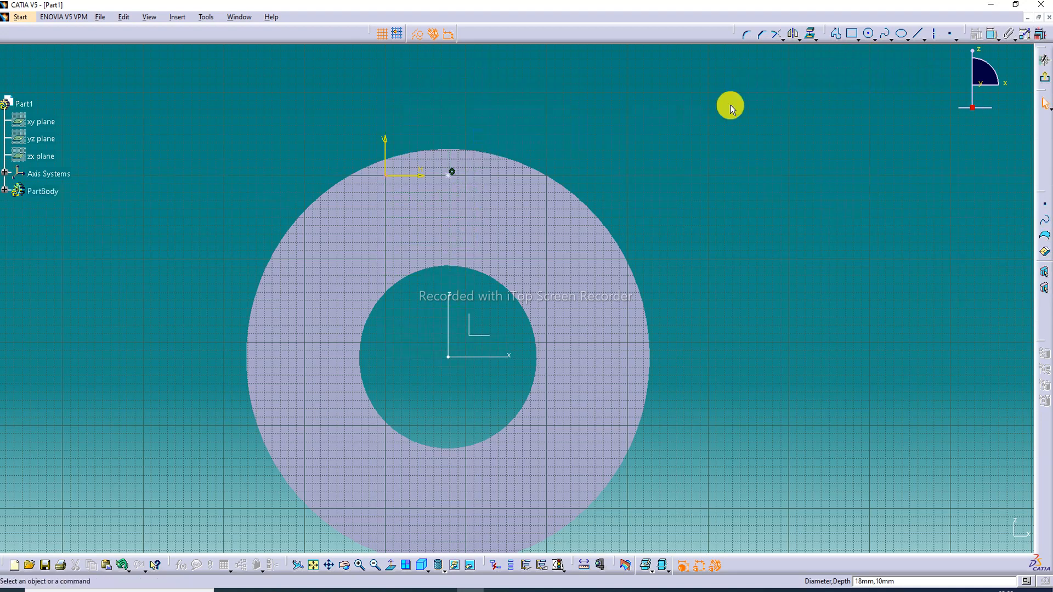
- Dimension the hole center's vertical offset from the axis system's horizontal axis, set it to 410/2 mm, and exit the positioning sketch
{"action": "left_click", "coordinate": [990, 34]}
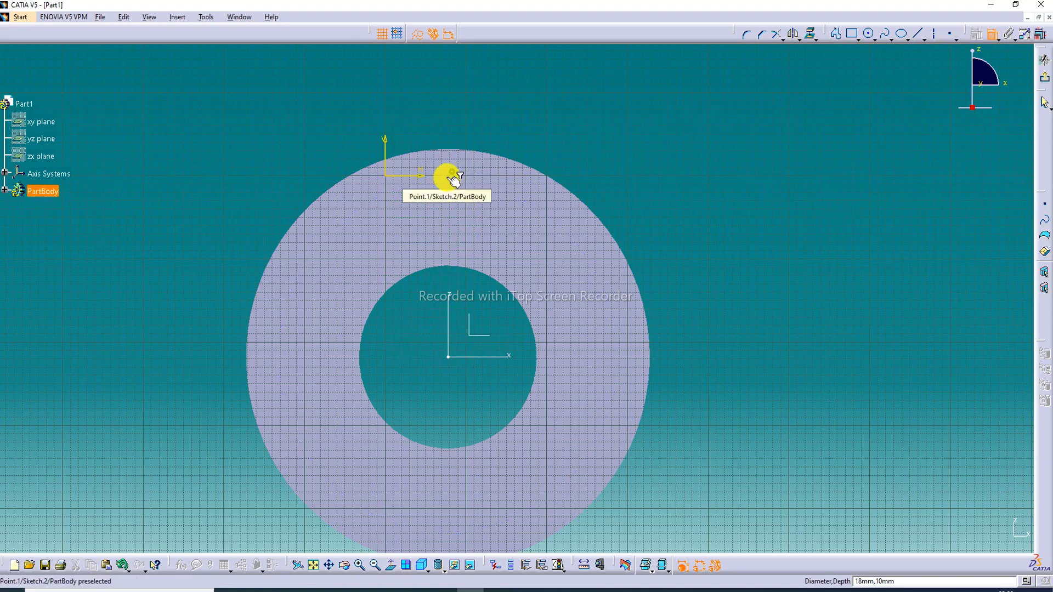
{"action": "left_click", "coordinate": [452, 174]}
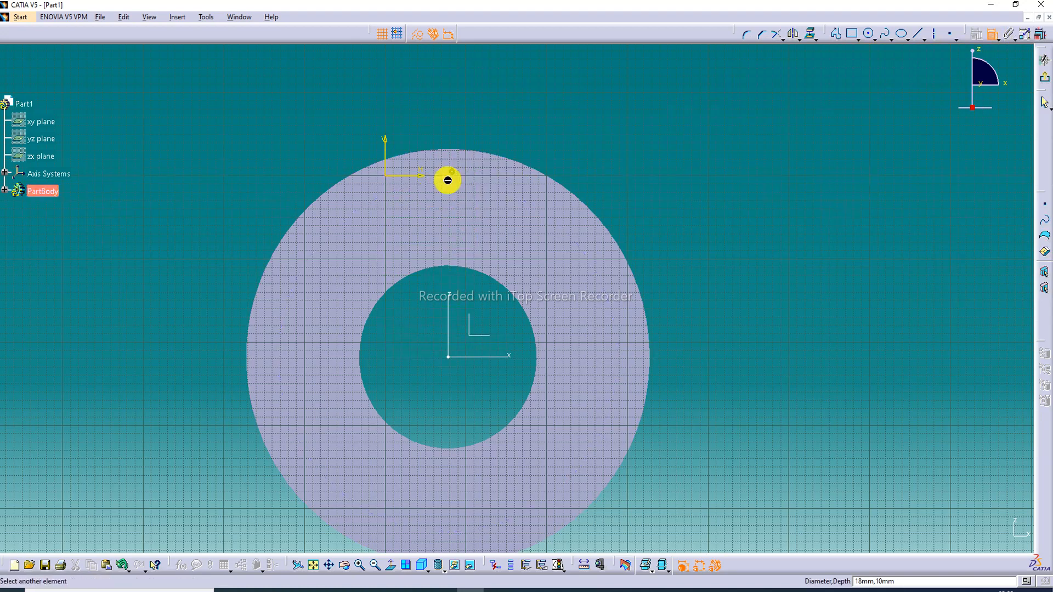
{"action": "left_click", "coordinate": [466, 356]}
{"action": "left_click", "coordinate": [692, 268]}
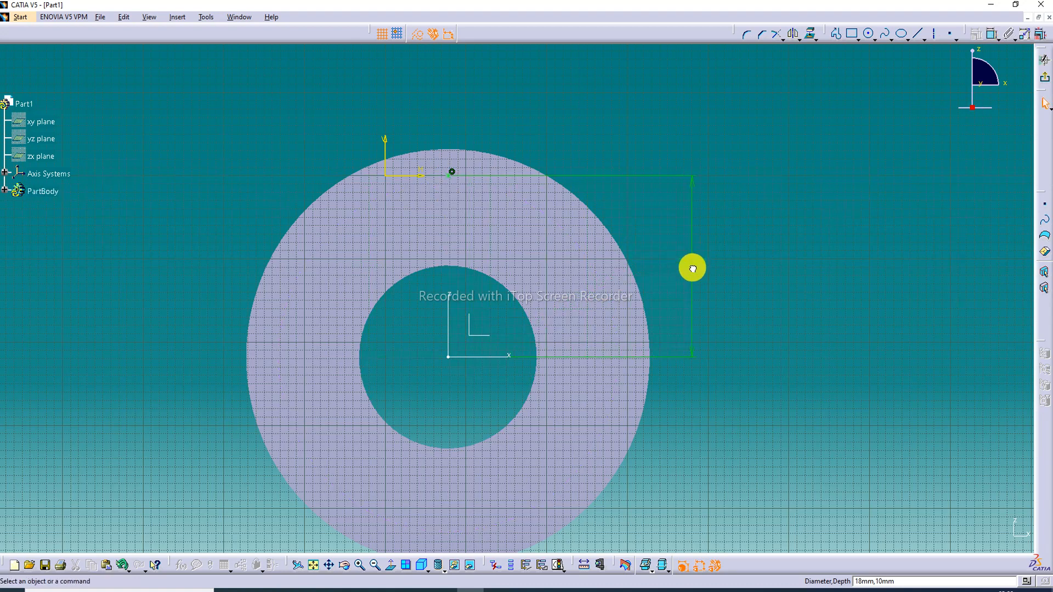
{"action": "double_click", "coordinate": [693, 270]}
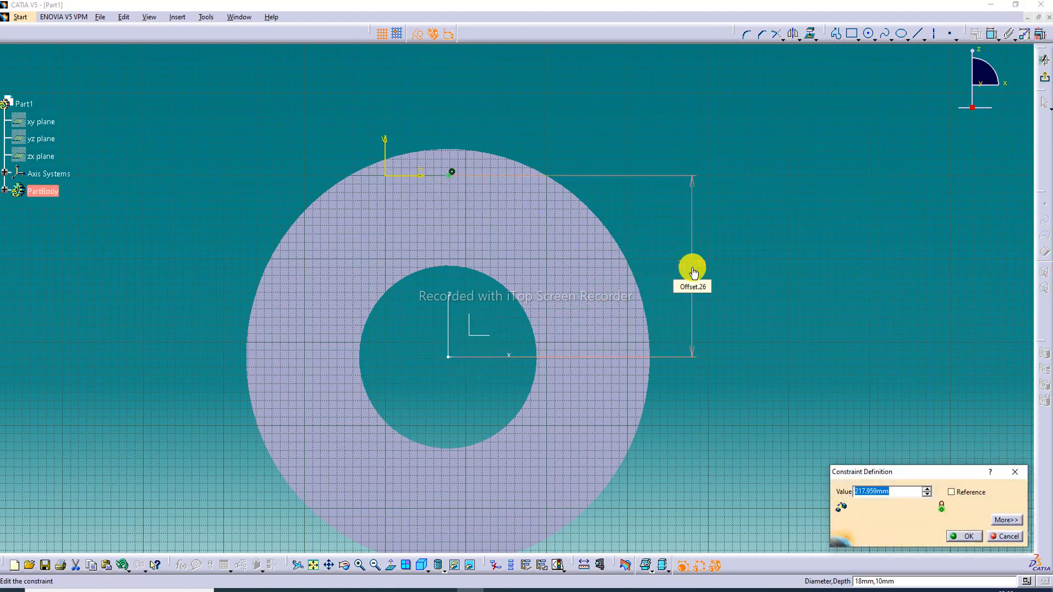
{"action": "type", "text": "410/2"}
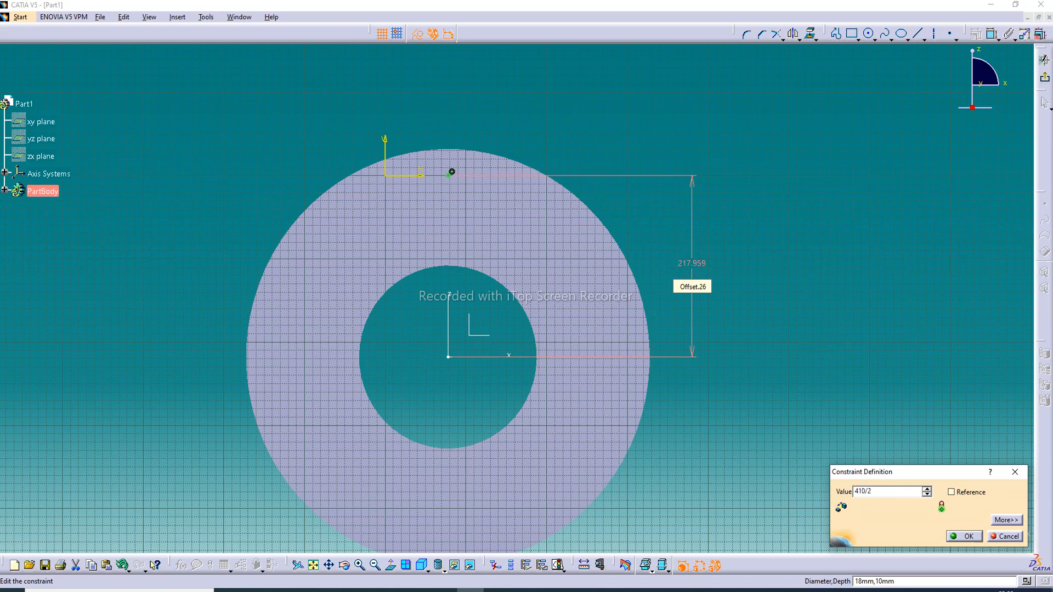
{"action": "key", "text": "Return"}
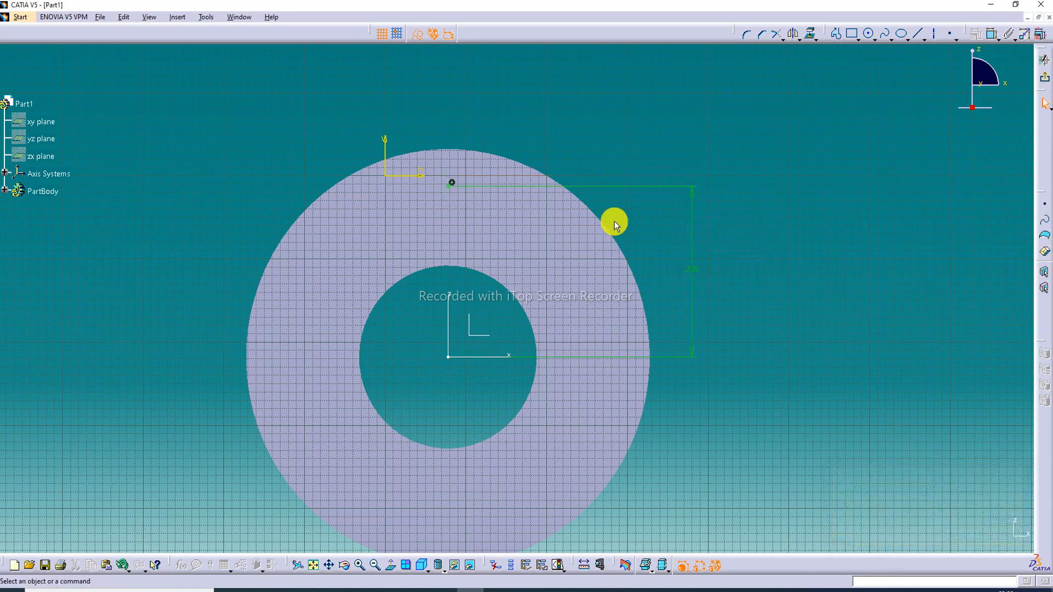
{"action": "left_click", "coordinate": [1045, 81]}
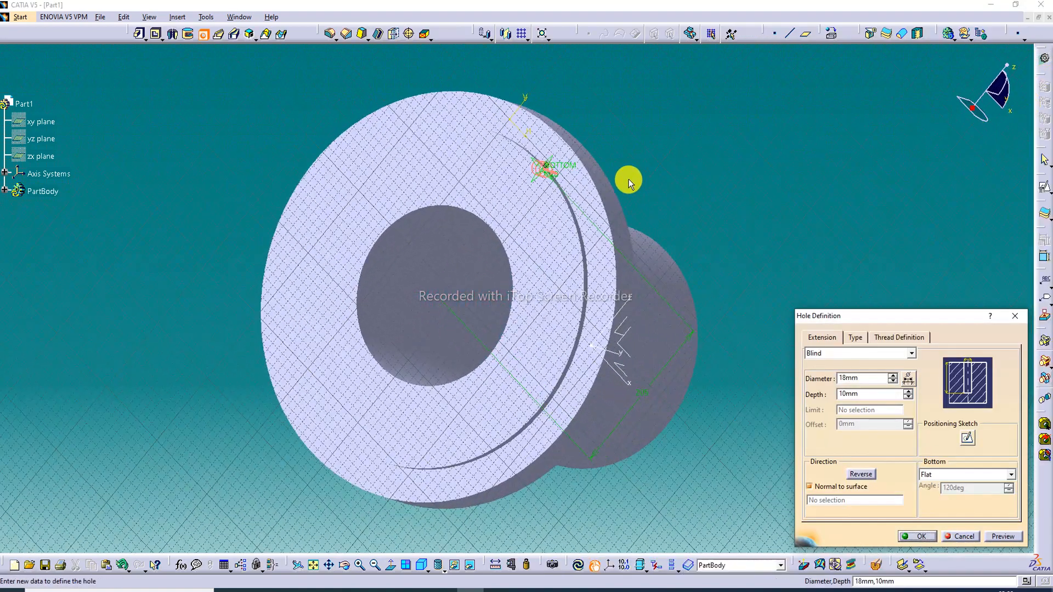
{"action": "middle_click_drag", "start_coordinate": [595, 127], "coordinate": [588, 187]}
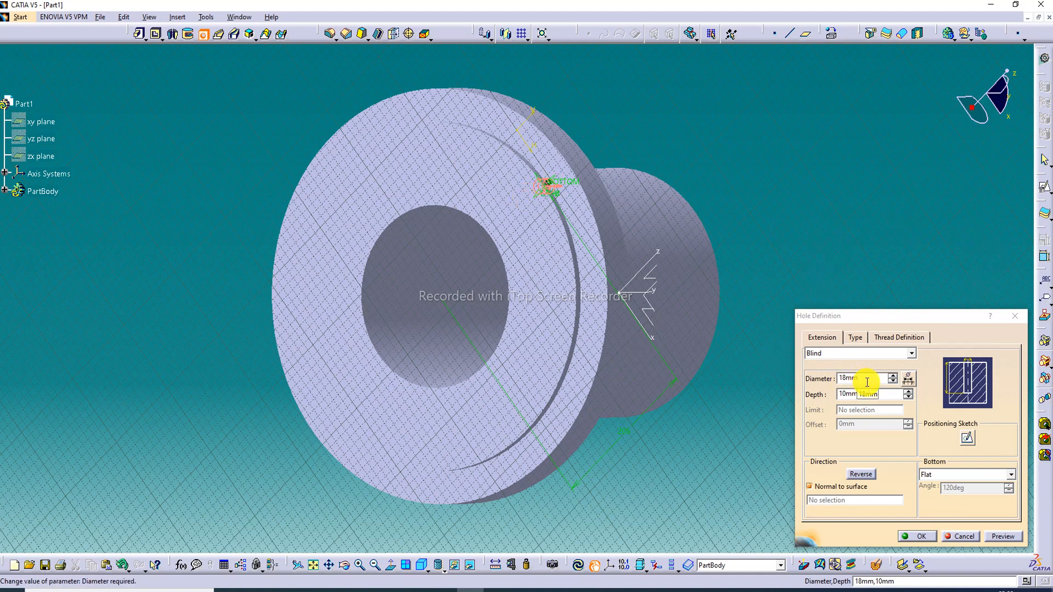
- Reopen the hole's positioning sketch and try vertical offsets of 200 mm and 185 mm for the hole center
{"action": "left_click", "coordinate": [969, 438]}
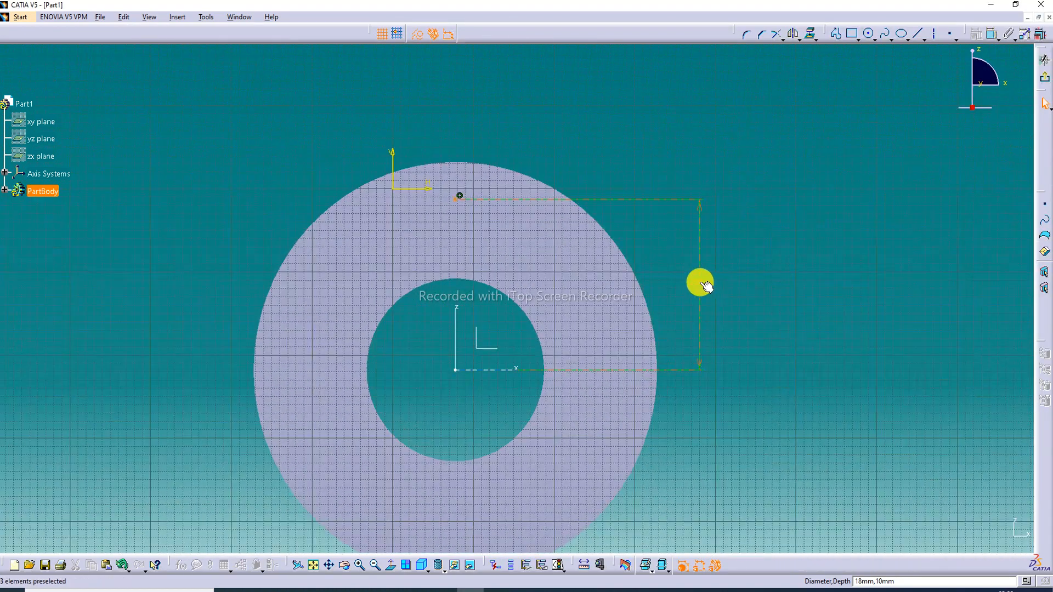
{"action": "double_click", "coordinate": [704, 285]}
{"action": "type", "text": "20"}
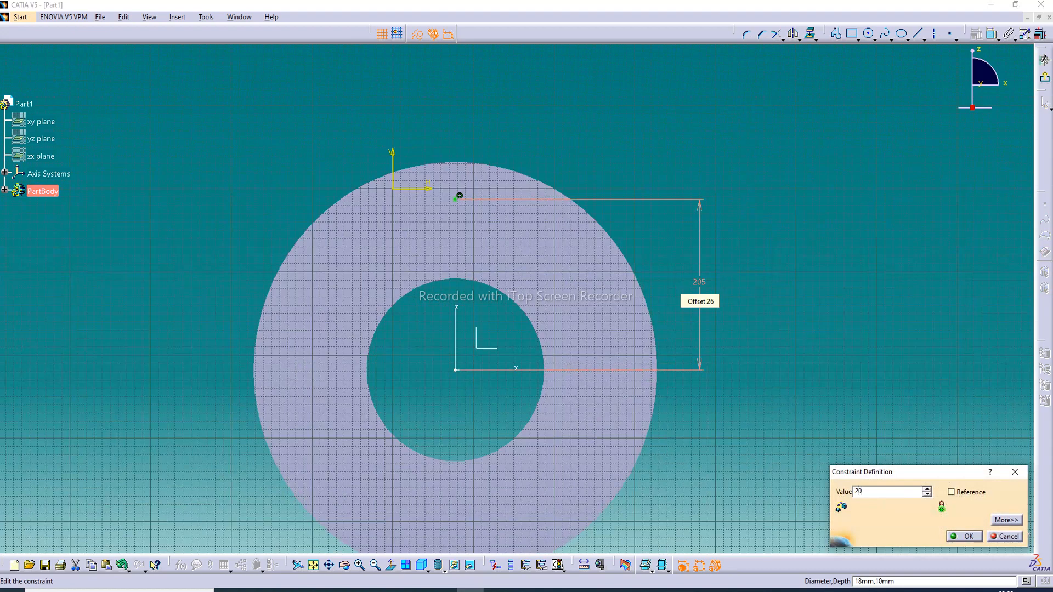
{"action": "type", "text": "0"}
{"action": "key", "text": "Return"}
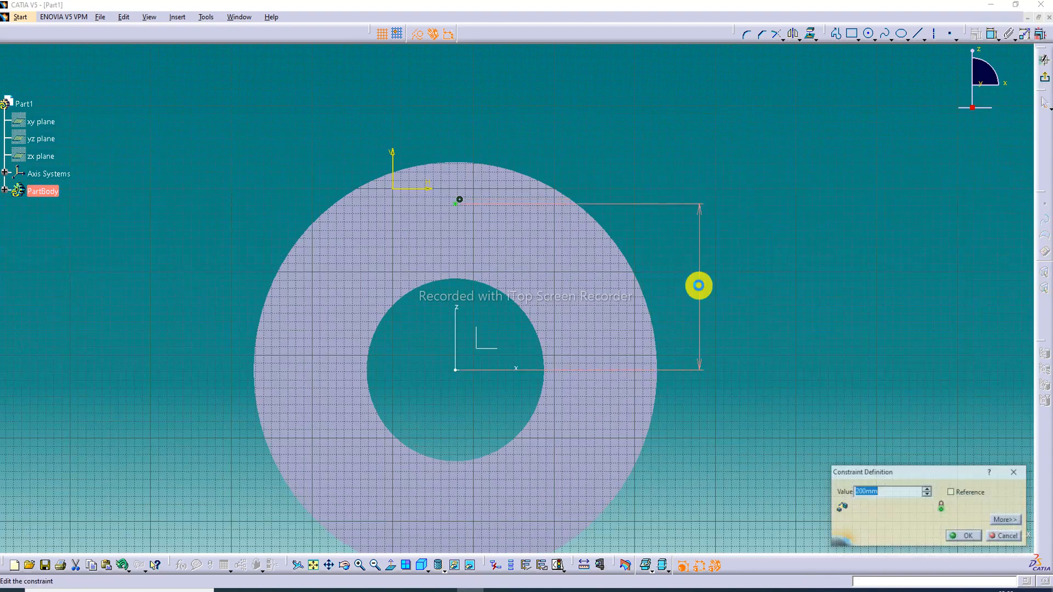
{"action": "type", "text": "185"}
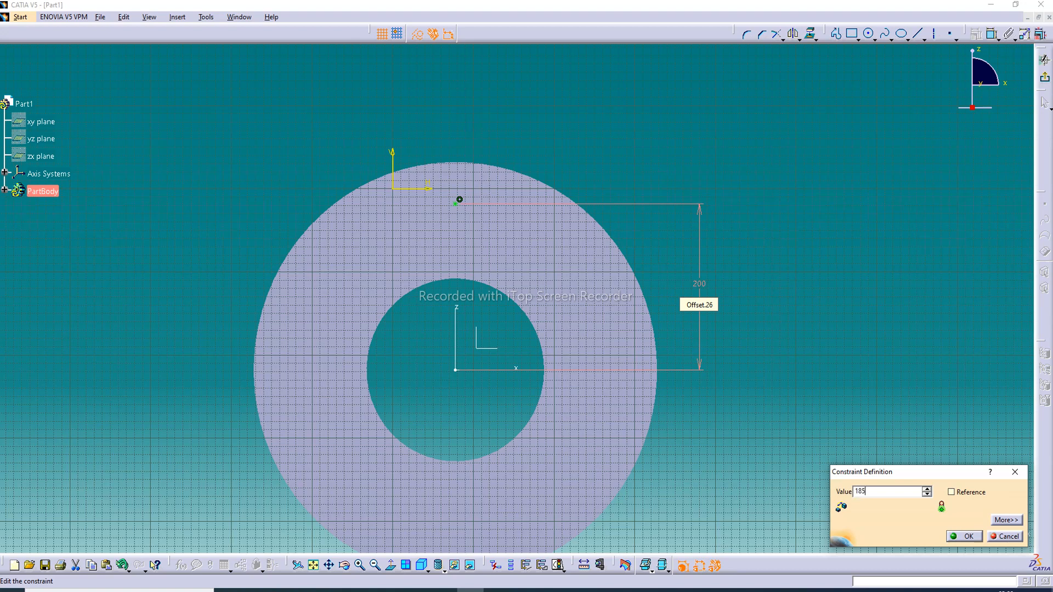
{"action": "key", "text": "Return"}
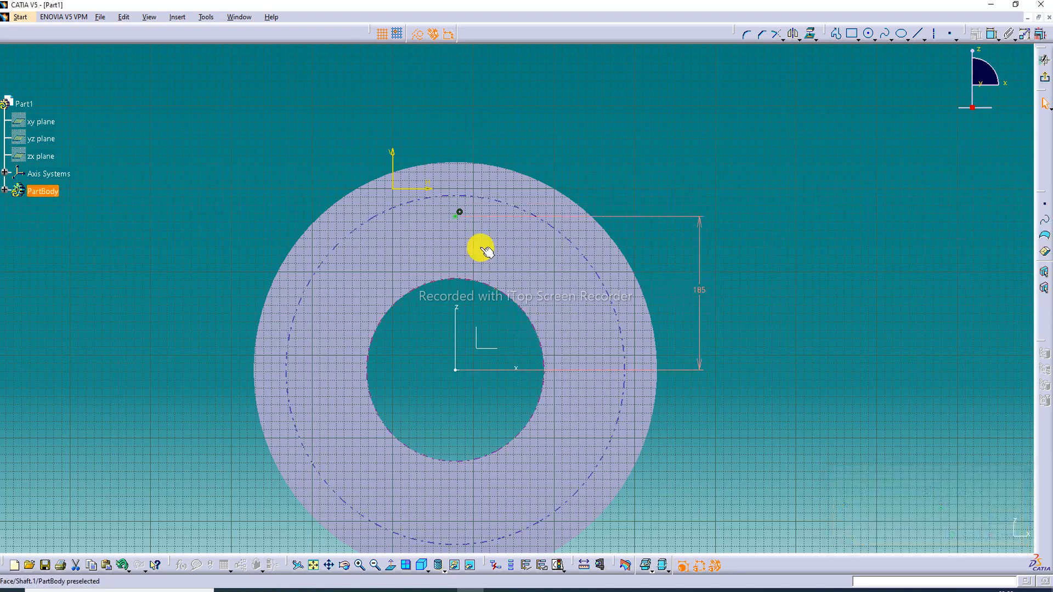
- Try a vertical offset of 230 mm for the hole center and exit the positioning sketch
{"action": "left_click", "coordinate": [647, 259]}
{"action": "double_click", "coordinate": [700, 293]}
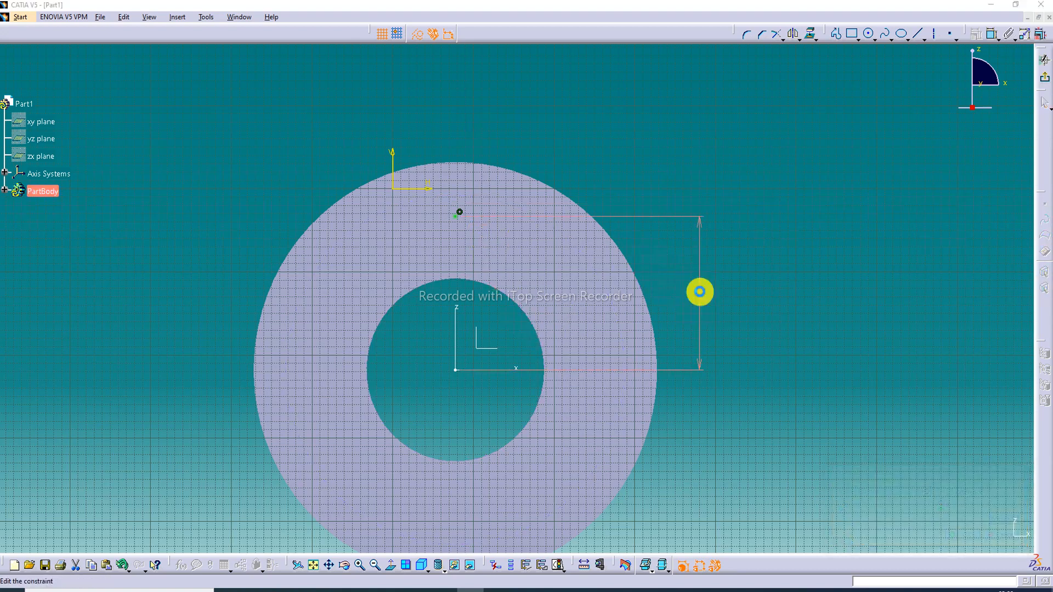
{"action": "type", "text": "2"}
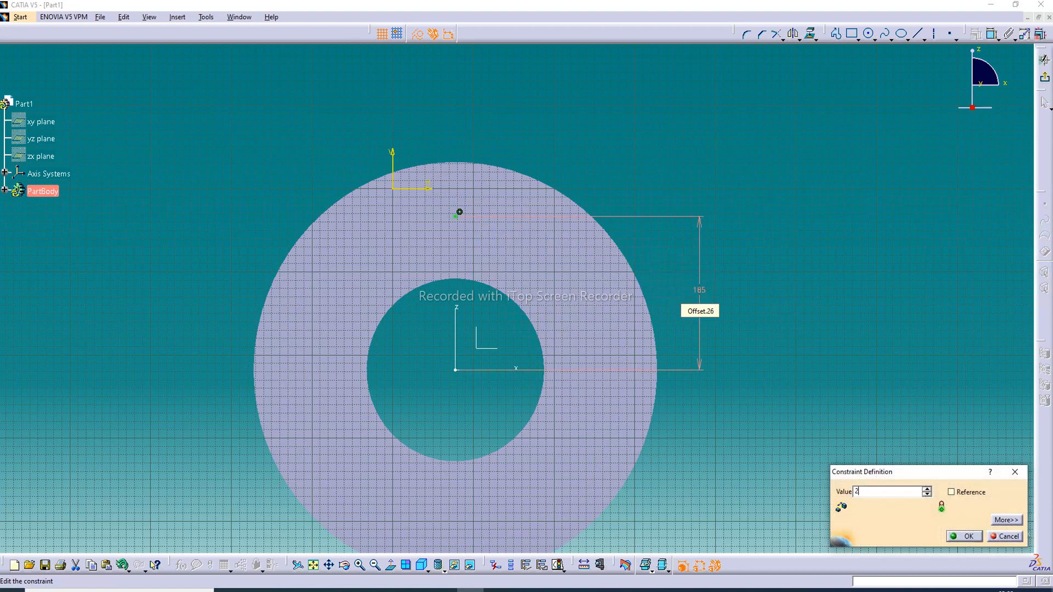
{"action": "type", "text": "30"}
{"action": "left_click", "coordinate": [700, 292]}
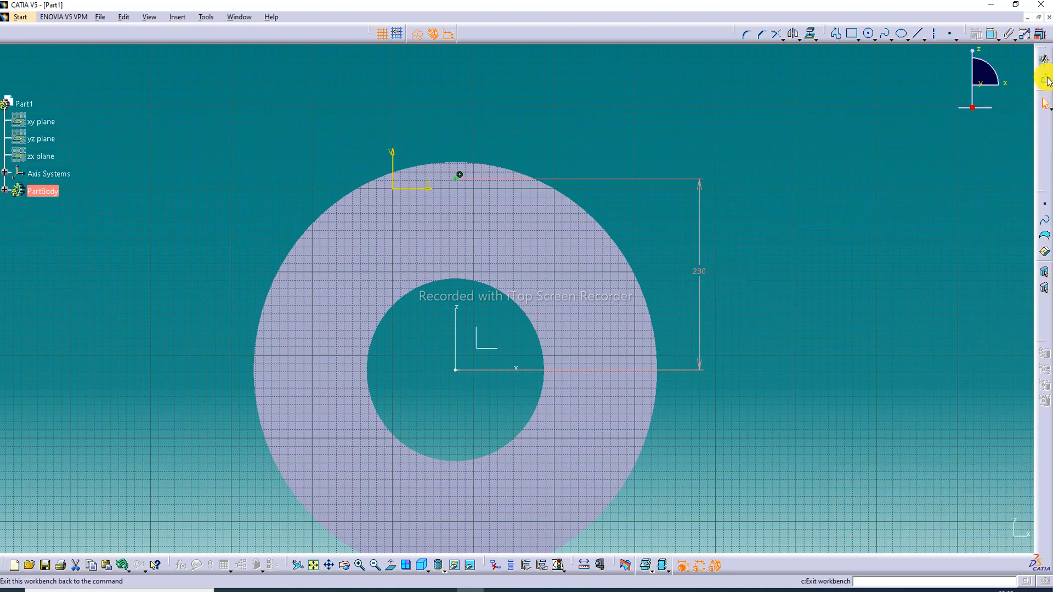
{"action": "left_click", "coordinate": [1044, 60]}
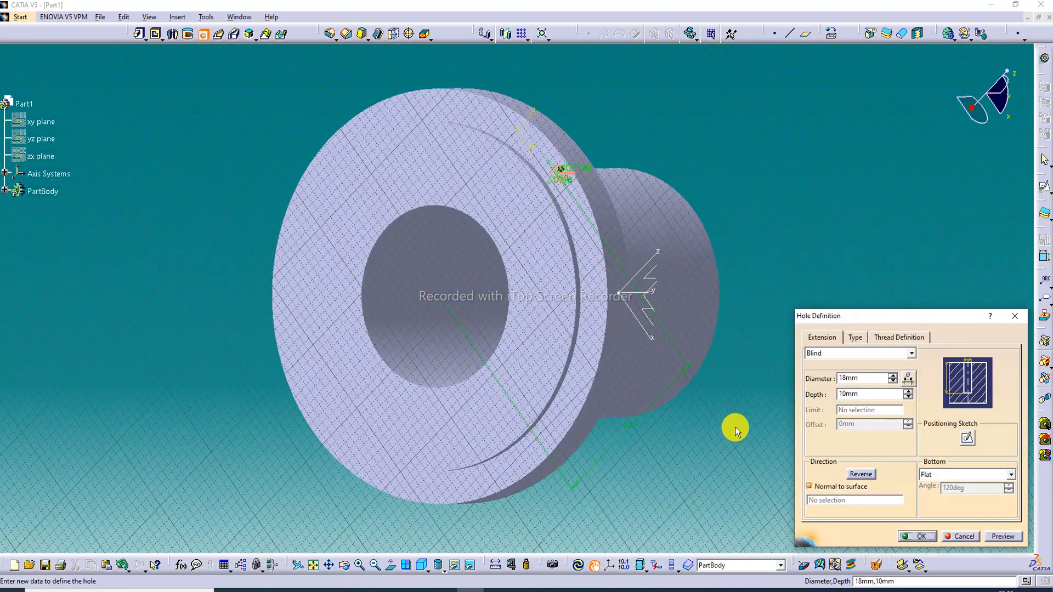
- Set the hole center's vertical offset to 225 mm in the positioning sketch, exit the sketch, and create the hole
{"action": "left_click", "coordinate": [968, 438]}
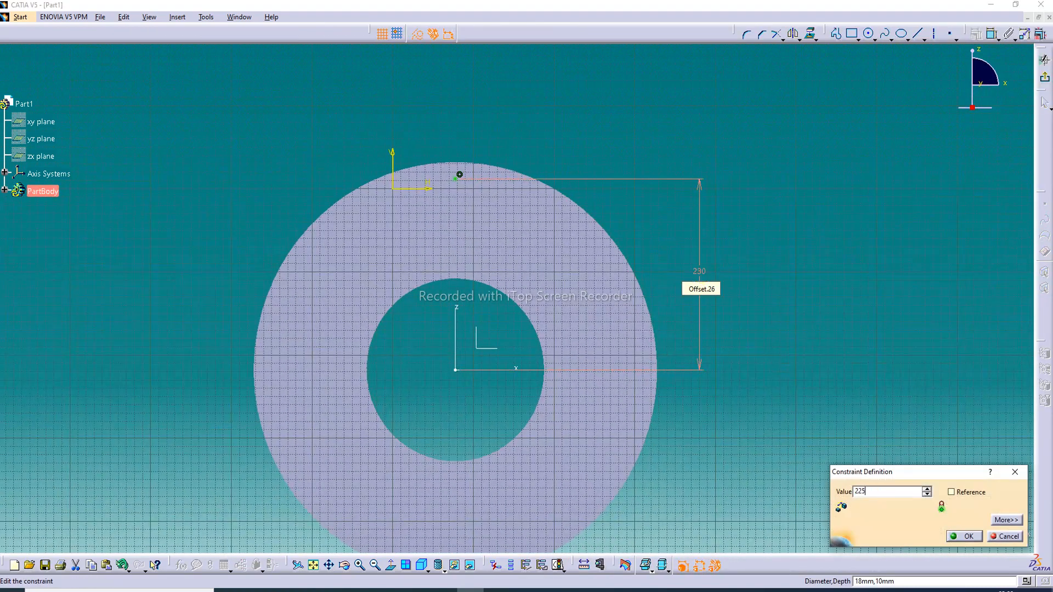
{"action": "key", "text": "Return"}
{"action": "left_click", "coordinate": [703, 273]}
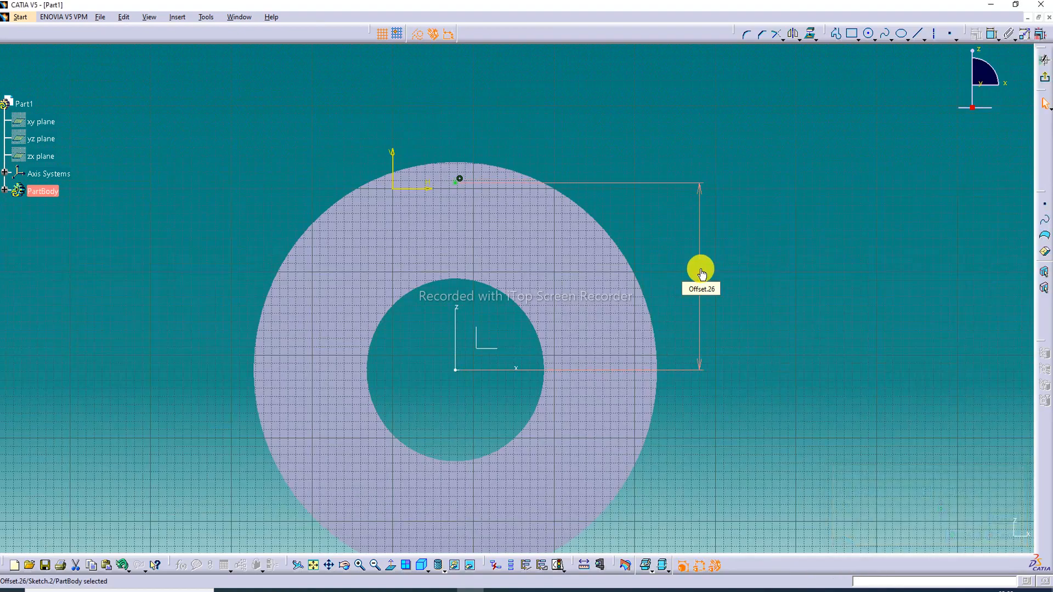
{"action": "left_click", "coordinate": [1045, 78]}
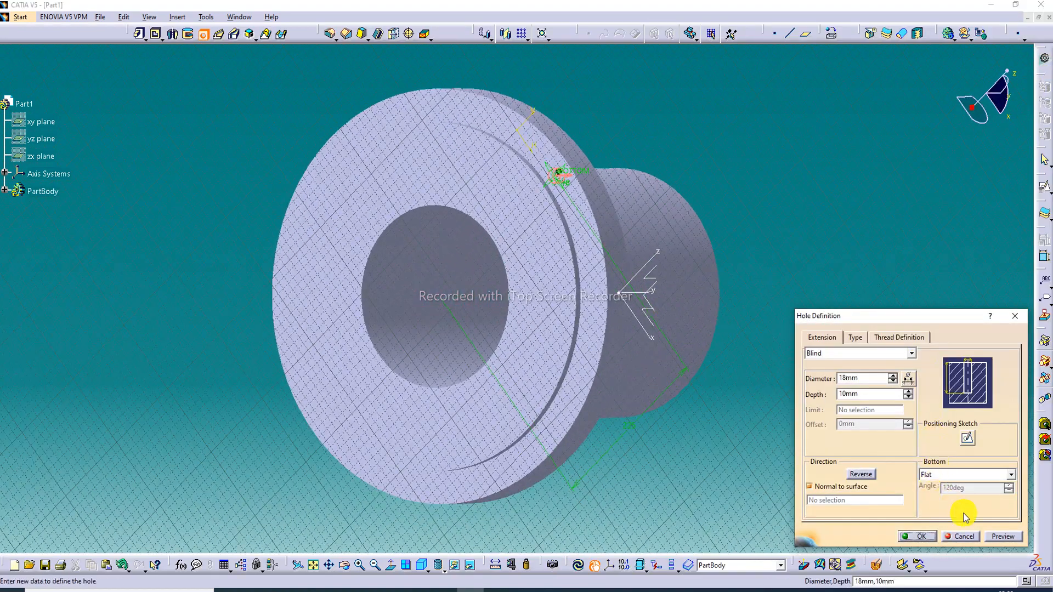
{"action": "left_click", "coordinate": [920, 538]}
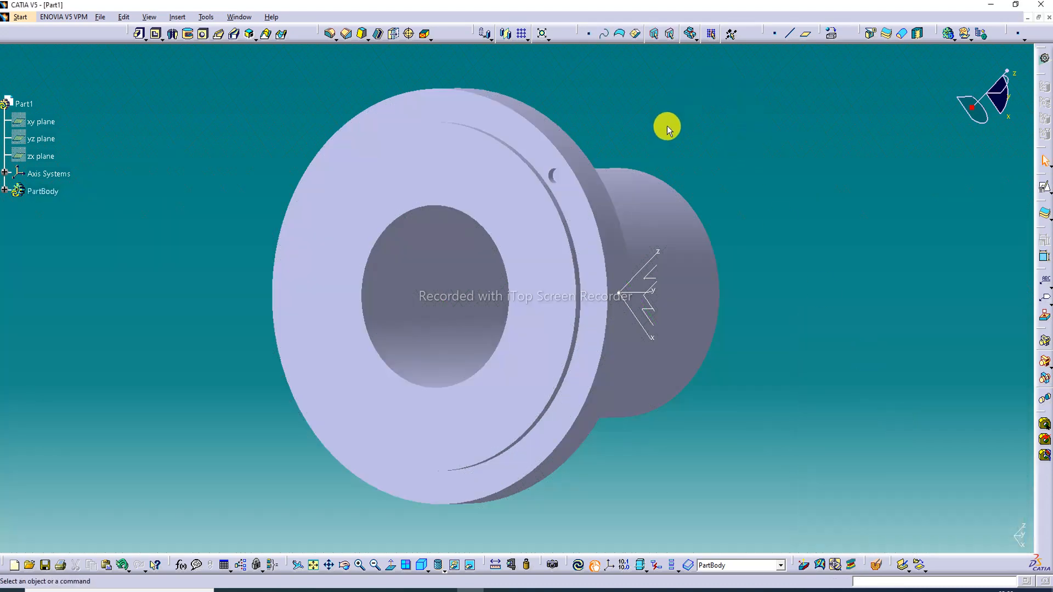
- Edit the flange hole and change its extension from blind to Up To Last
{"action": "mouse_move", "coordinate": [576, 176]}
{"action": "middle_mouse_down"}
{"action": "mouse_move", "coordinate": [423, 219]}
{"action": "mouse_move", "coordinate": [562, 176]}
{"action": "middle_mouse_up"}
{"action": "double_click", "coordinate": [549, 175]}
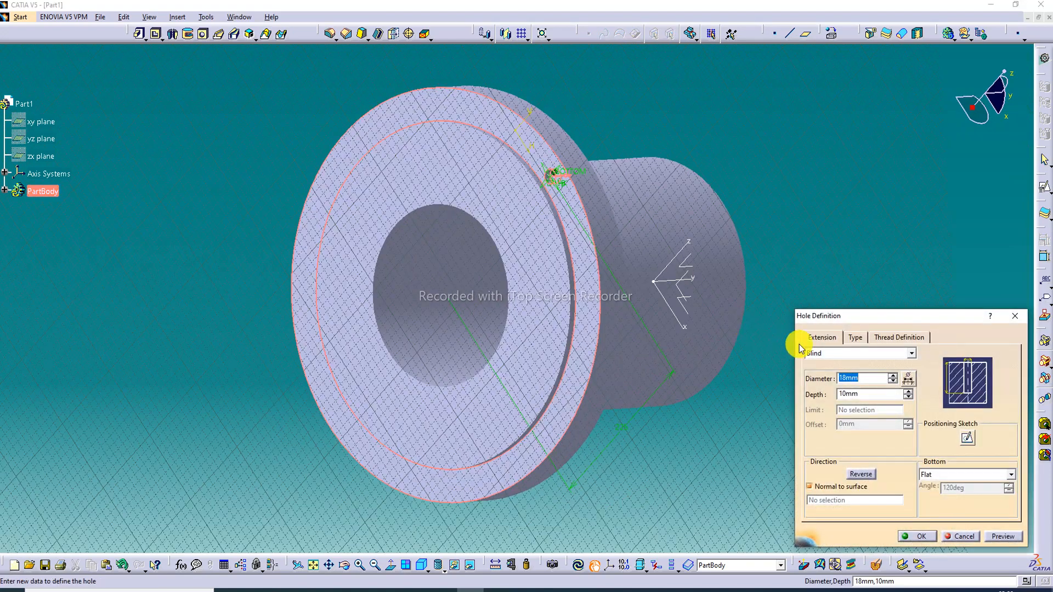
{"action": "left_click", "coordinate": [874, 359]}
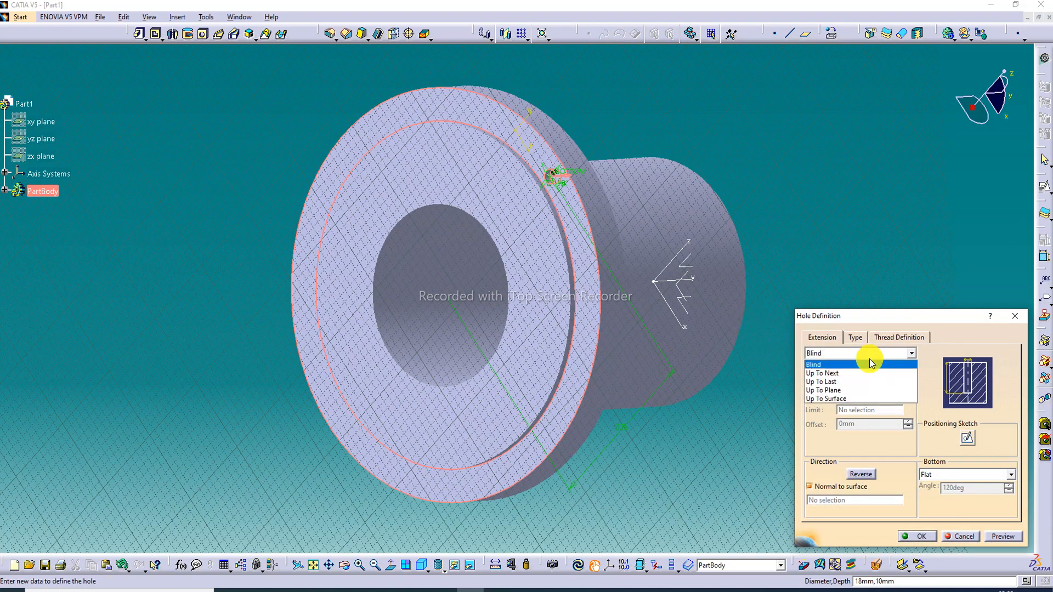
{"action": "left_click", "coordinate": [846, 374]}
{"action": "left_click", "coordinate": [989, 537]}
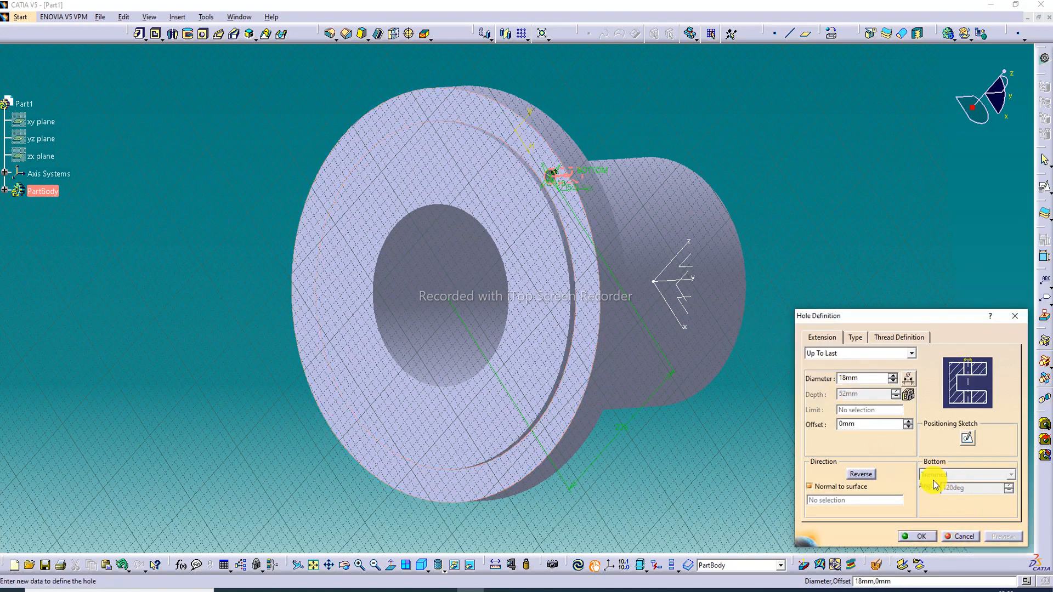
{"action": "left_click", "coordinate": [915, 540]}
- Start a circular pattern of the flange hole, using the absolute axis system's ZX plane as the reference element
{"action": "middle_click_drag", "start_coordinate": [696, 133], "coordinate": [536, 174]}
{"action": "left_click", "coordinate": [435, 235]}
{"action": "middle_click_drag", "start_coordinate": [600, 206], "coordinate": [635, 124]}
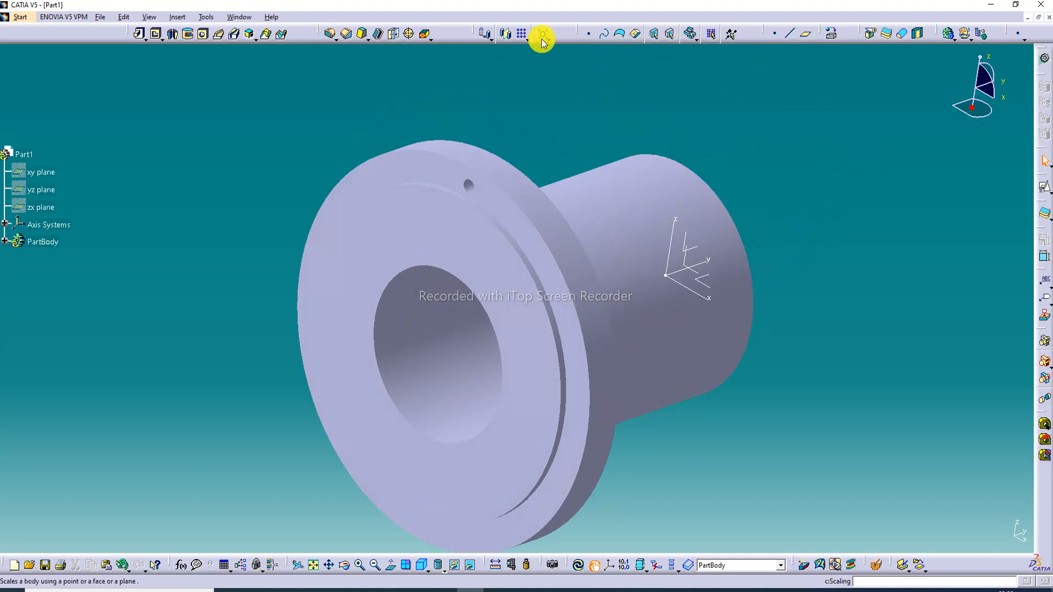
{"action": "left_click", "coordinate": [528, 38]}
{"action": "left_click", "coordinate": [541, 73]}
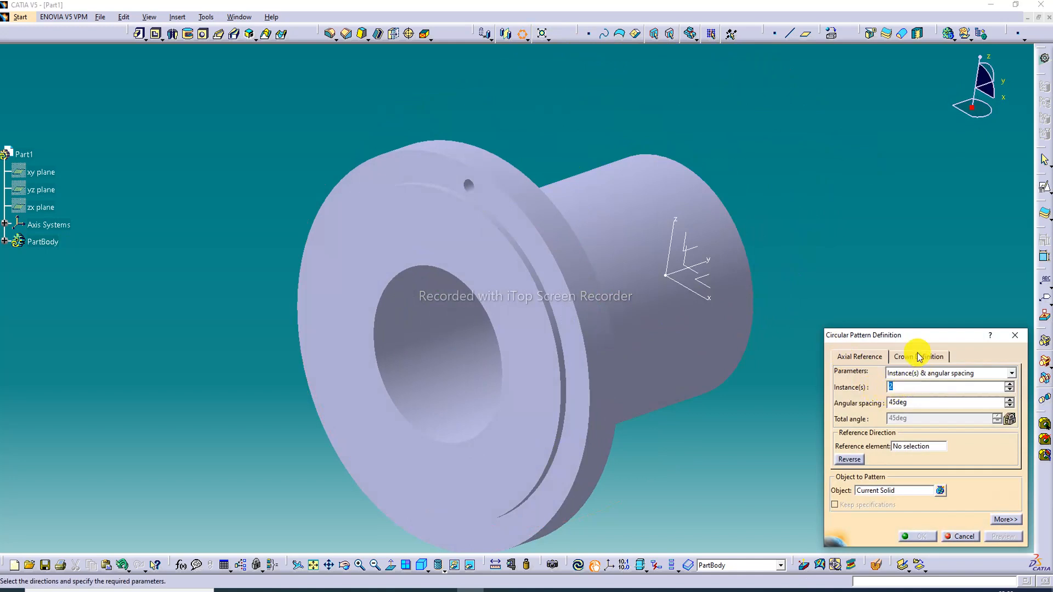
{"action": "left_click", "coordinate": [890, 491]}
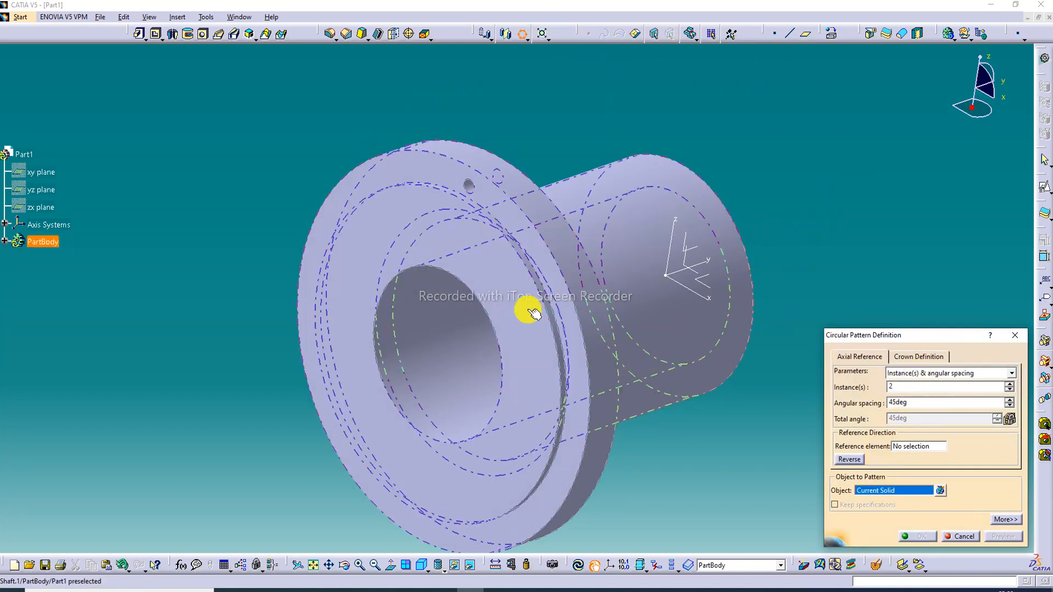
{"action": "left_click", "coordinate": [475, 188]}
{"action": "left_click", "coordinate": [908, 446]}
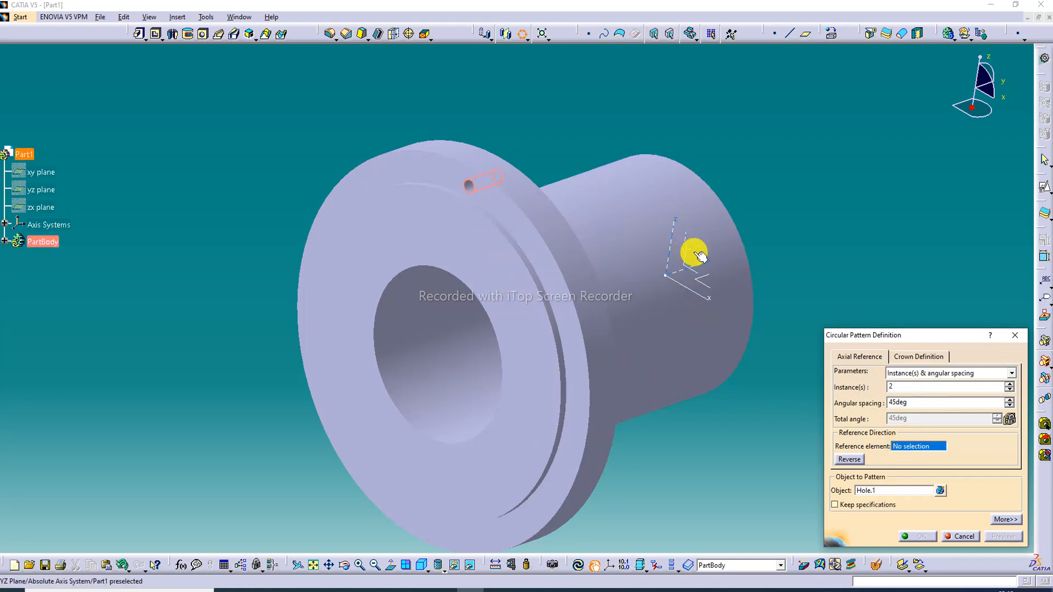
{"action": "middle_click_drag", "start_coordinate": [699, 254], "coordinate": [723, 283]}
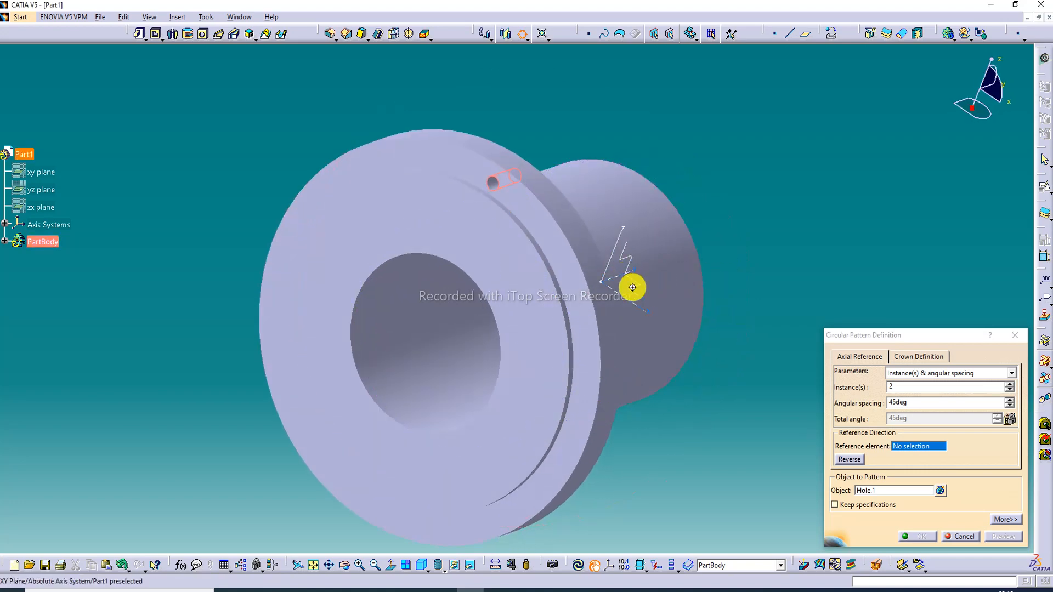
{"action": "middle_click_drag", "start_coordinate": [632, 287], "coordinate": [622, 253]}
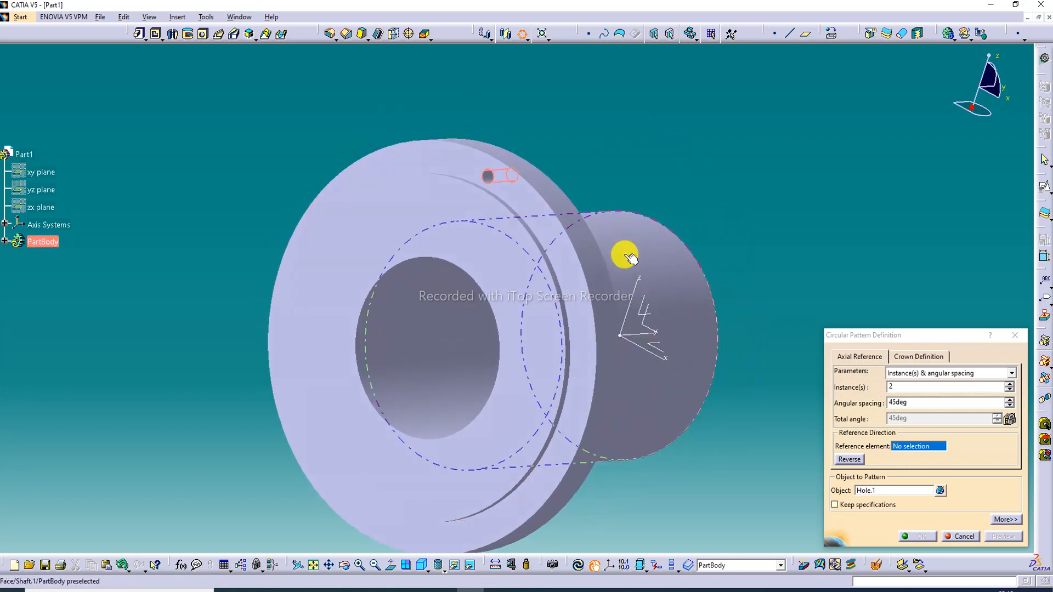
{"action": "left_click", "coordinate": [643, 319]}
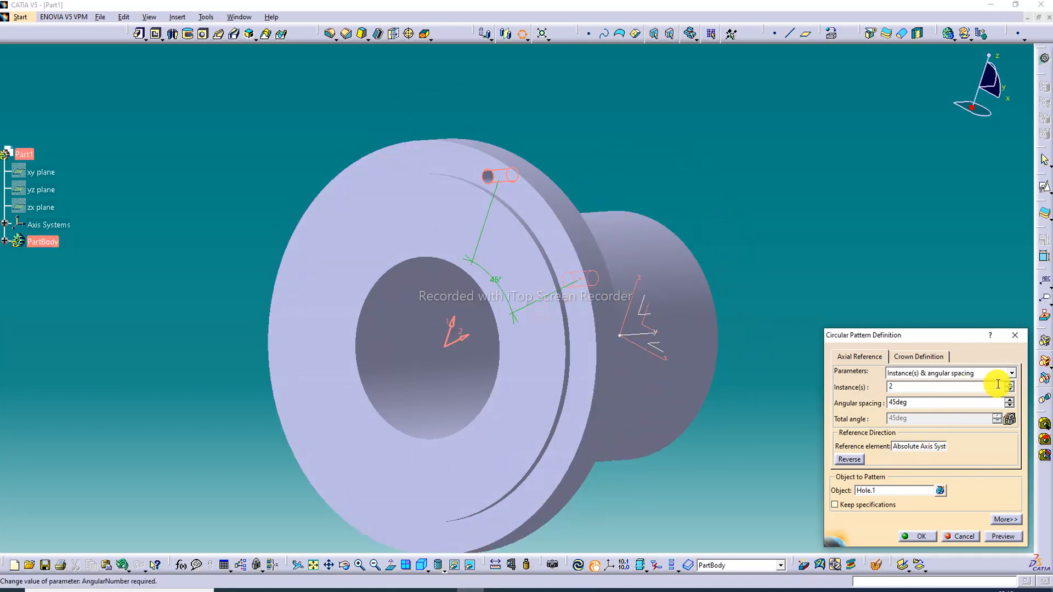
- Set the circular pattern to Complete crown with 4 instances and create it
{"action": "left_click", "coordinate": [965, 373]}
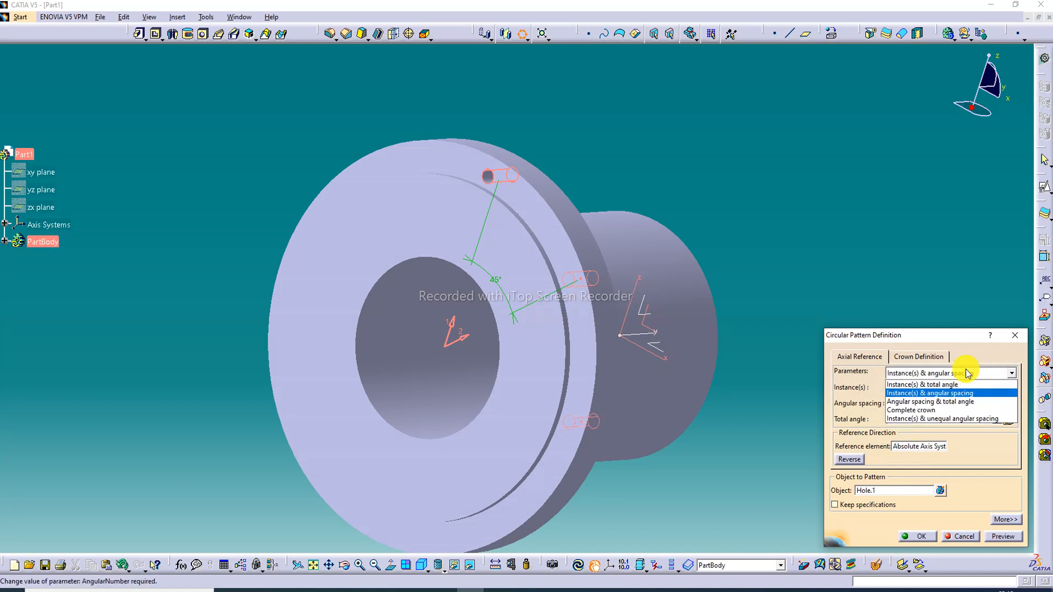
{"action": "left_click", "coordinate": [936, 416]}
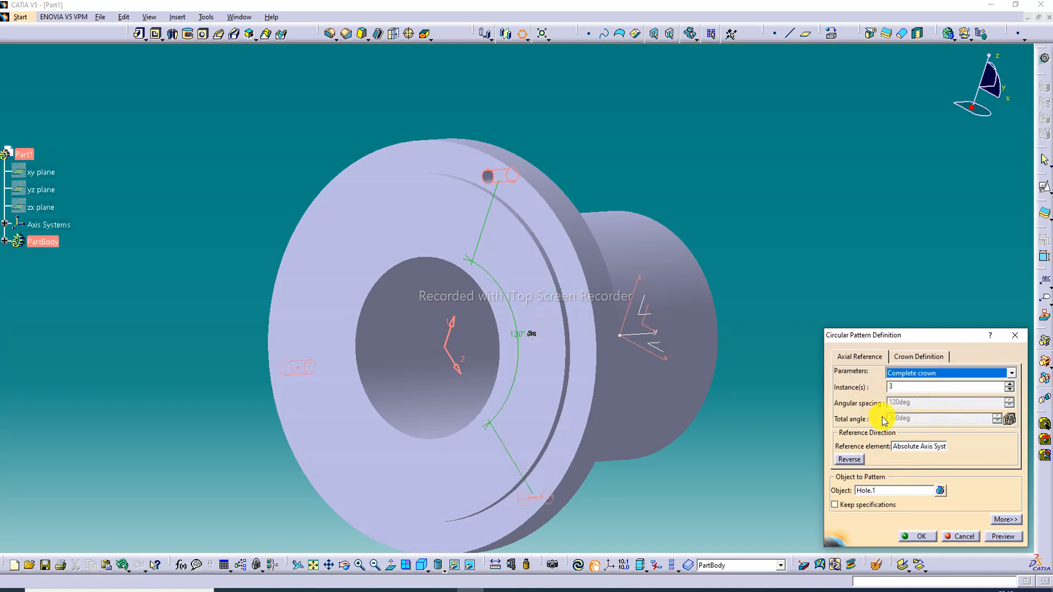
{"action": "left_click", "coordinate": [1010, 384]}
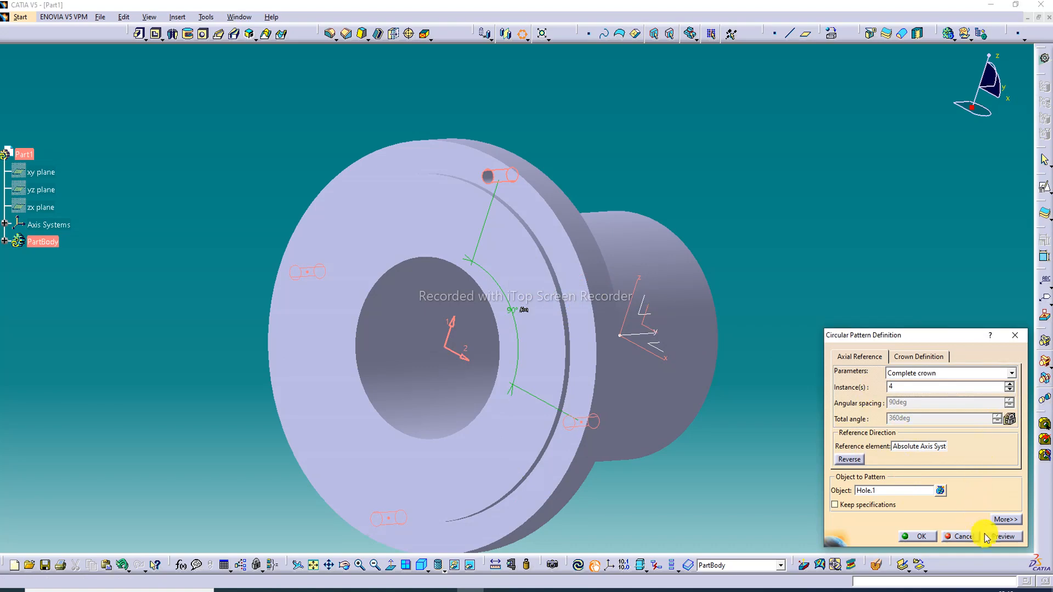
{"action": "left_click", "coordinate": [915, 536]}
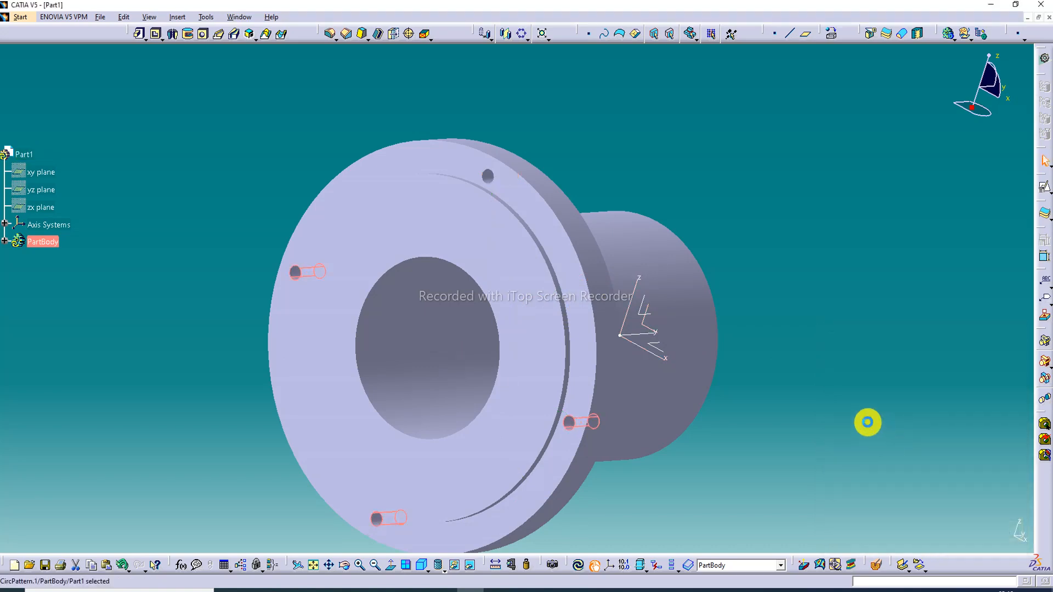
- Mirror the current solid, including the bolt holes, about the absolute axis system's ZX plane
{"action": "middle_click_drag", "start_coordinate": [665, 244], "coordinate": [568, 231]}
{"action": "left_click", "coordinate": [558, 61]}
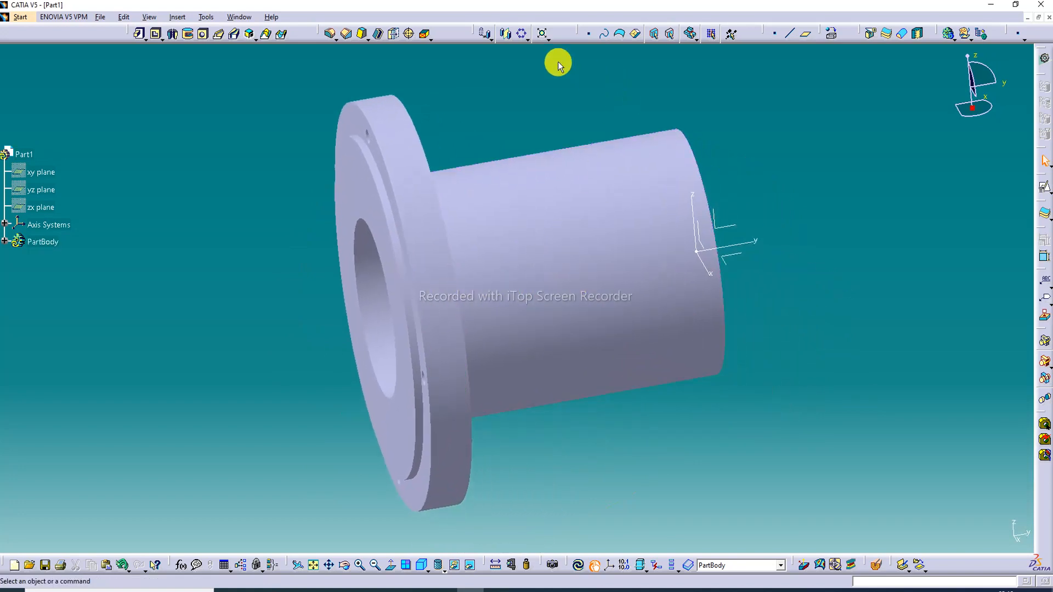
{"action": "left_click", "coordinate": [508, 35]}
{"action": "middle_click_drag", "start_coordinate": [730, 189], "coordinate": [682, 224]}
{"action": "left_click", "coordinate": [718, 222]}
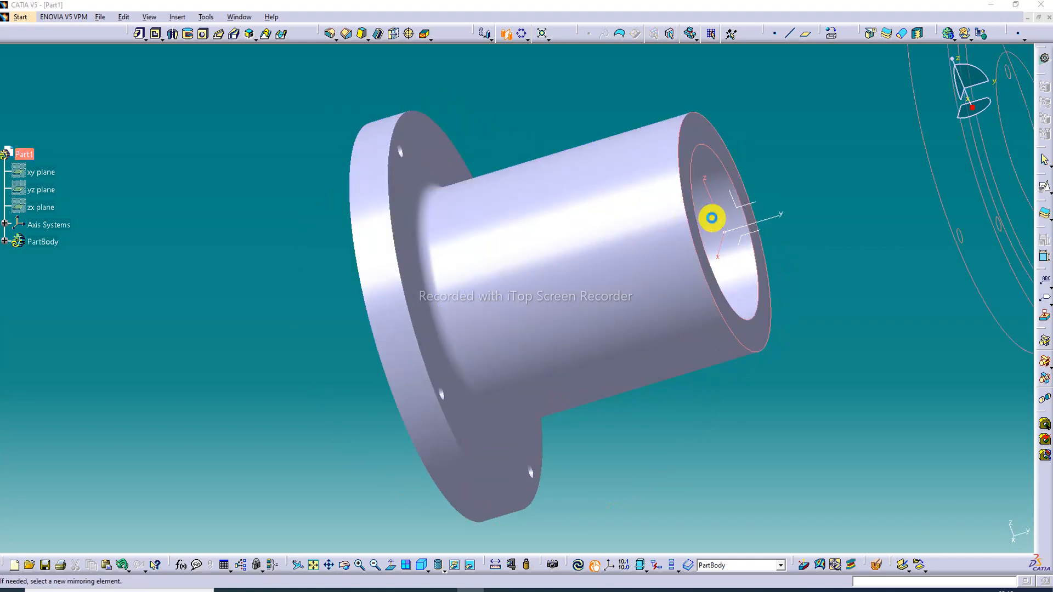
{"action": "left_click", "coordinate": [970, 537]}
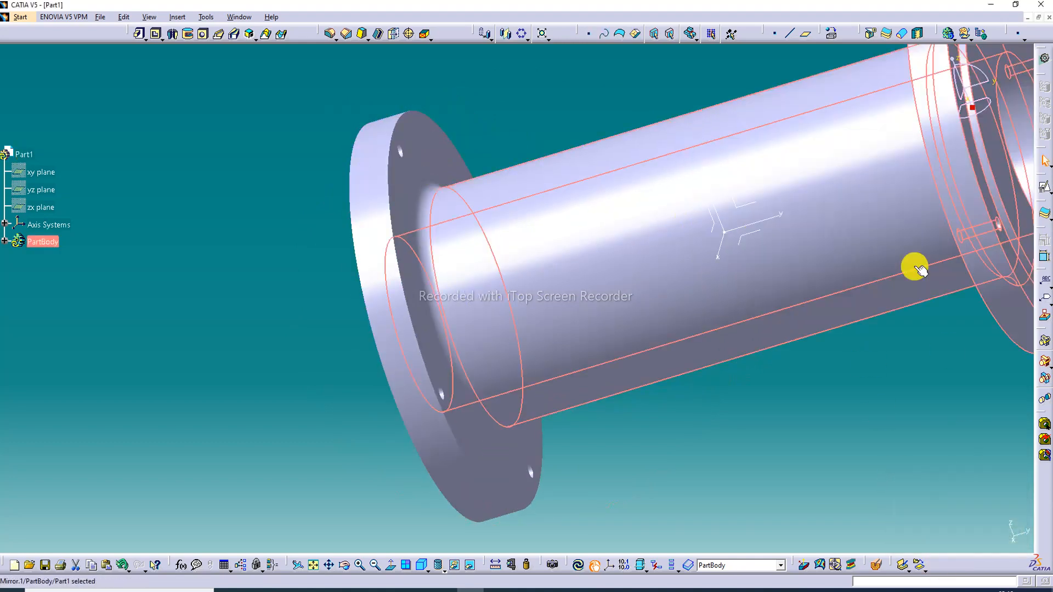
- Fit the whole pipe in view and examine both flanged ends of the mirrored solid
{"action": "middle_click_drag", "start_coordinate": [915, 265], "coordinate": [614, 191]}
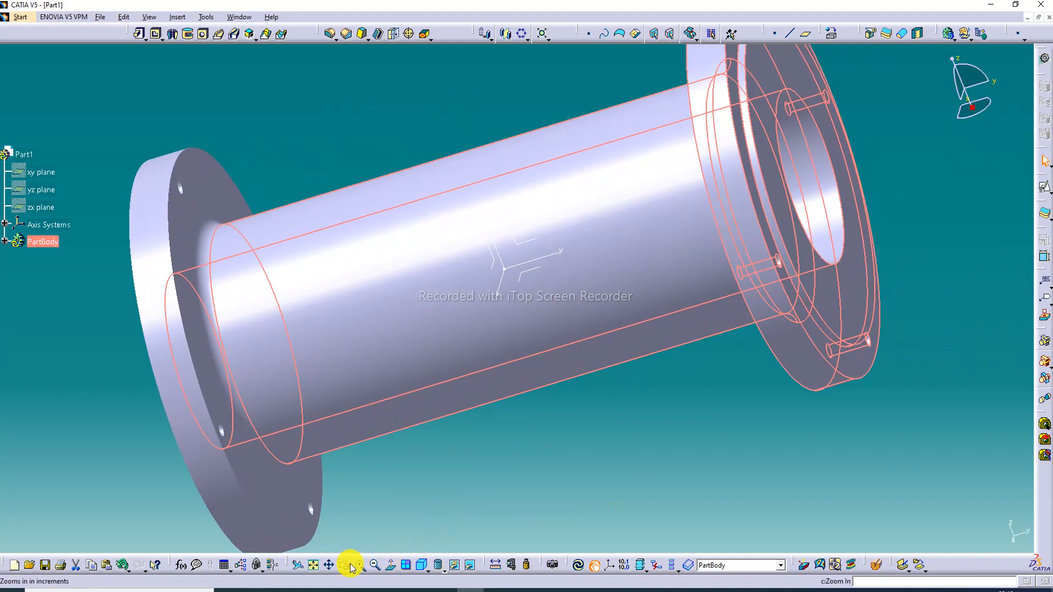
{"action": "left_click", "coordinate": [314, 565]}
{"action": "middle_click_drag", "start_coordinate": [531, 272], "coordinate": [572, 387]}
{"action": "left_click", "coordinate": [543, 164]}
{"action": "scroll", "coordinate": [298, 183], "scroll_direction": "down", "scroll_amount": 3}
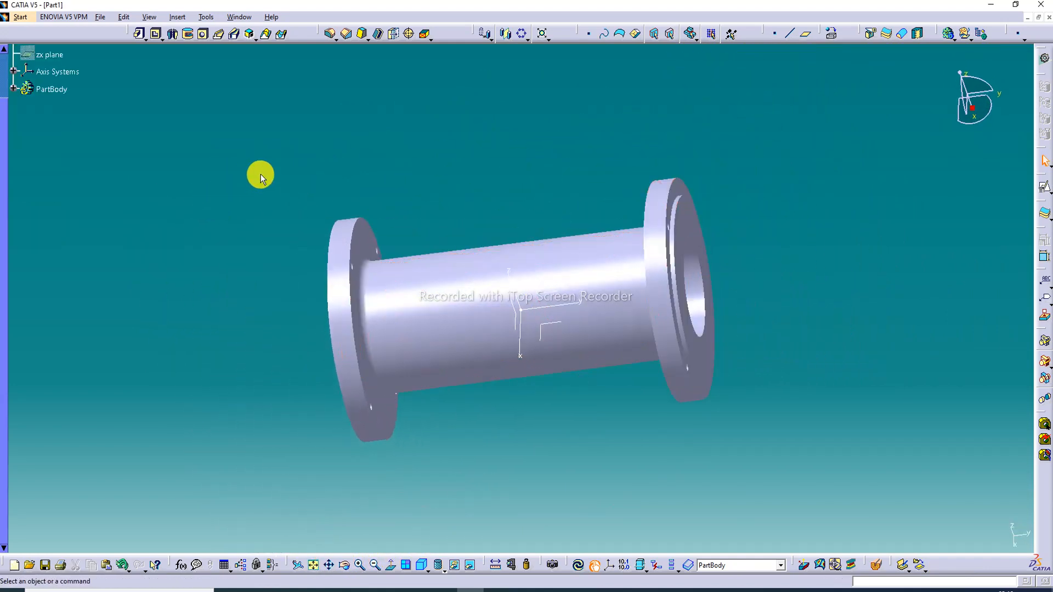
{"action": "scroll", "coordinate": [364, 149], "scroll_direction": "up", "scroll_amount": 2}
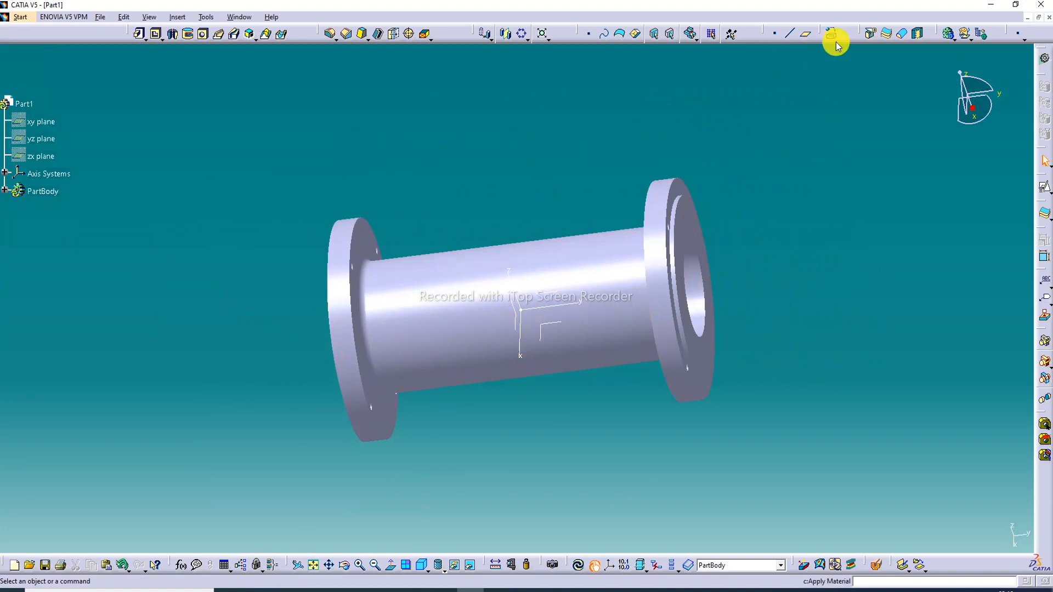
{"action": "left_click", "coordinate": [442, 569]}
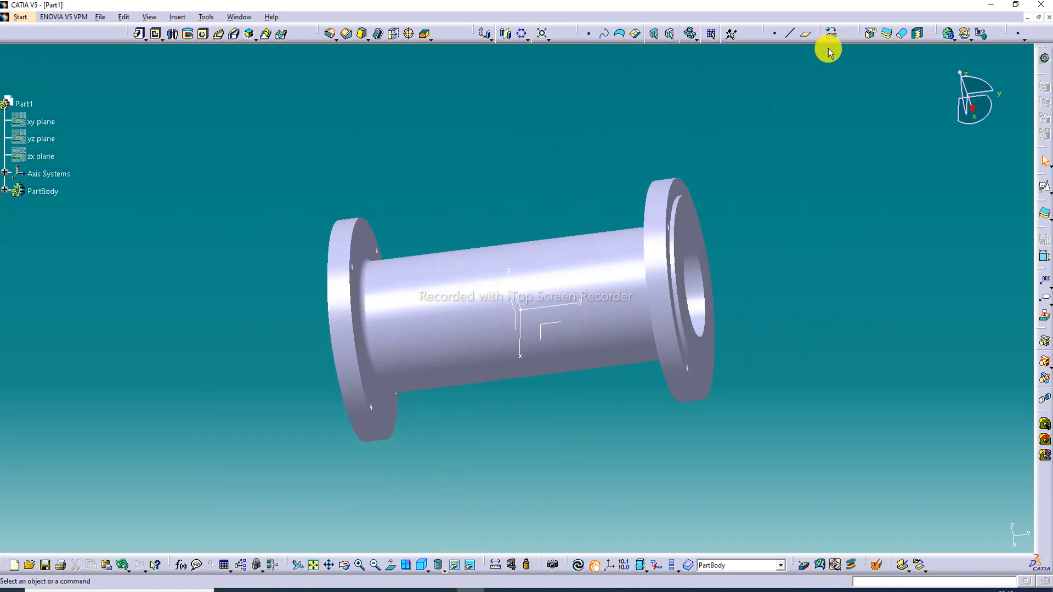
- Apply the Steel material from the Metal family of the default material catalog to the flanged pipe body
{"action": "left_click", "coordinate": [836, 34]}
{"action": "left_click", "coordinate": [760, 249]}
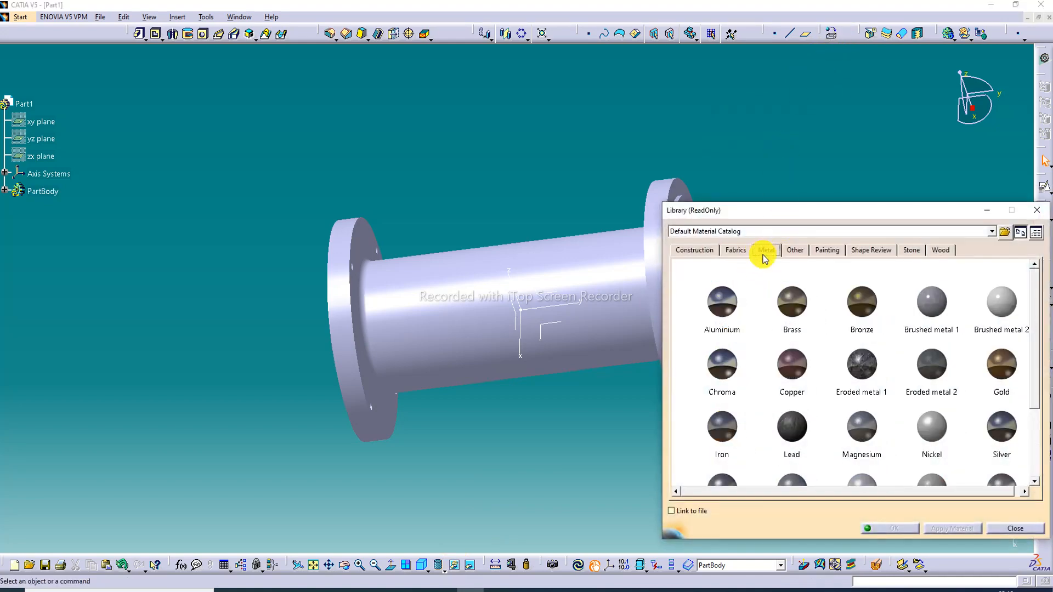
{"action": "left_click", "coordinate": [744, 377]}
{"action": "left_click", "coordinate": [721, 425]}
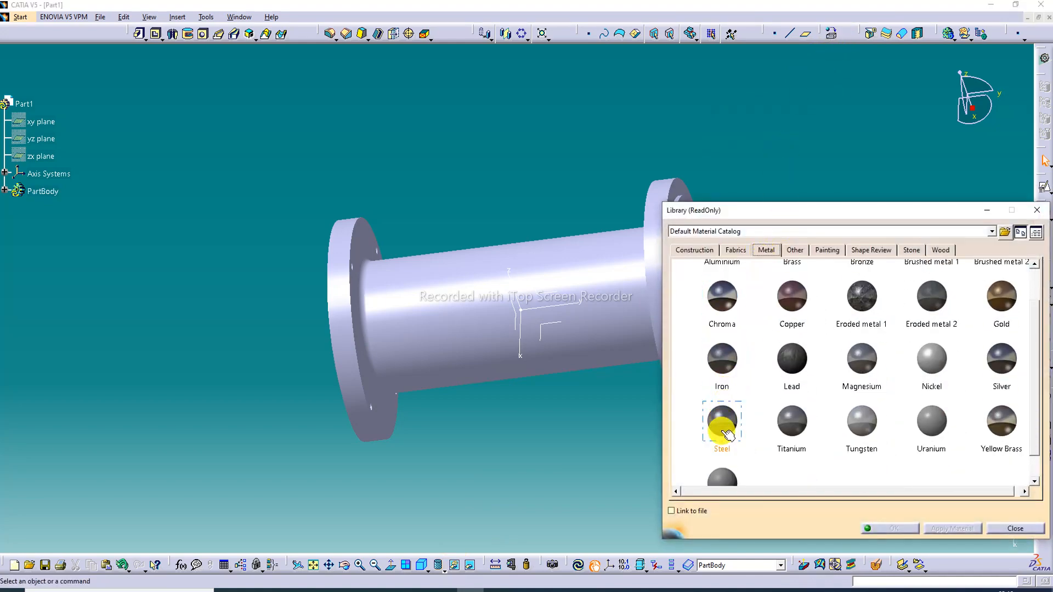
{"action": "left_click", "coordinate": [617, 353]}
{"action": "left_click", "coordinate": [911, 530]}
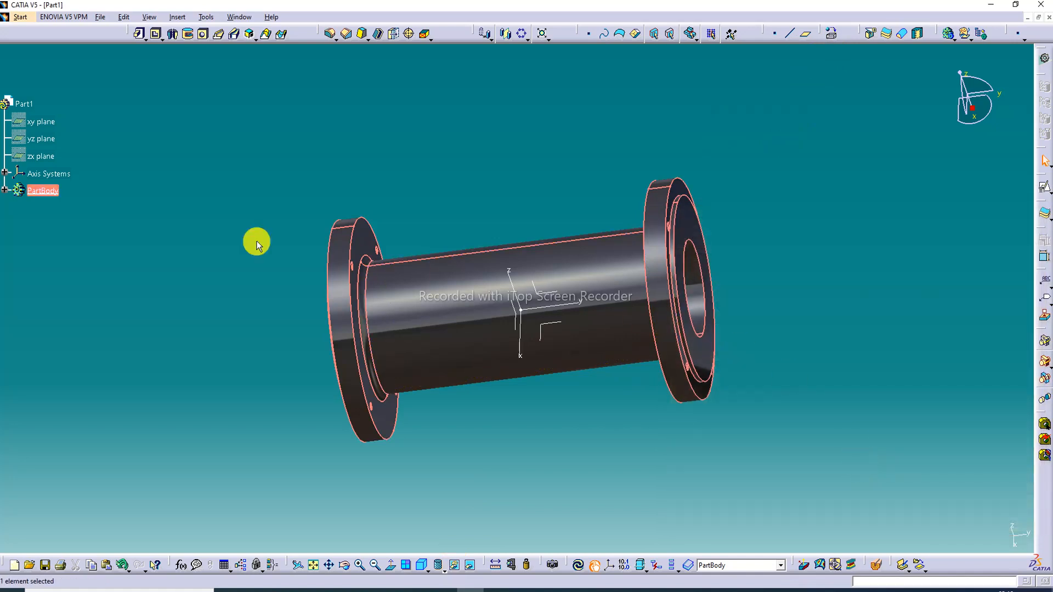
- Set the Steel material's reflectivity to 1.00 and its reflection environment to the predefined Potsdamer image
{"action": "left_click", "coordinate": [6, 191]}
{"action": "left_click", "coordinate": [46, 208]}
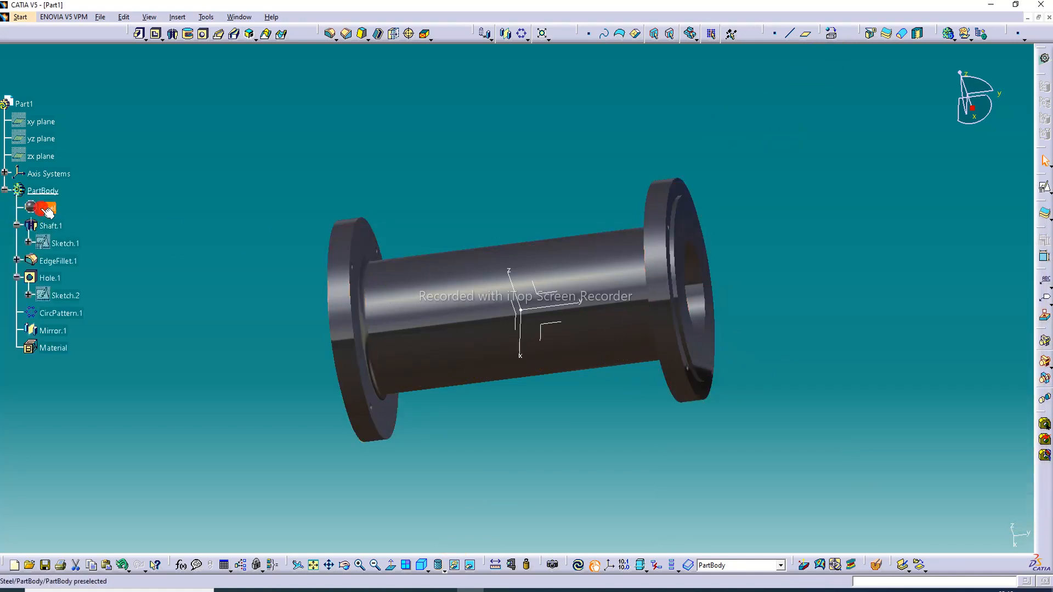
{"action": "right_click", "coordinate": [47, 207]}
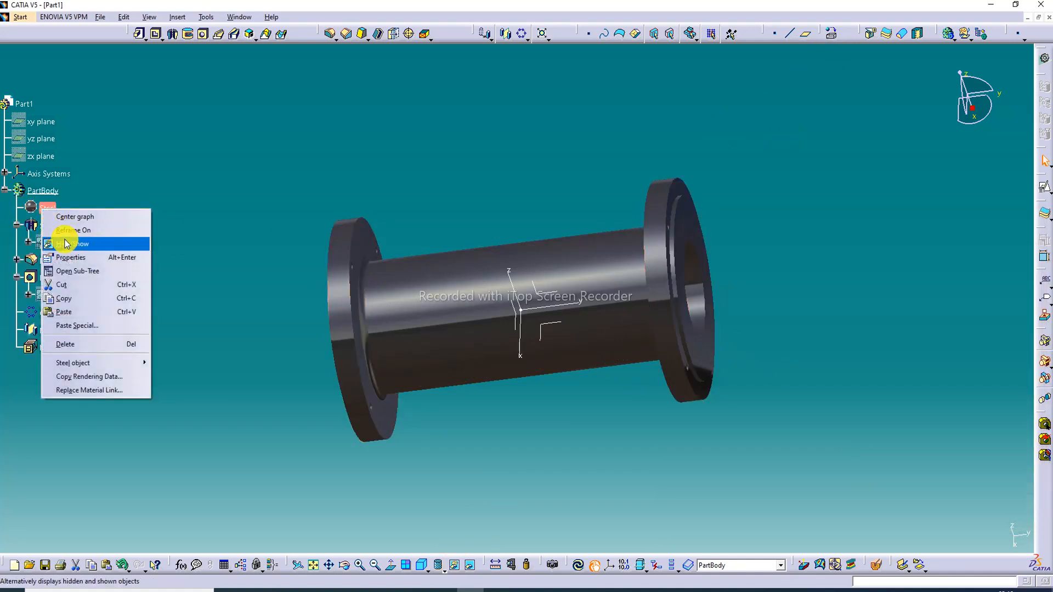
{"action": "left_click", "coordinate": [77, 257]}
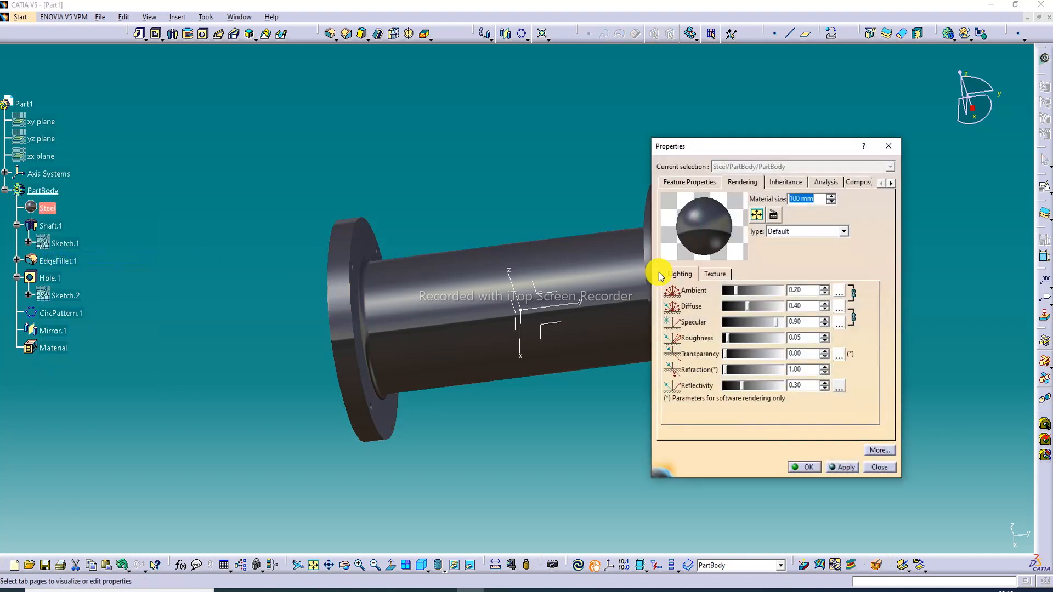
{"action": "left_click_drag", "start_coordinate": [743, 386], "coordinate": [823, 390]}
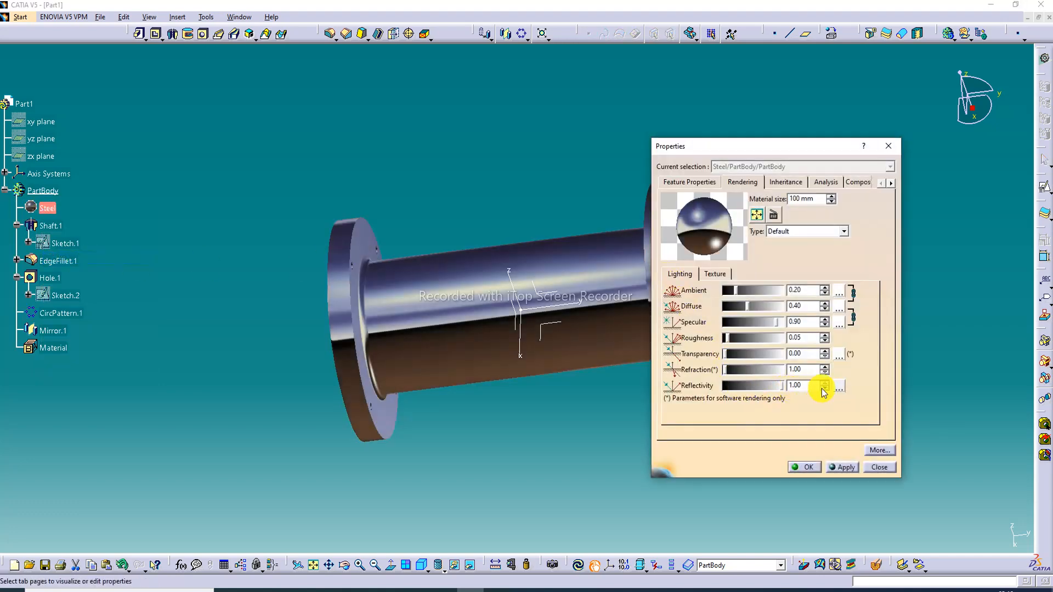
{"action": "left_click", "coordinate": [841, 386]}
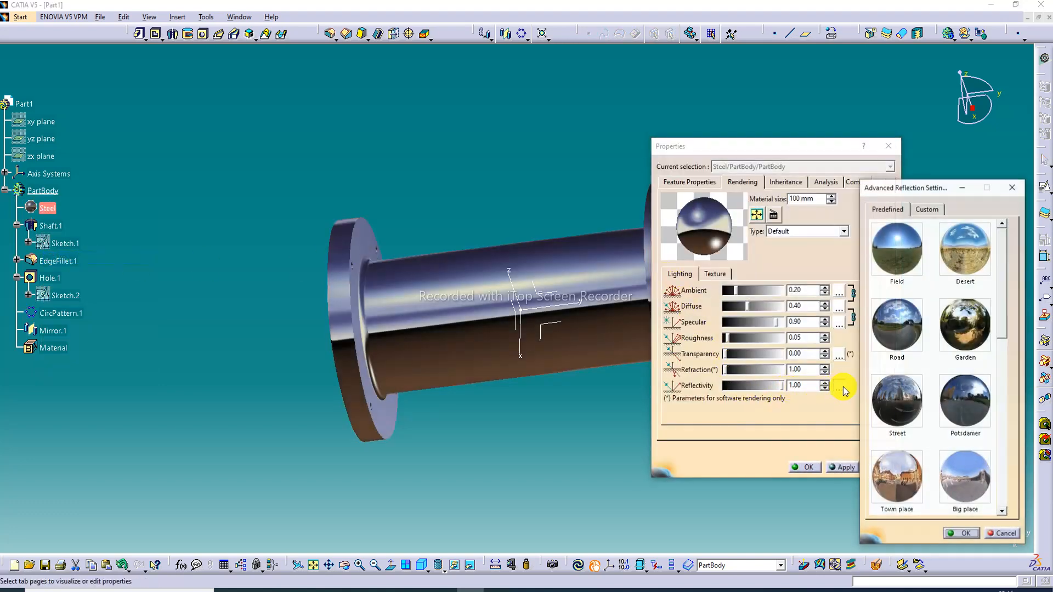
{"action": "left_click", "coordinate": [964, 399]}
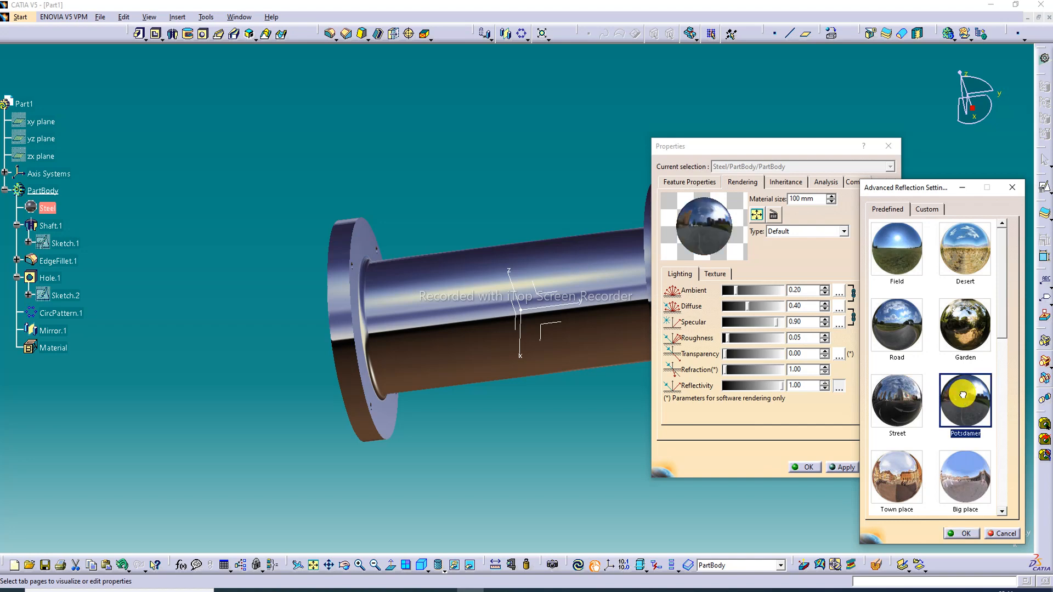
{"action": "left_click", "coordinate": [967, 535]}
{"action": "left_click", "coordinate": [809, 467]}
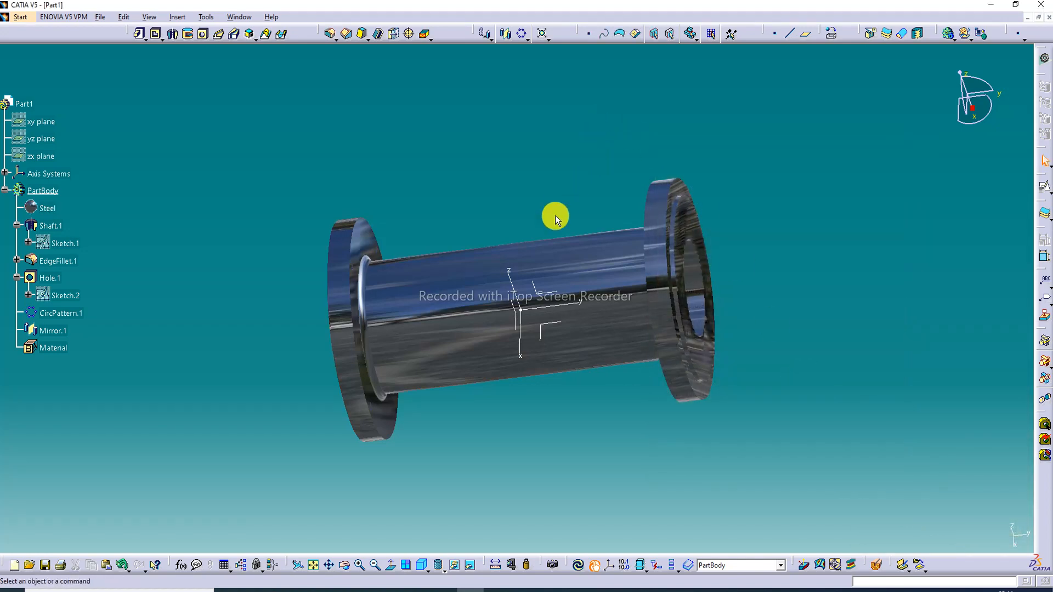
- Hide the absolute axis system displayed at the centre of the pipe
{"action": "left_click", "coordinate": [536, 254]}
{"action": "middle_click_drag", "start_coordinate": [536, 254], "coordinate": [394, 307]}
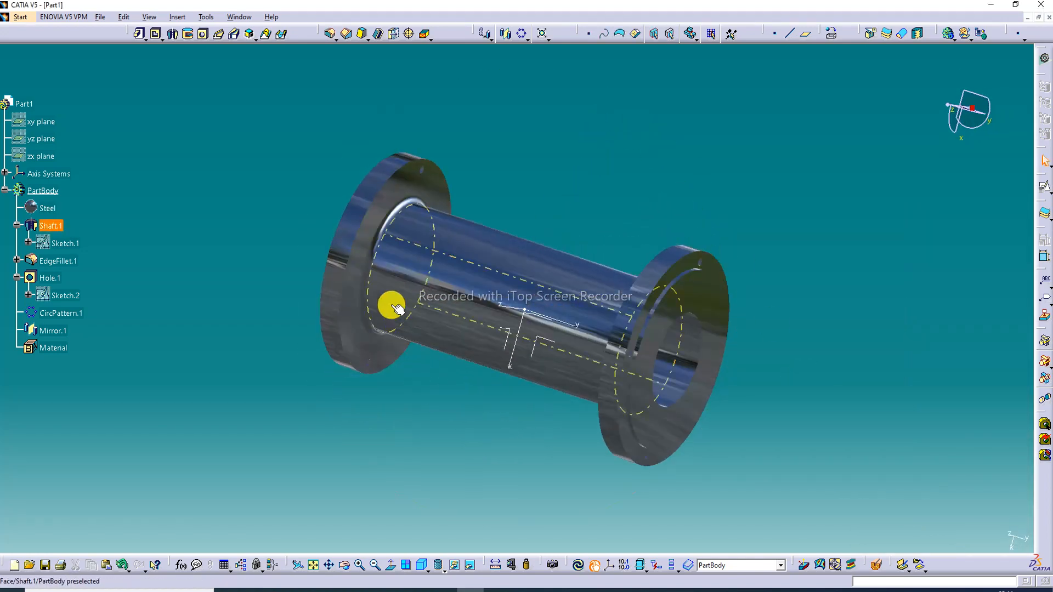
{"action": "middle_click_drag", "start_coordinate": [456, 287], "coordinate": [555, 340]}
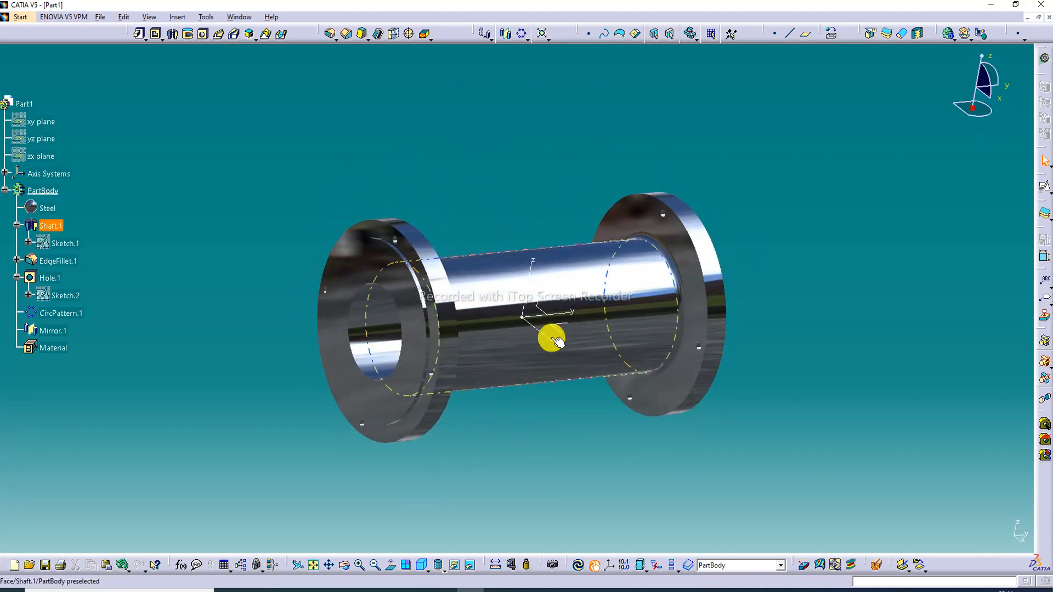
{"action": "left_click", "coordinate": [360, 566]}
{"action": "middle_click_drag", "start_coordinate": [501, 356], "coordinate": [423, 296]}
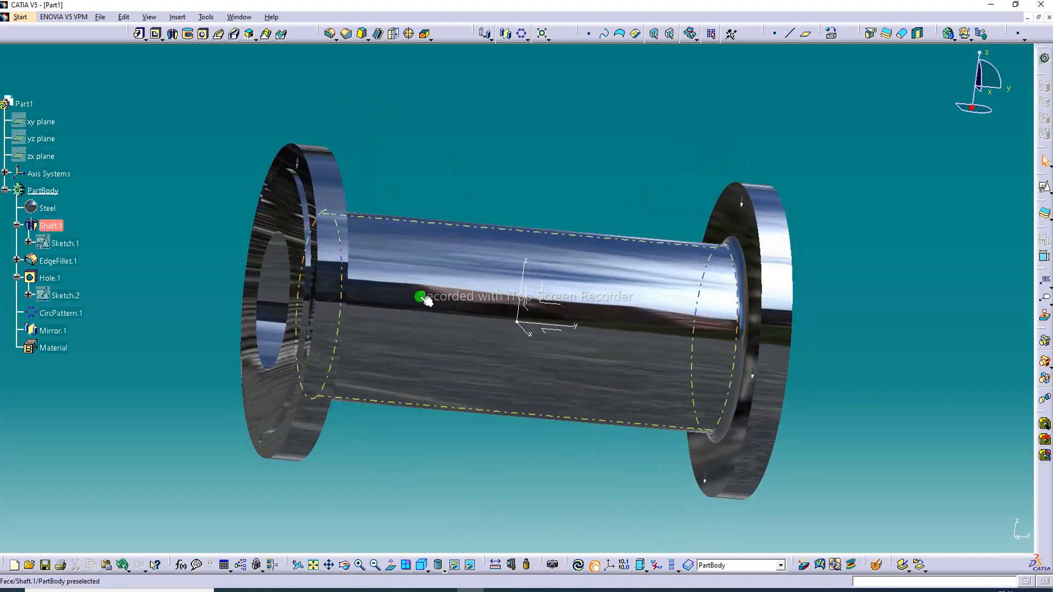
{"action": "right_click", "coordinate": [525, 273]}
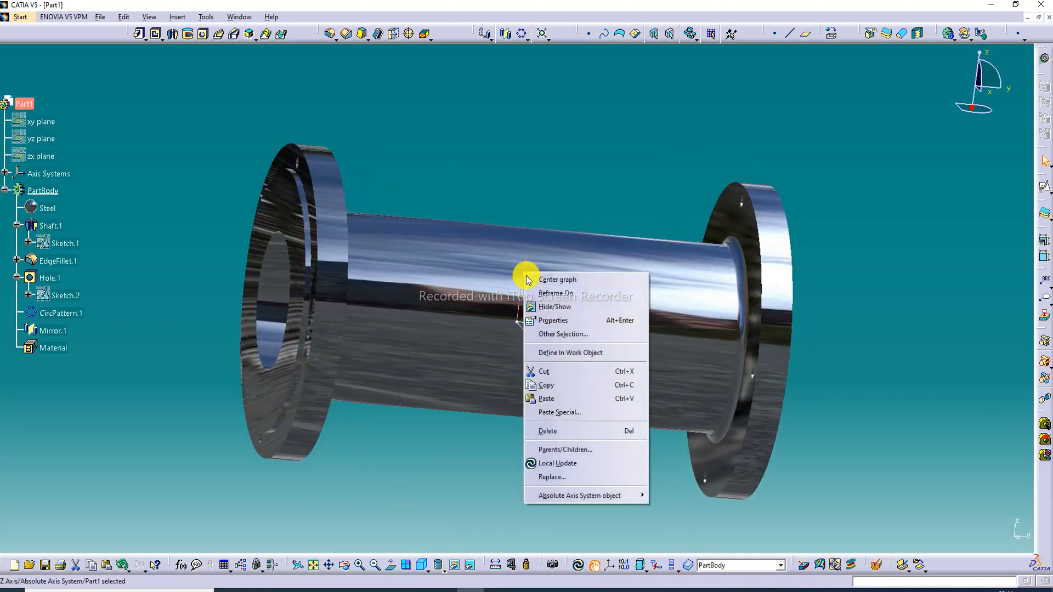
{"action": "left_click", "coordinate": [555, 301]}
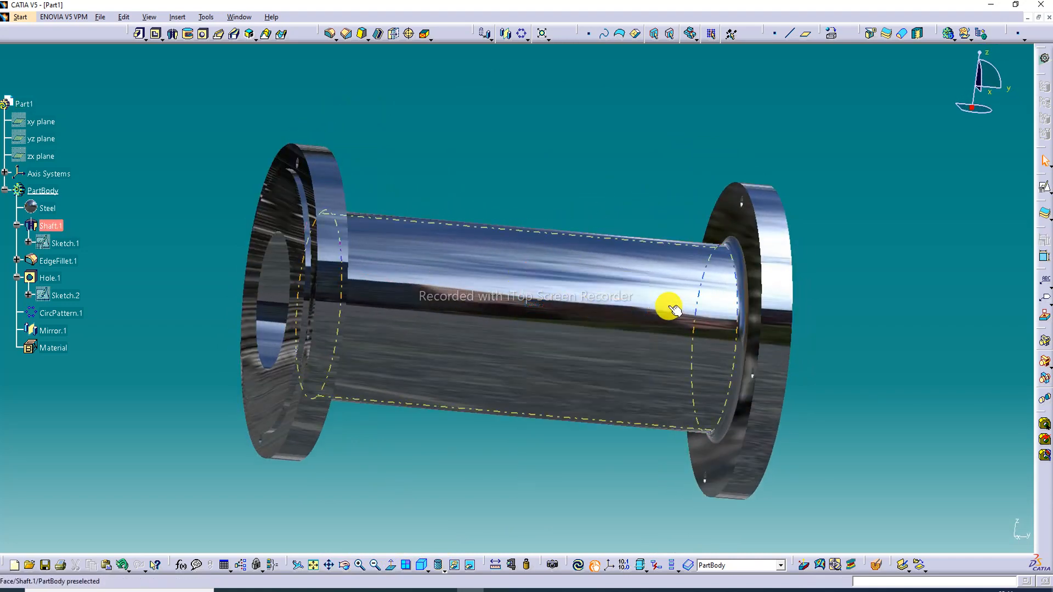
- Examine the pipe in the four-viewpoint display, rotating the individual views, and return to a single view
{"action": "left_click", "coordinate": [411, 570]}
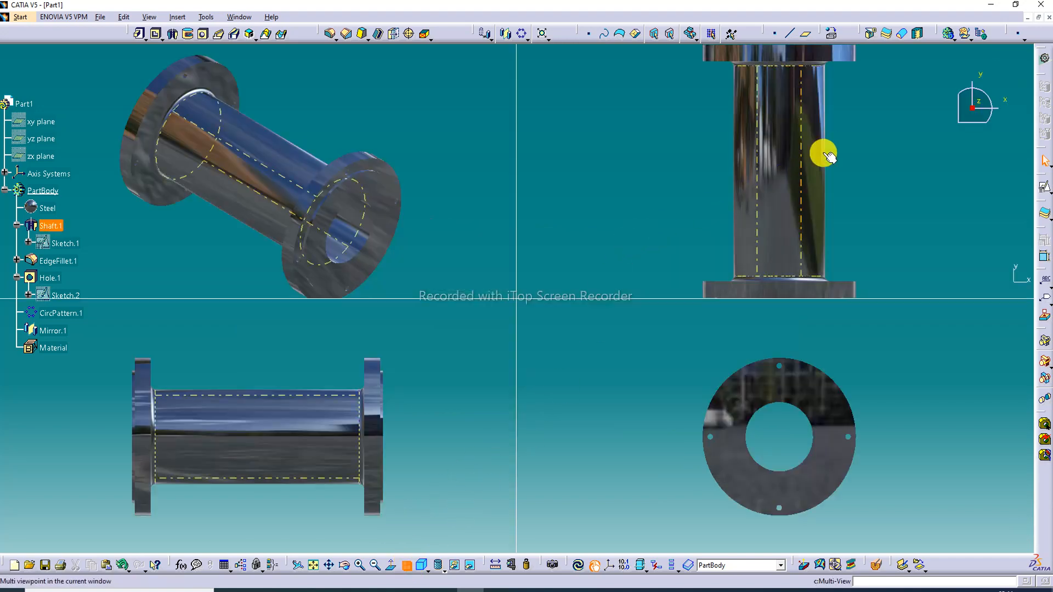
{"action": "middle_click_drag", "start_coordinate": [775, 89], "coordinate": [884, 232]}
{"action": "middle_click_drag", "start_coordinate": [312, 213], "coordinate": [346, 195]}
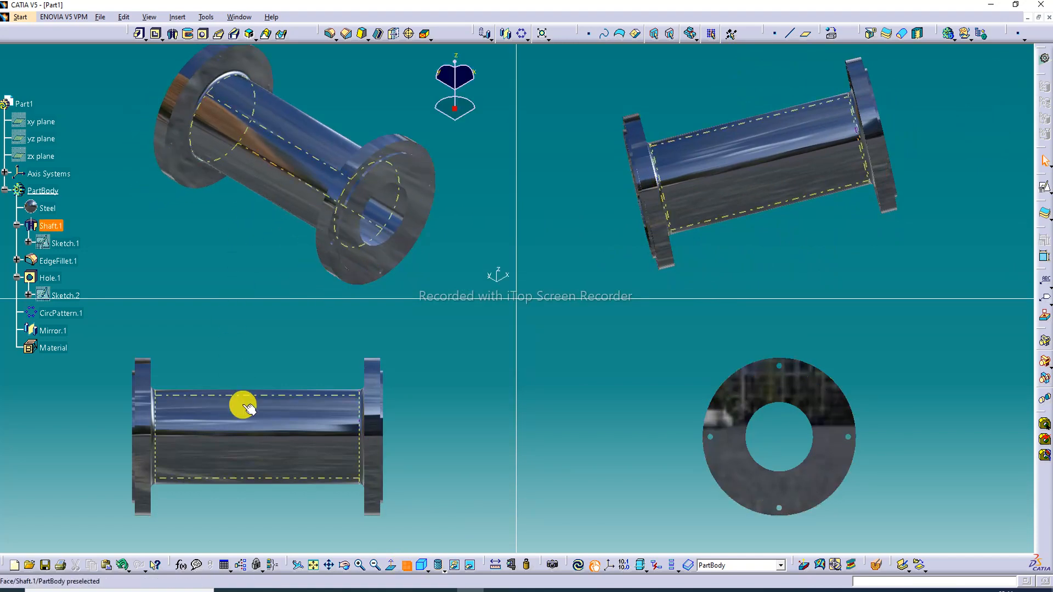
{"action": "middle_click_drag", "start_coordinate": [245, 405], "coordinate": [245, 389]}
{"action": "middle_click_drag", "start_coordinate": [776, 405], "coordinate": [865, 426]}
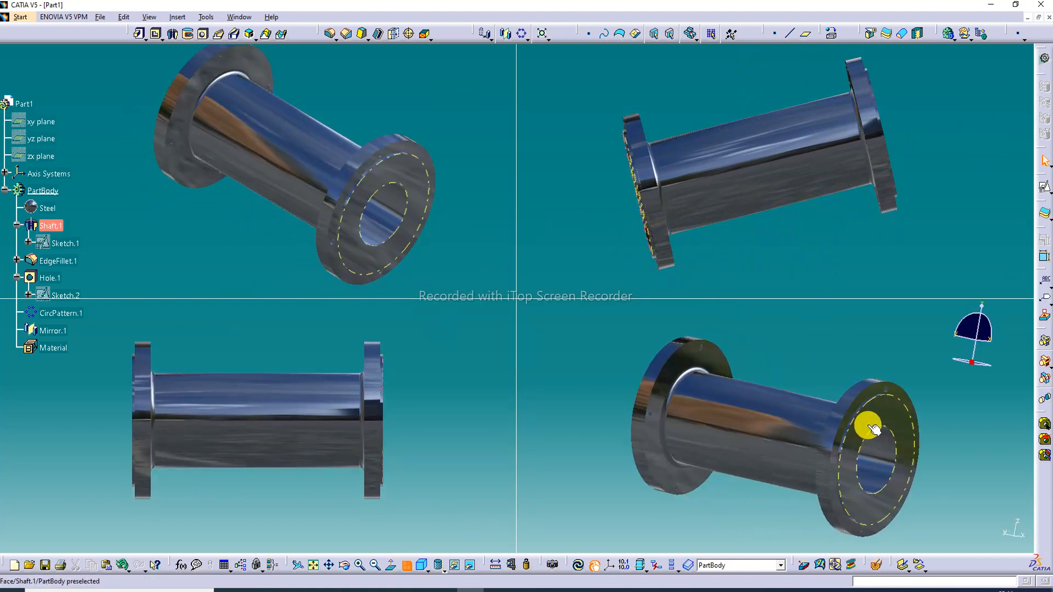
{"action": "left_click", "coordinate": [407, 565]}
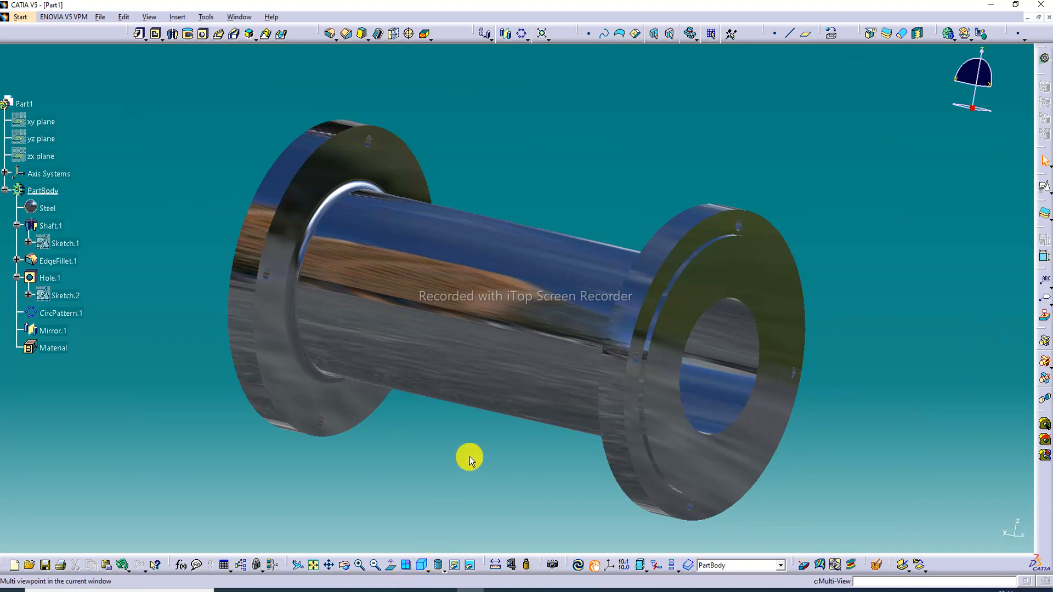
- Examine the reflective steel finish on the pipe and both flanges from several angles and zoom levels
{"action": "middle_click_drag", "start_coordinate": [484, 351], "coordinate": [556, 337]}
{"action": "middle_click_drag", "start_coordinate": [559, 281], "coordinate": [623, 295]}
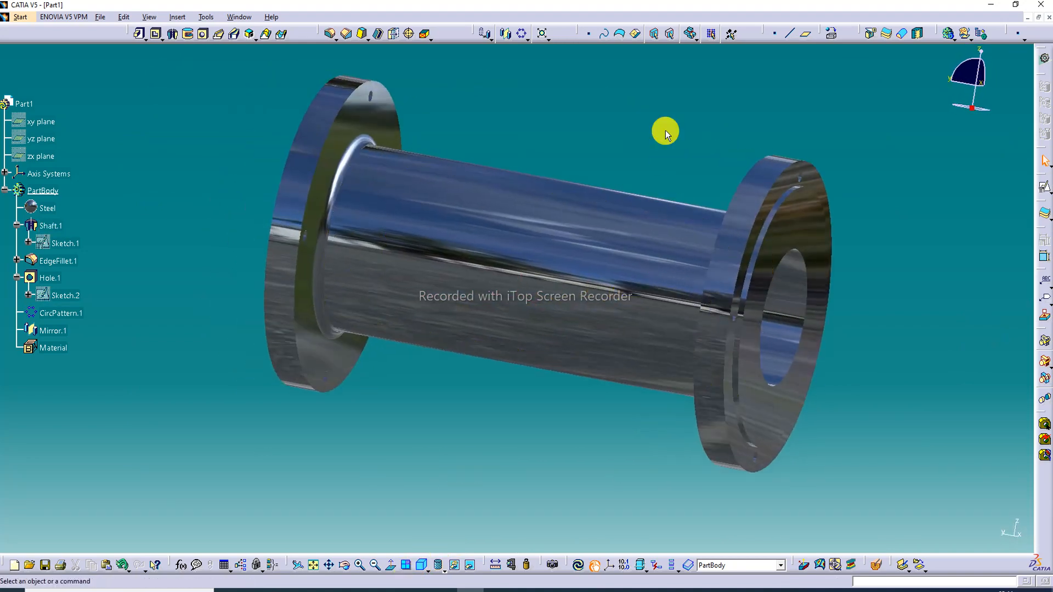
{"action": "mouse_move", "coordinate": [624, 225]}
{"action": "middle_mouse_down"}
{"action": "mouse_move", "coordinate": [571, 203]}
{"action": "mouse_move", "coordinate": [532, 211]}
{"action": "mouse_move", "coordinate": [622, 230]}
{"action": "middle_mouse_up"}
{"action": "middle_click_drag", "start_coordinate": [759, 192], "coordinate": [587, 270]}
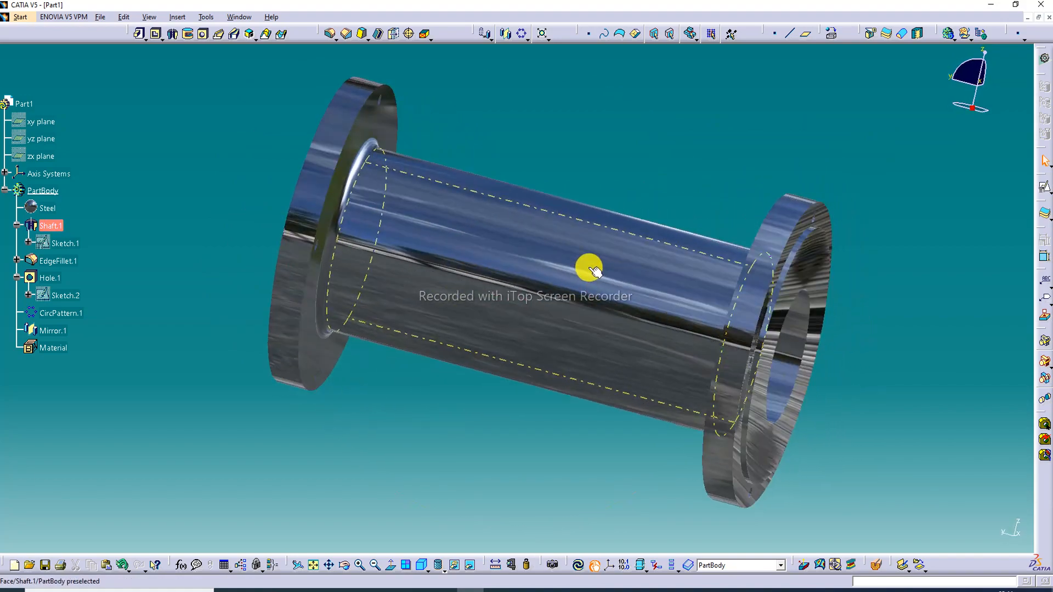
{"action": "middle_click_drag", "start_coordinate": [320, 179], "coordinate": [307, 243]}
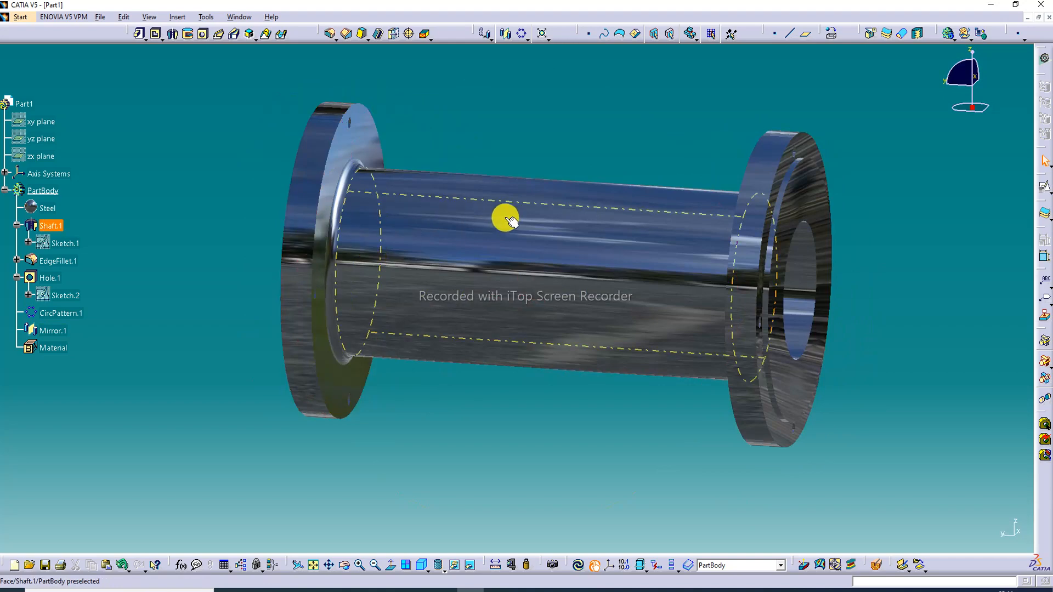
{"action": "middle_click_drag", "start_coordinate": [505, 217], "coordinate": [494, 224]}
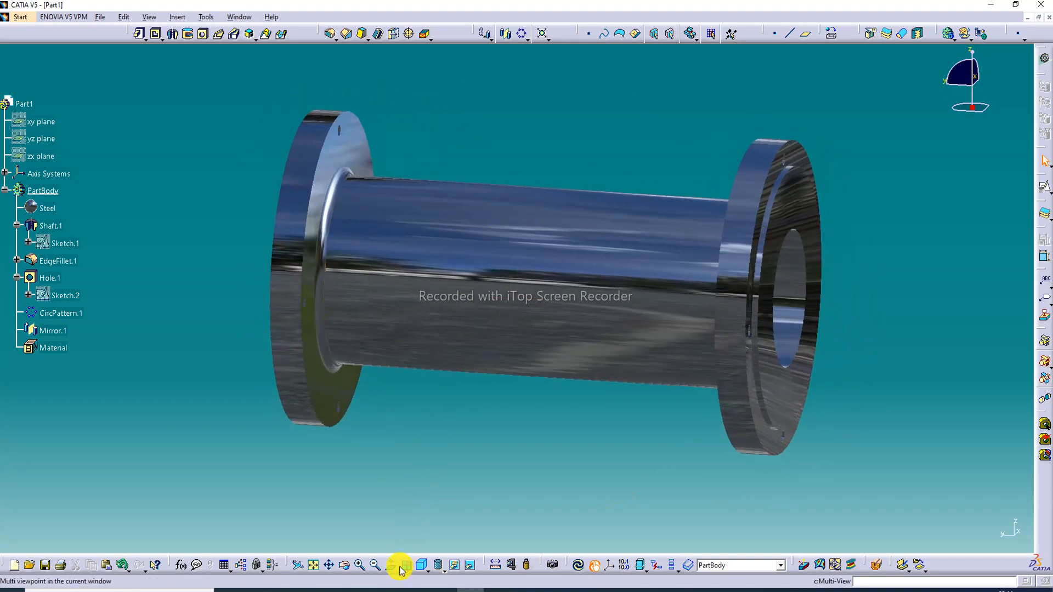
{"action": "left_click", "coordinate": [359, 565]}
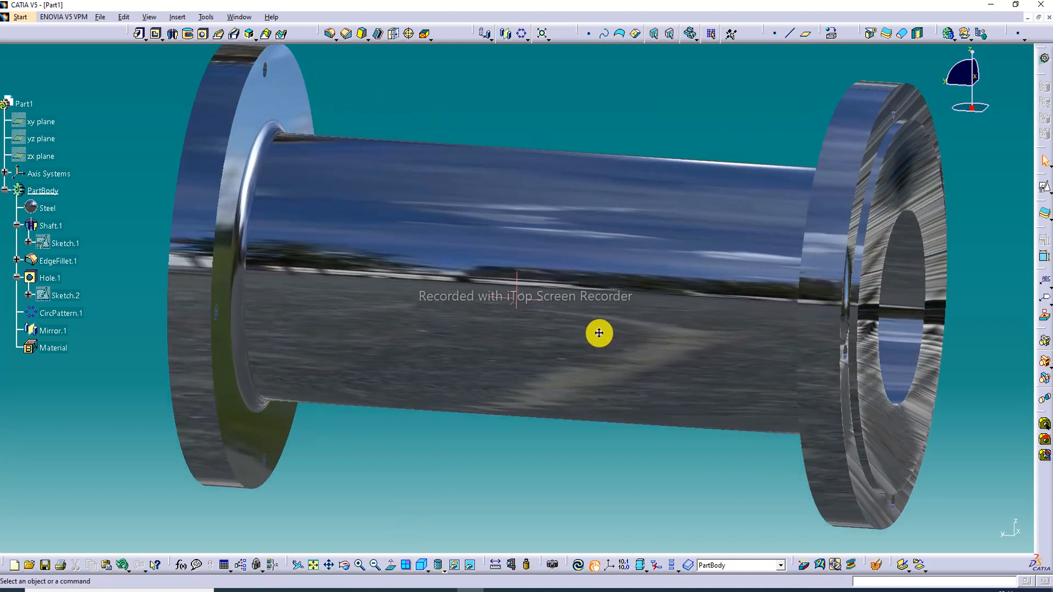
{"action": "left_click", "coordinate": [374, 565]}
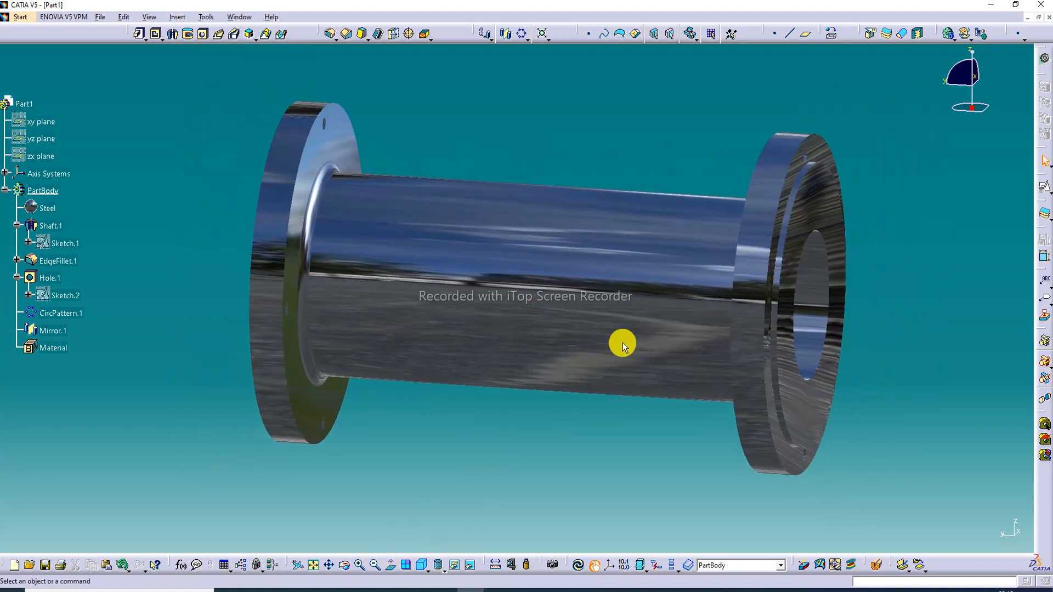
{"action": "middle_click_drag", "start_coordinate": [801, 347], "coordinate": [642, 301]}
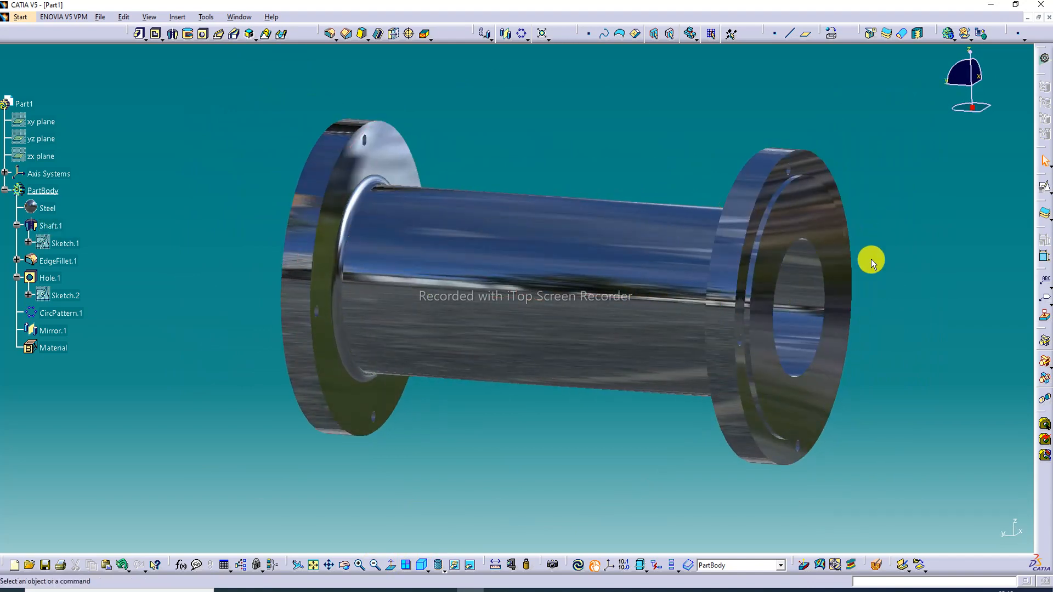